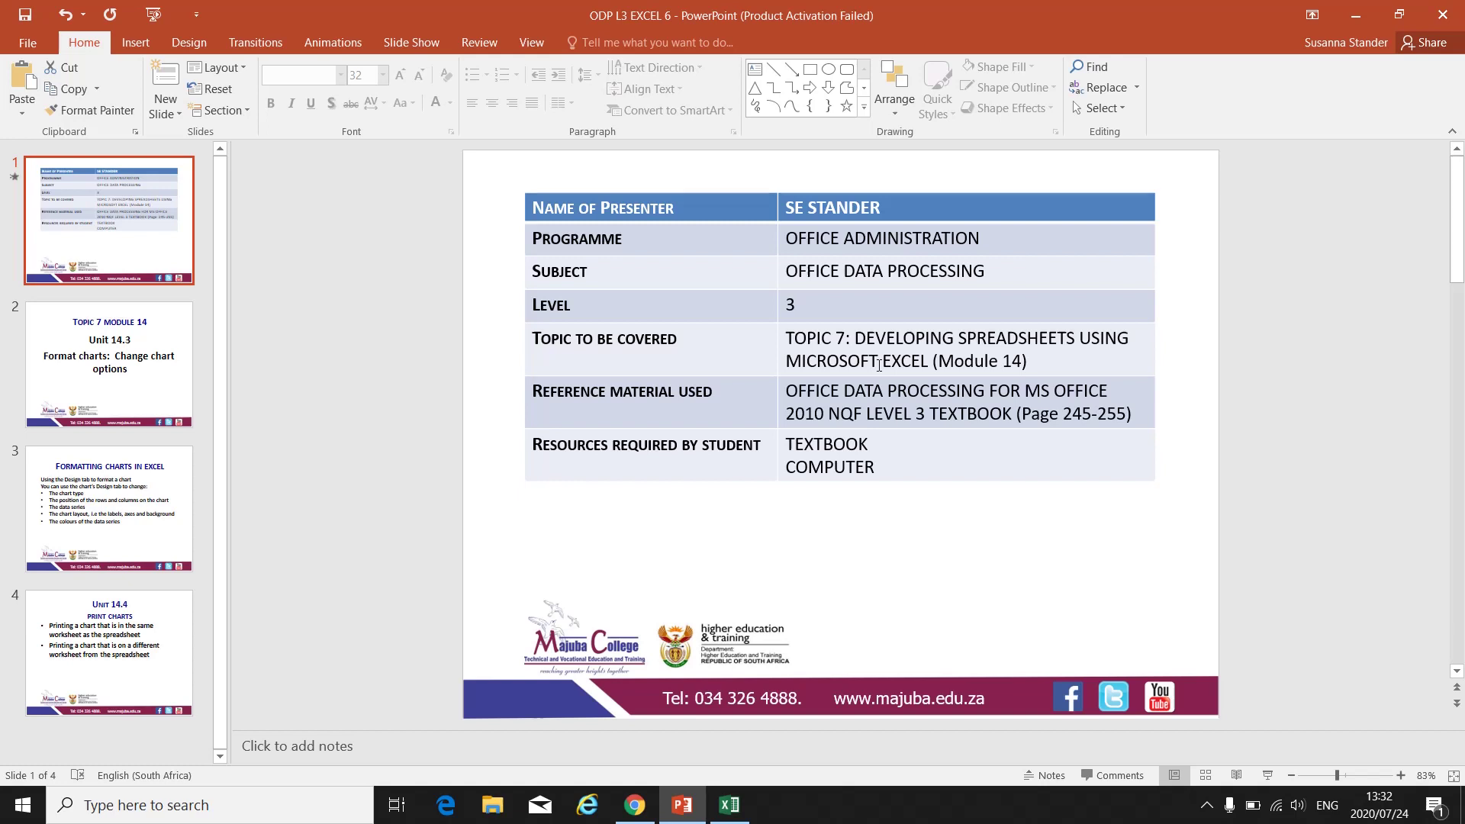
Step: Show slide 2, 'Unit 14.3 Format charts: Change chart options', in PowerPoint
left_click(148, 380)
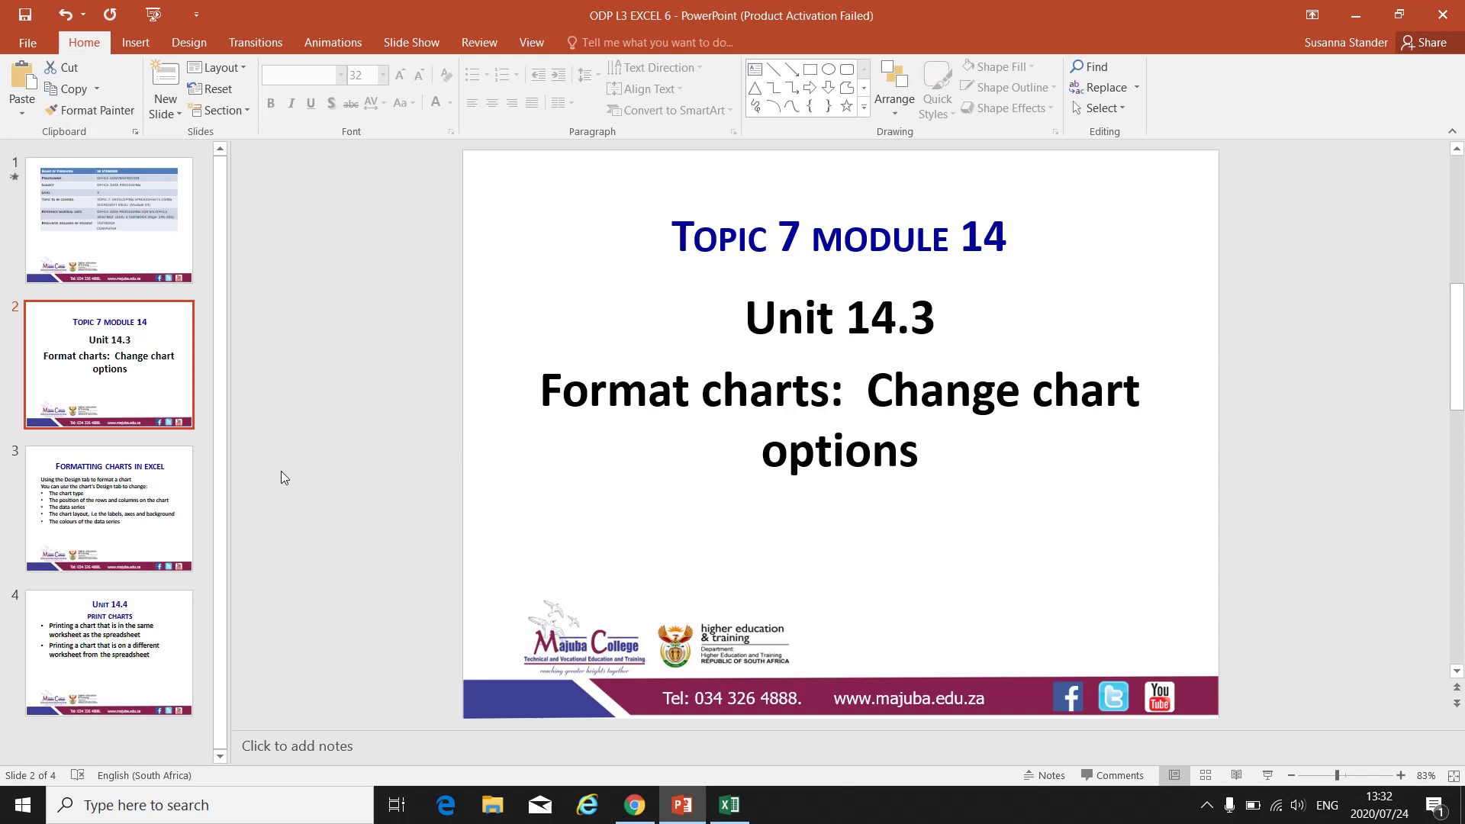
Step: Show slide 3 on formatting charts, then return to the Excel workbook's Chart1 sheet
left_click(146, 486)
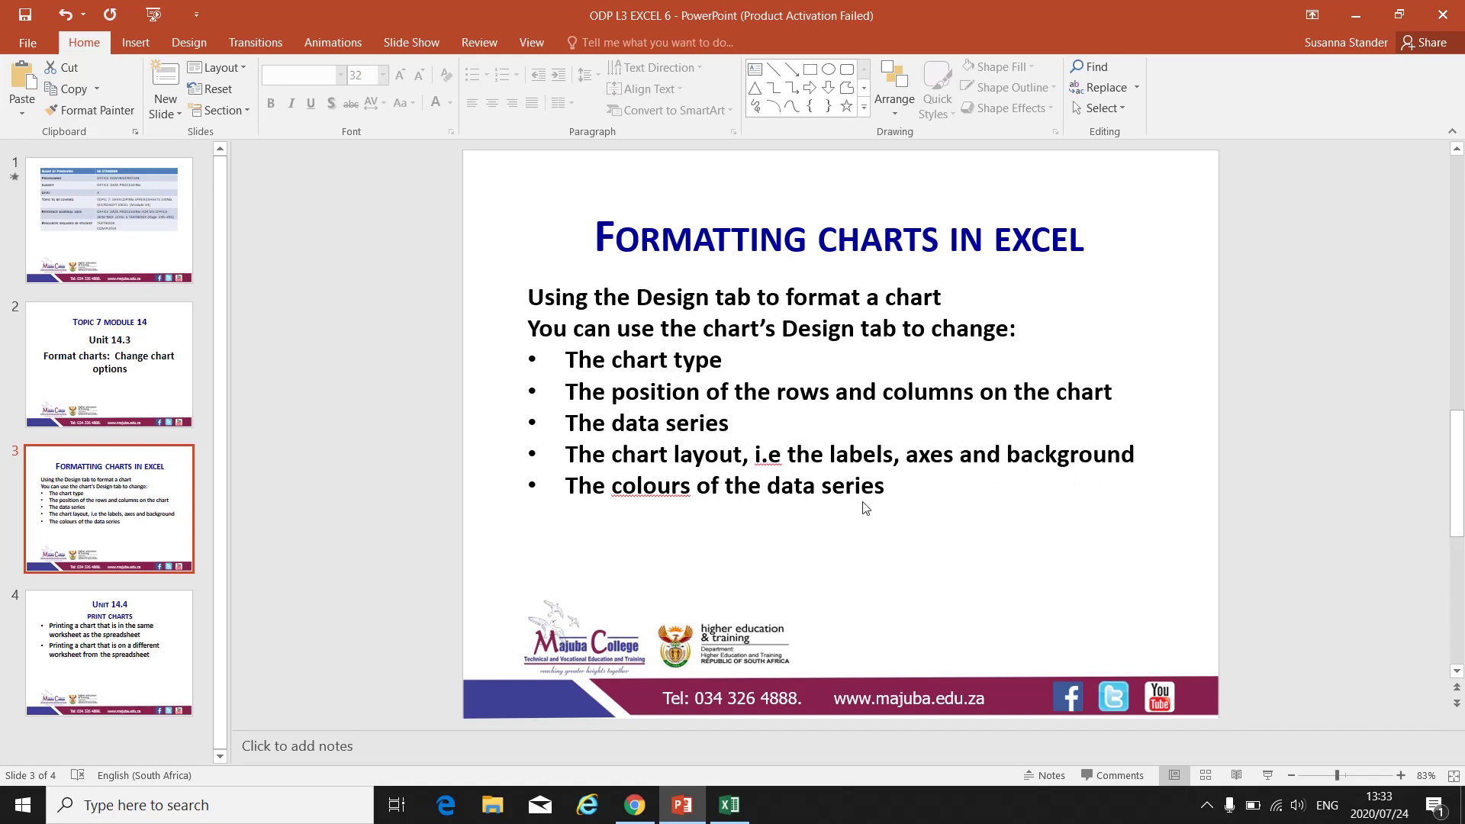
left_click(727, 803)
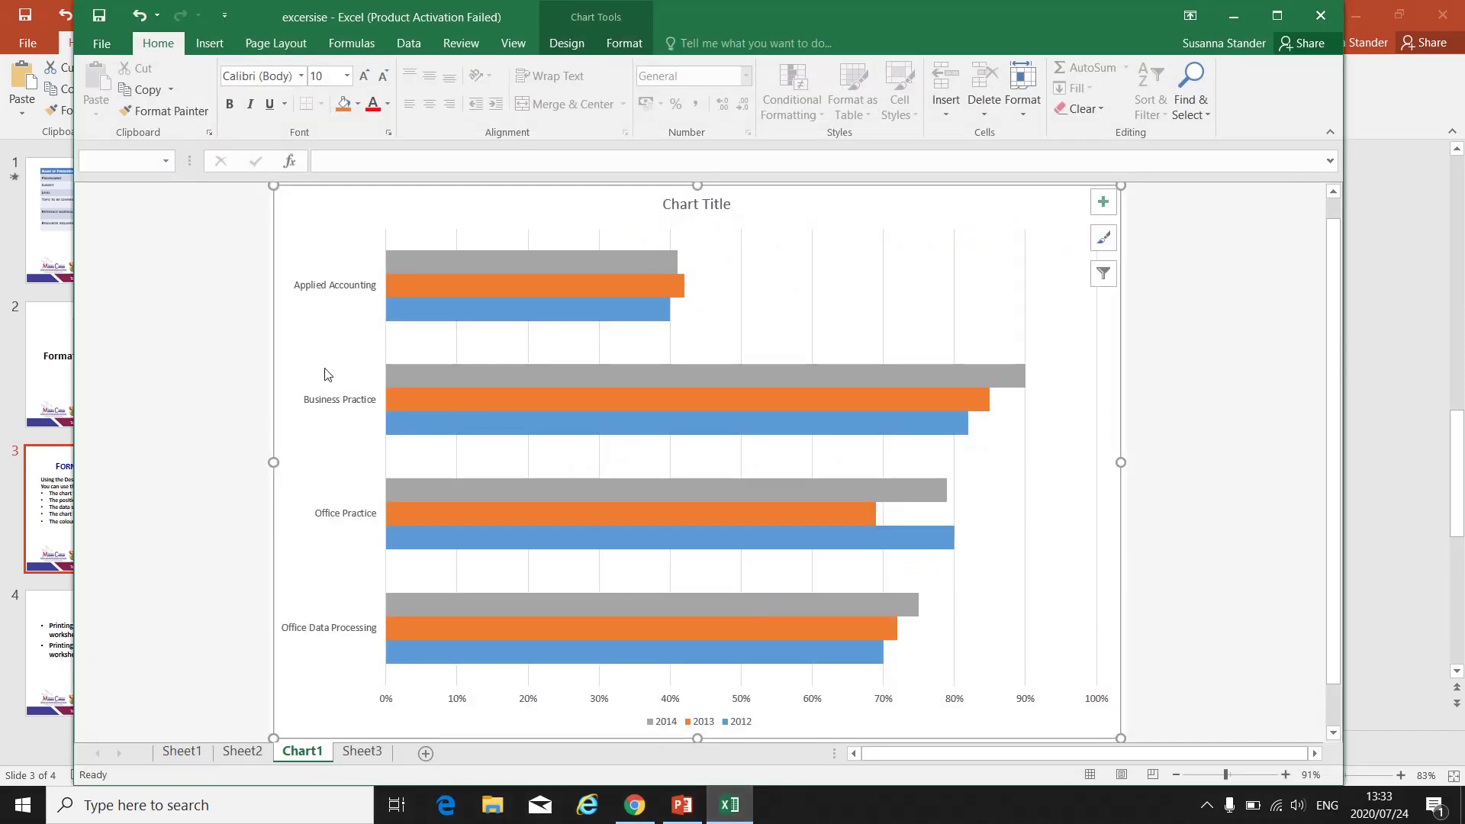
left_click(236, 376)
mouse_move(566, 515)
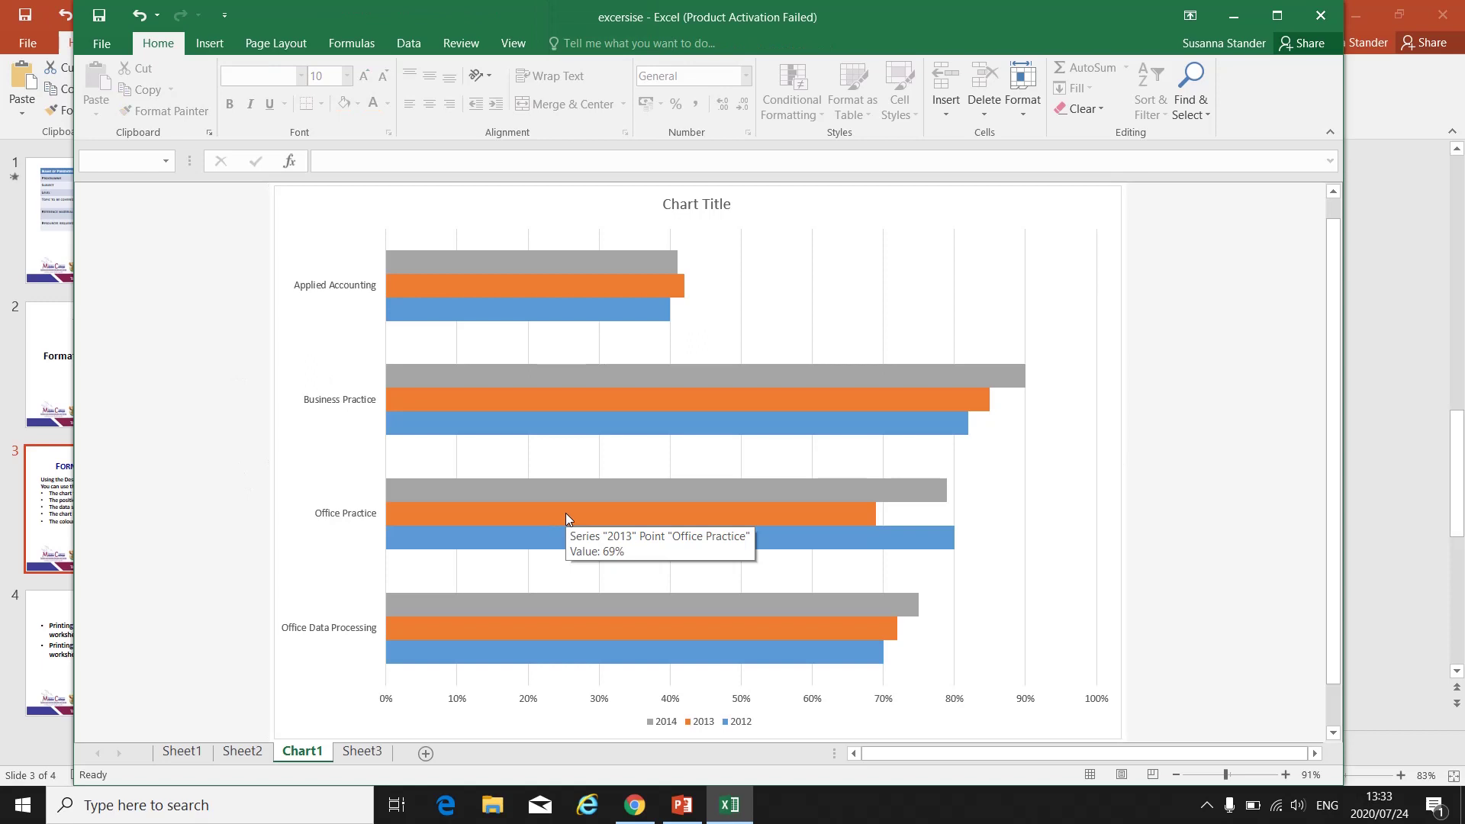
left_click(301, 229)
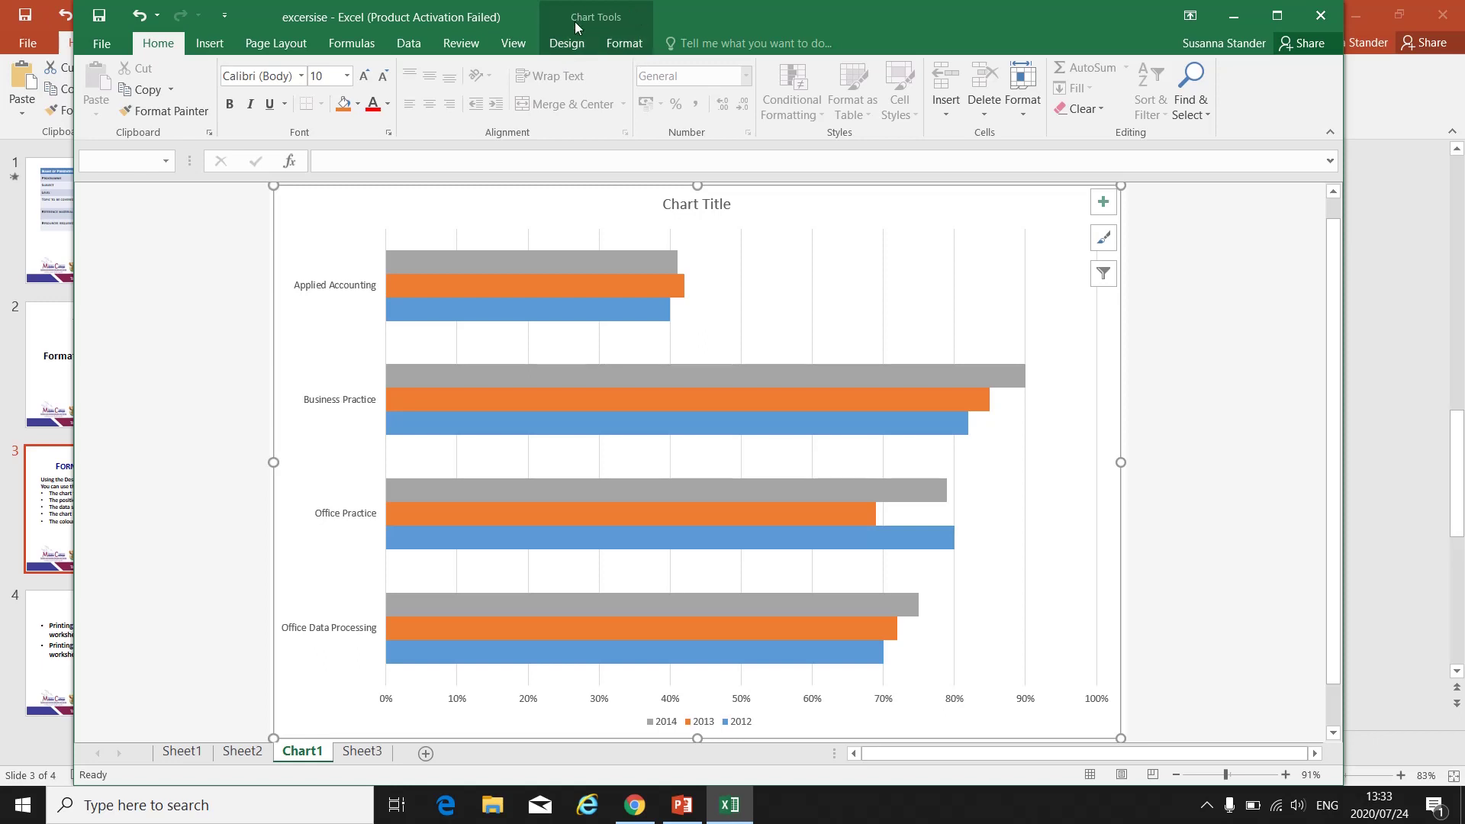
left_click(573, 49)
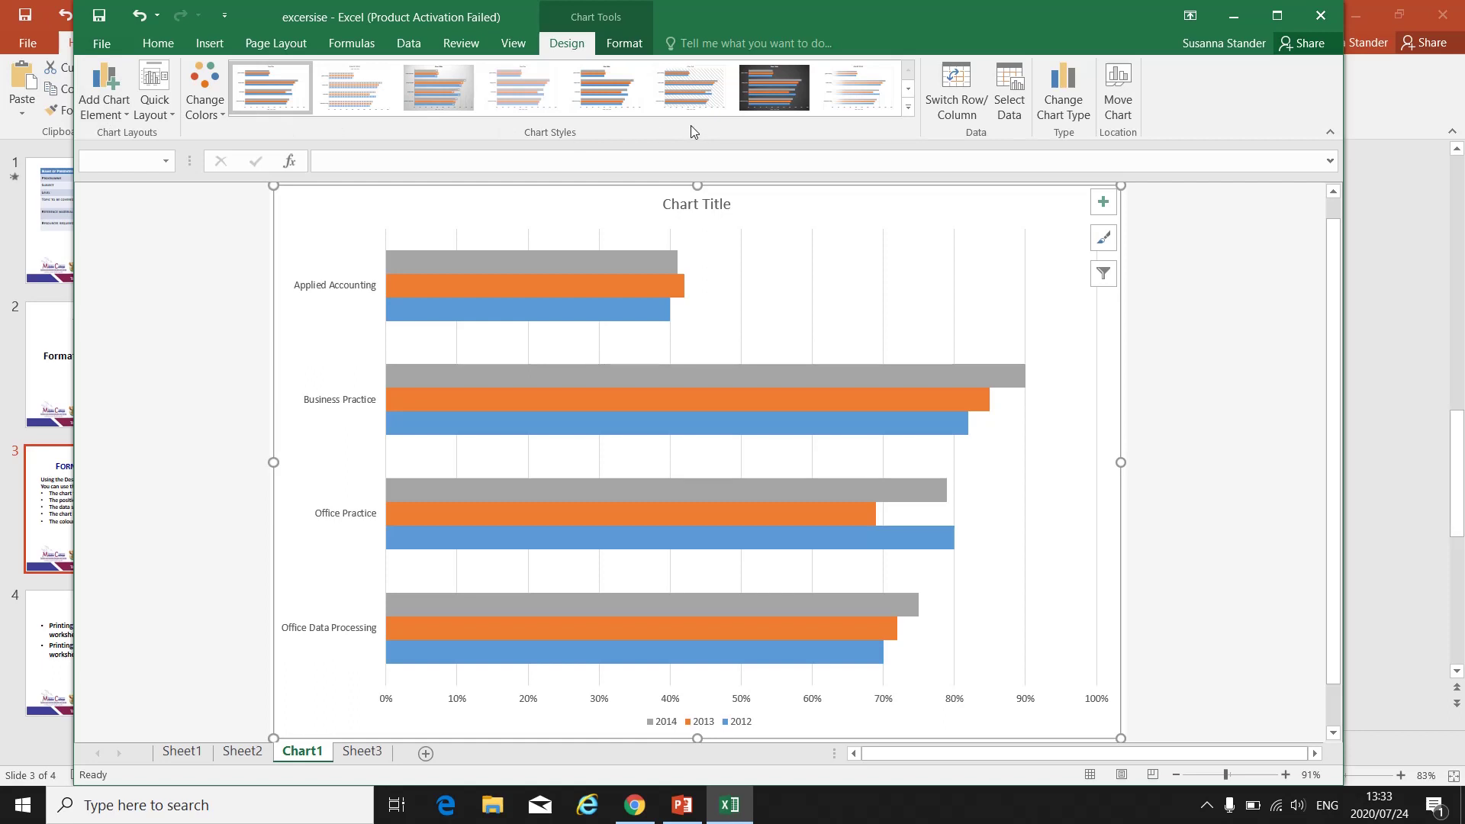
left_click(636, 46)
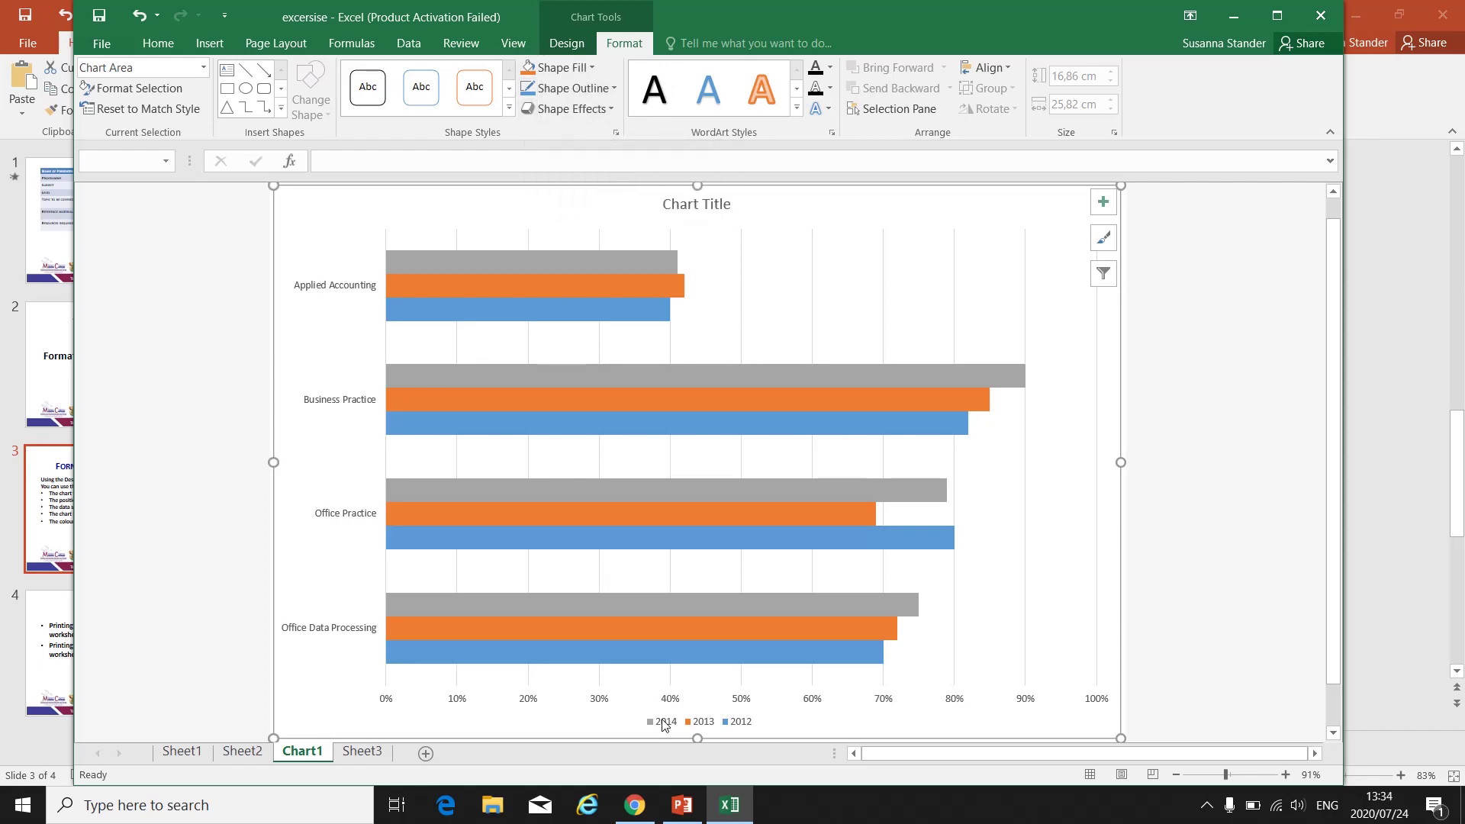
left_click(682, 805)
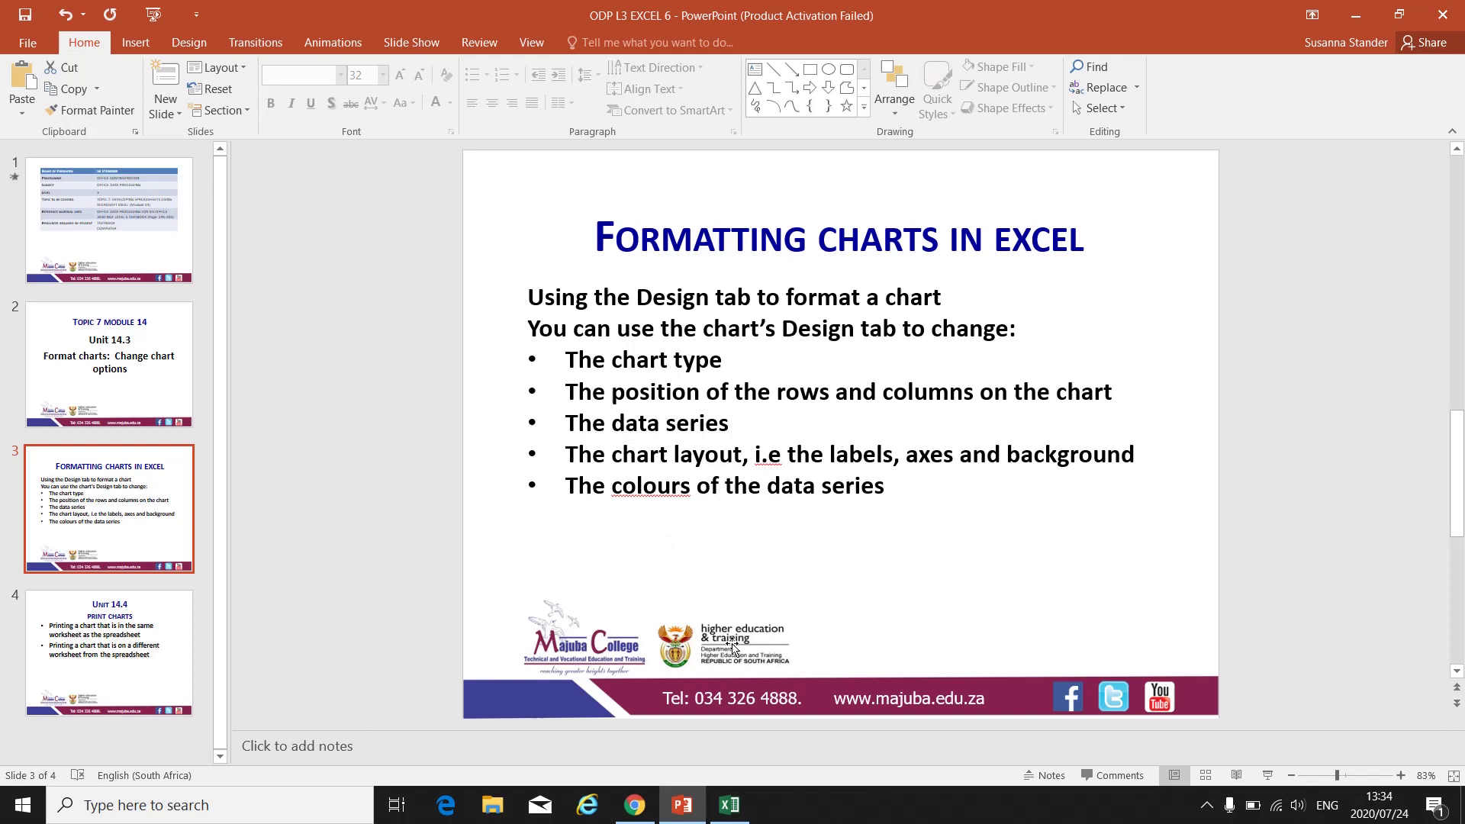
left_click(729, 804)
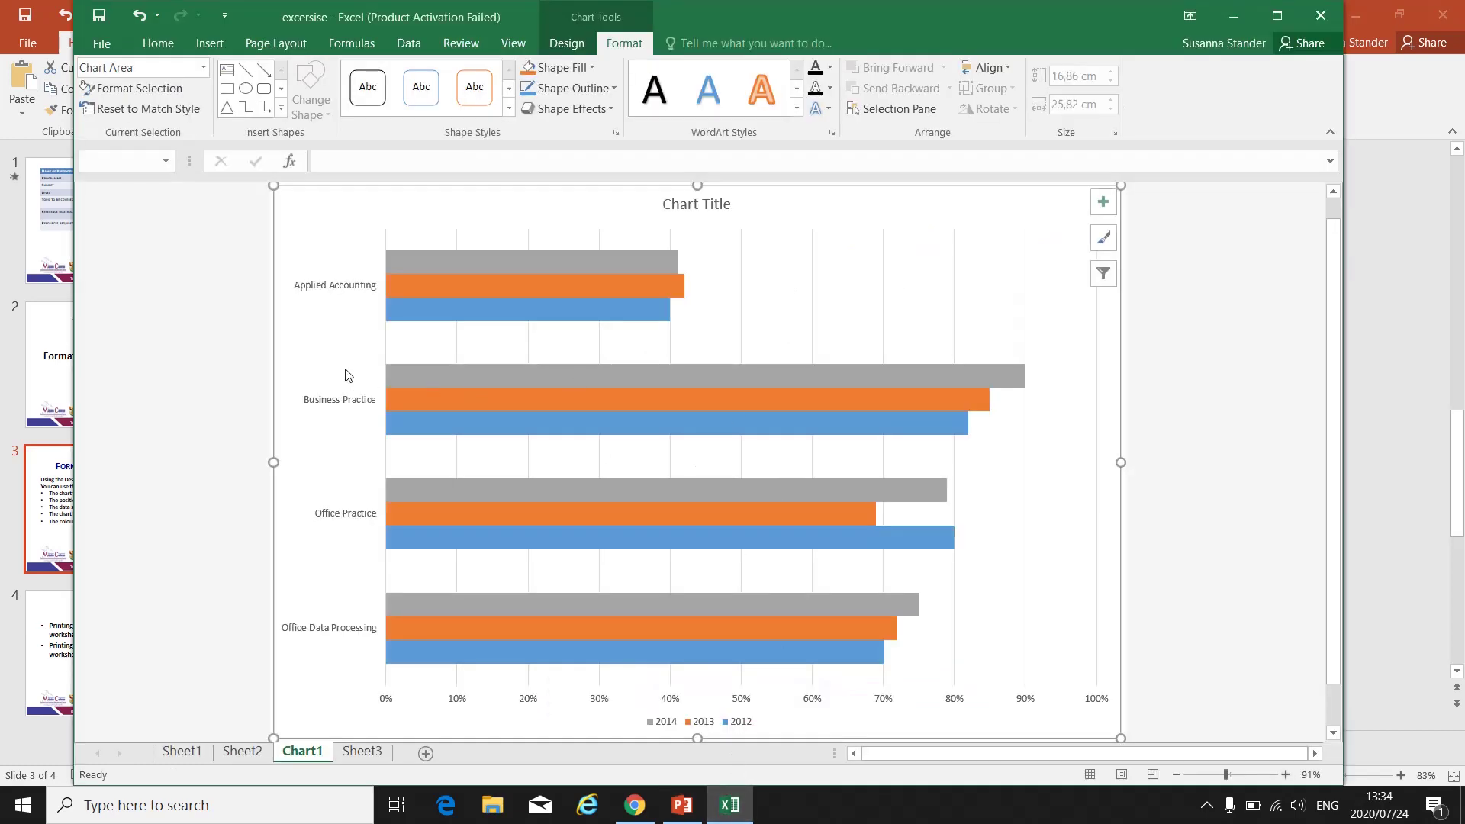
left_click(254, 347)
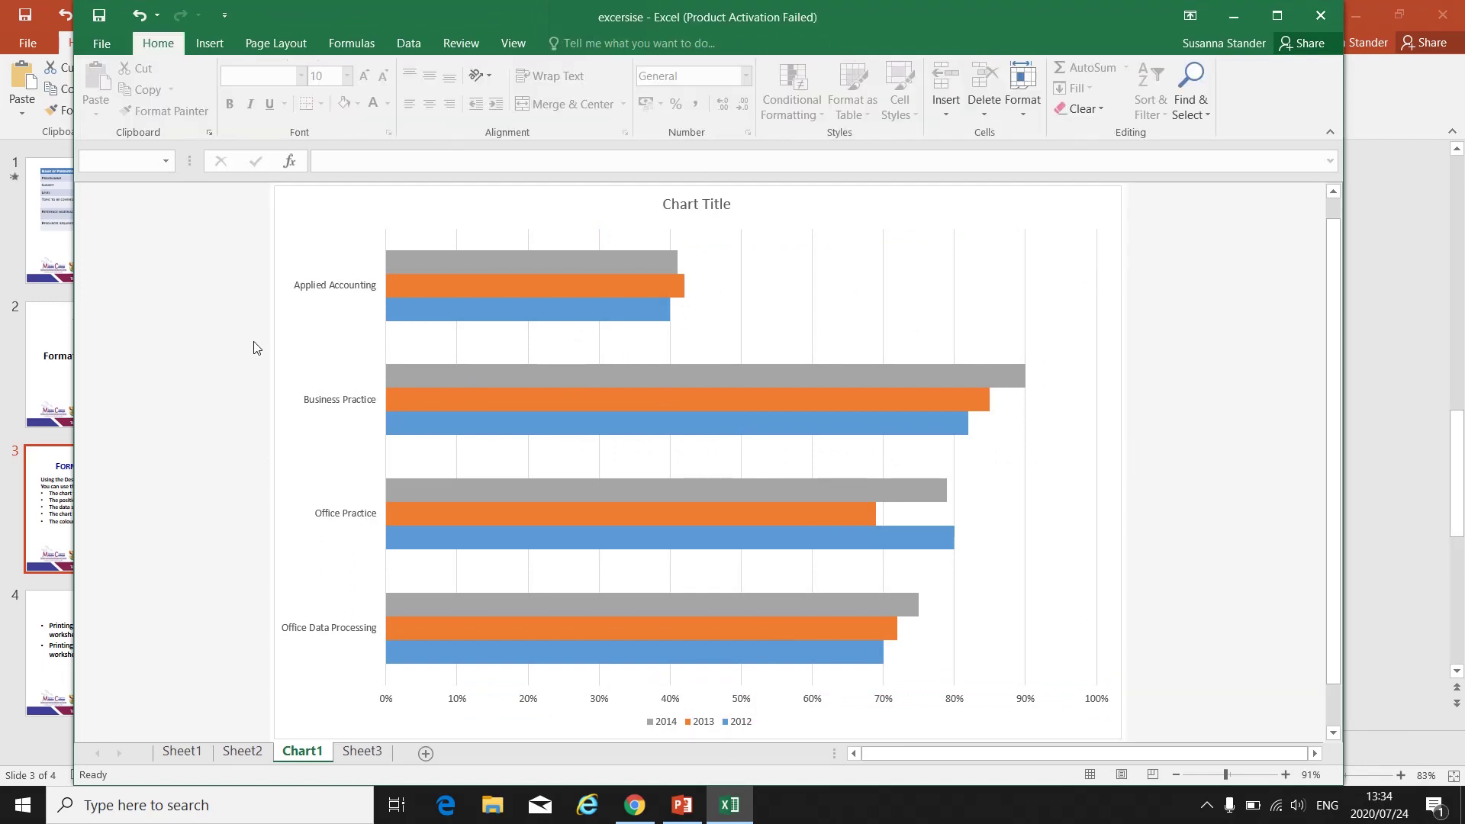
left_click(344, 349)
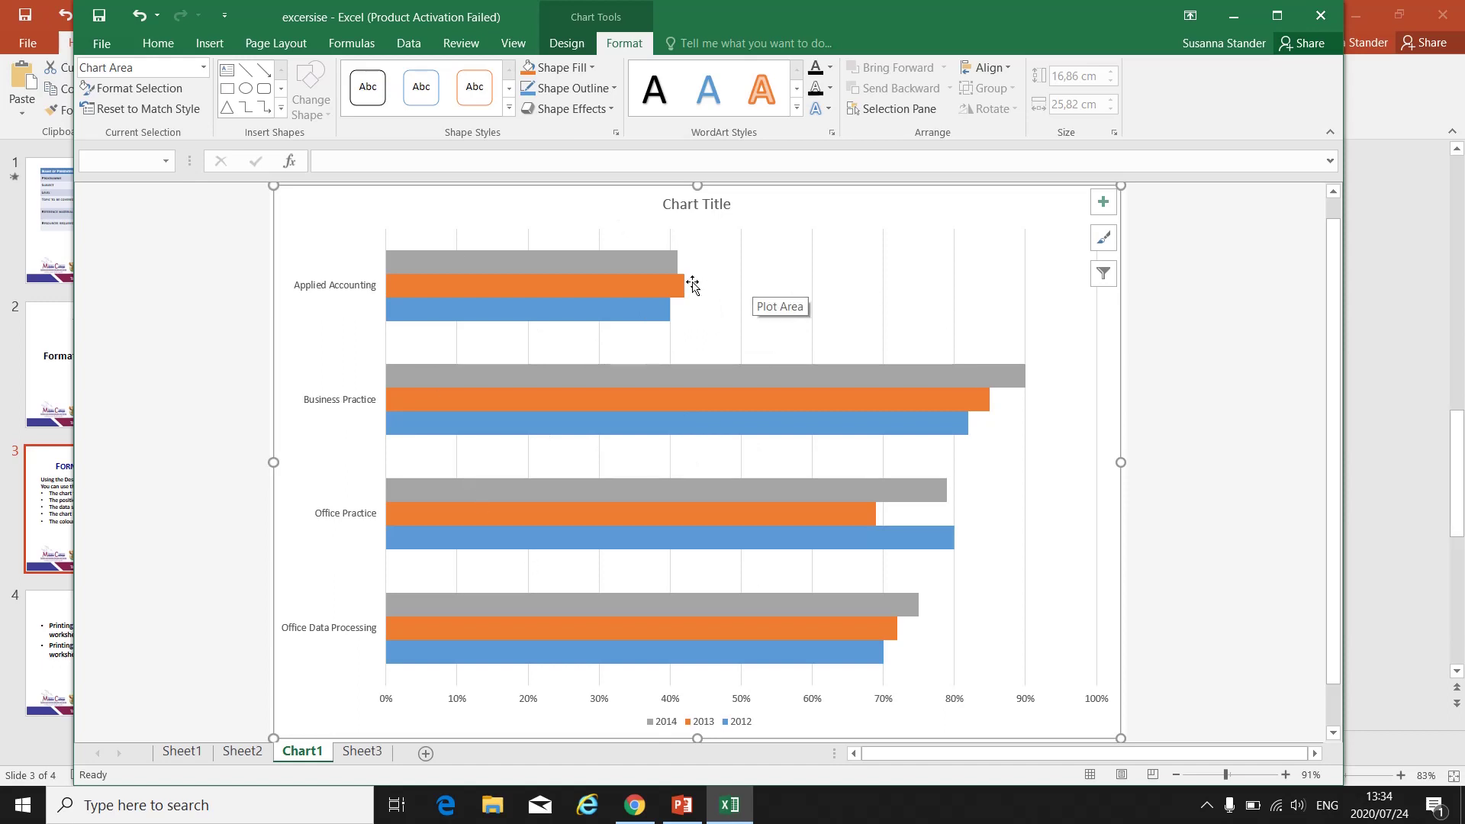
Step: Change Chart1 to a 3-D Clustered Column chart grouped by years 2012, 2013 and 2014
left_click(566, 42)
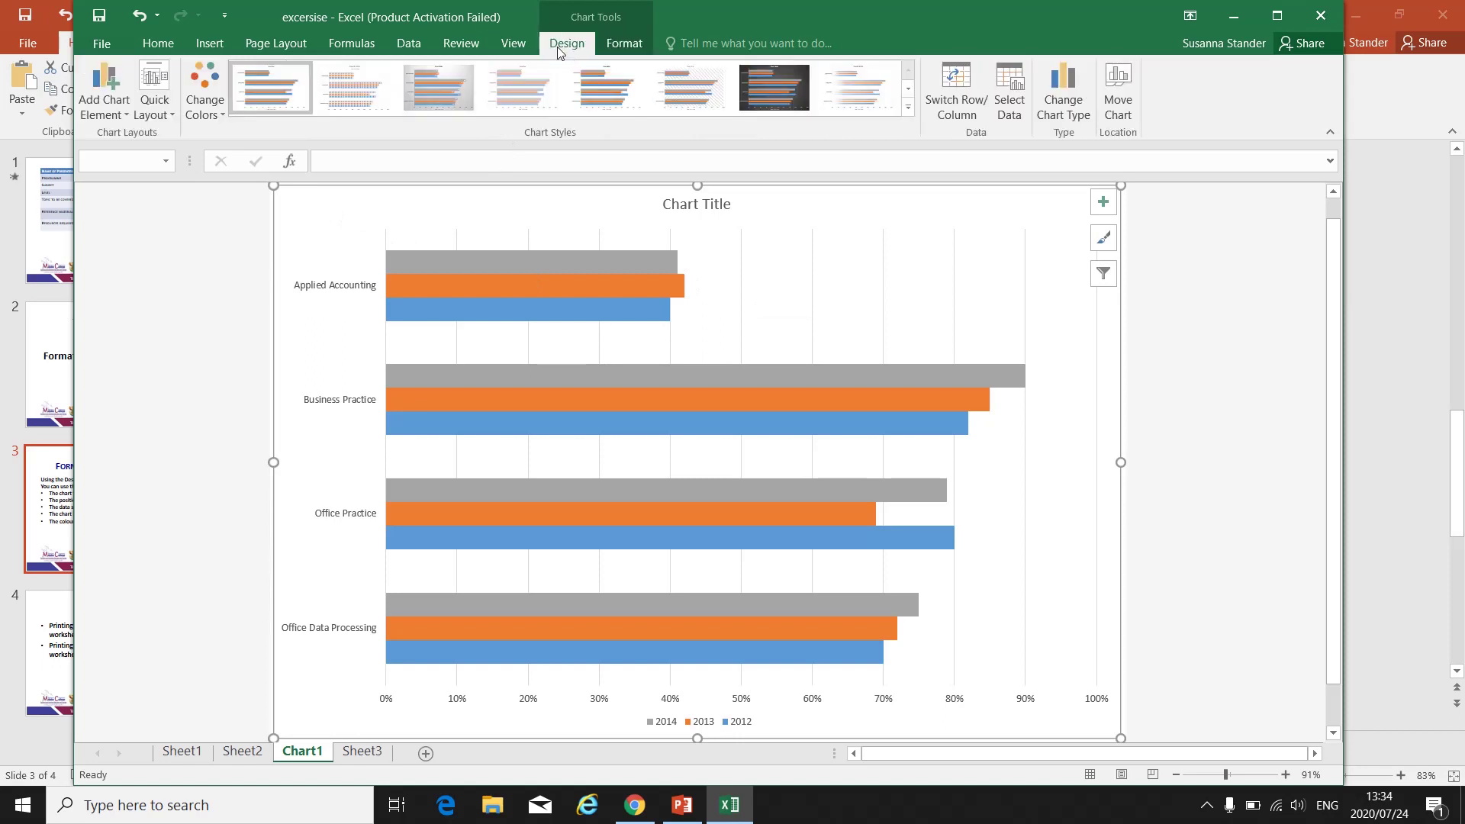
left_click(1072, 116)
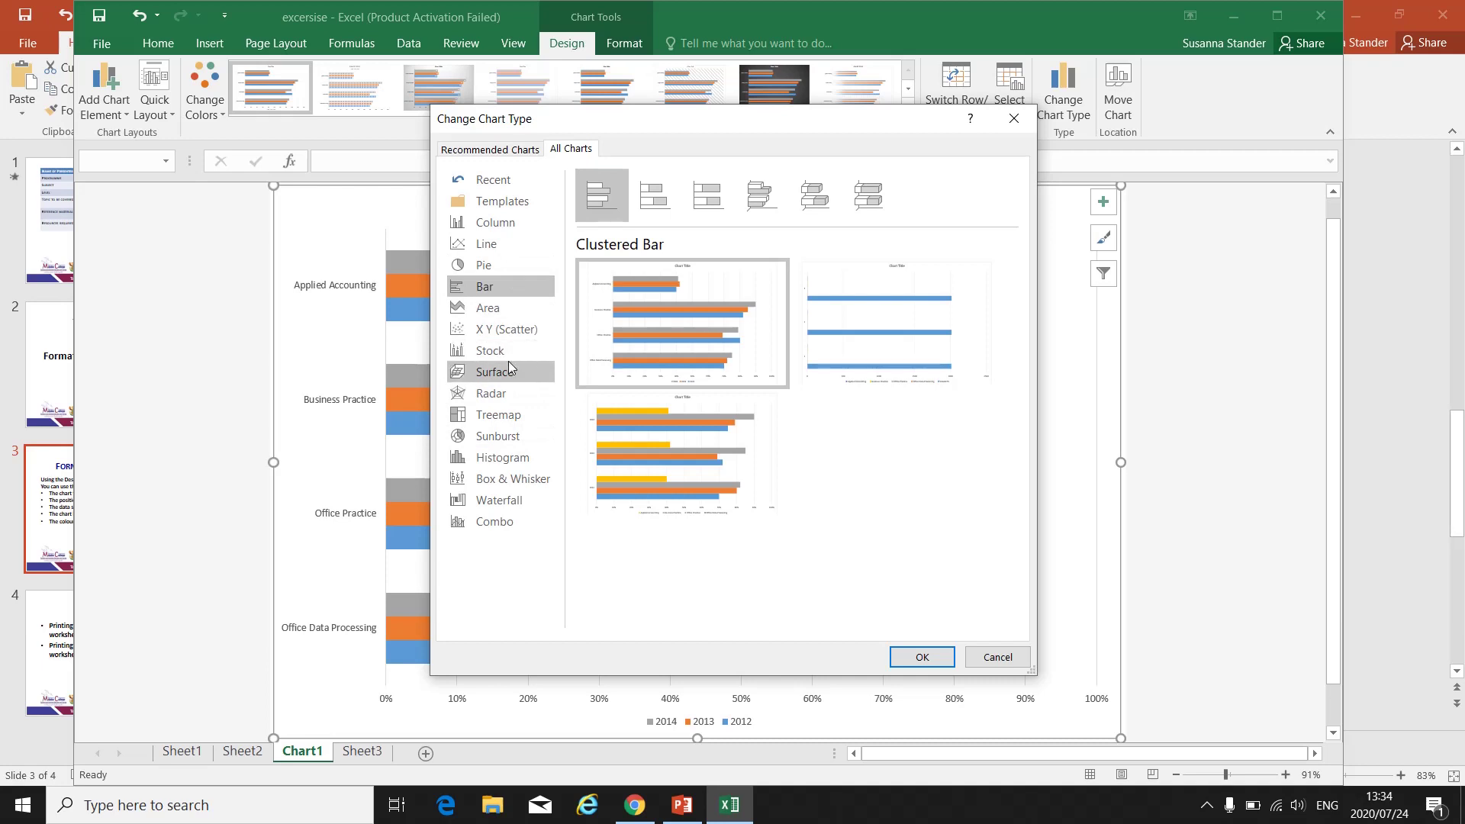
left_click(501, 224)
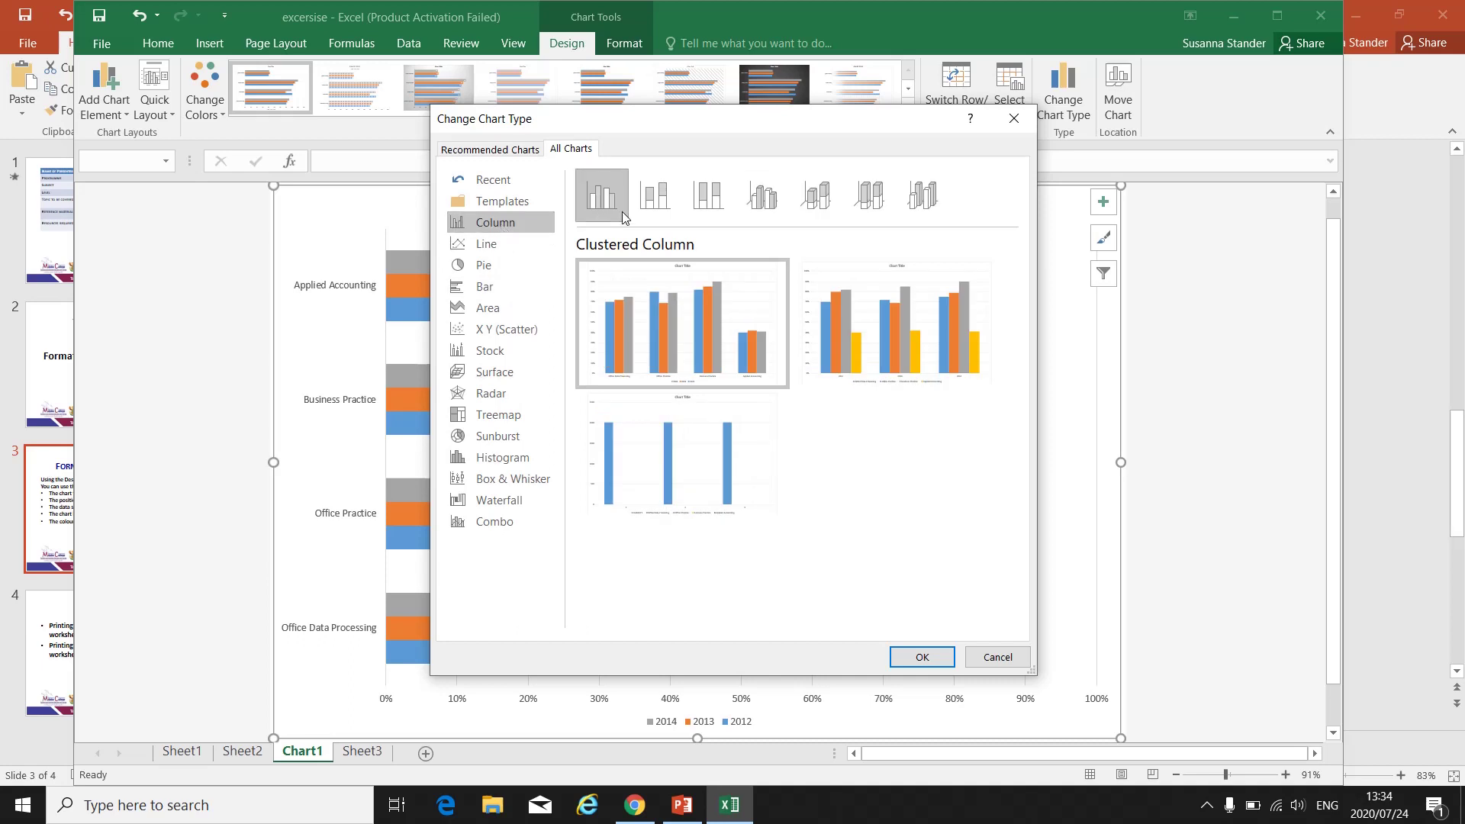
left_click(755, 203)
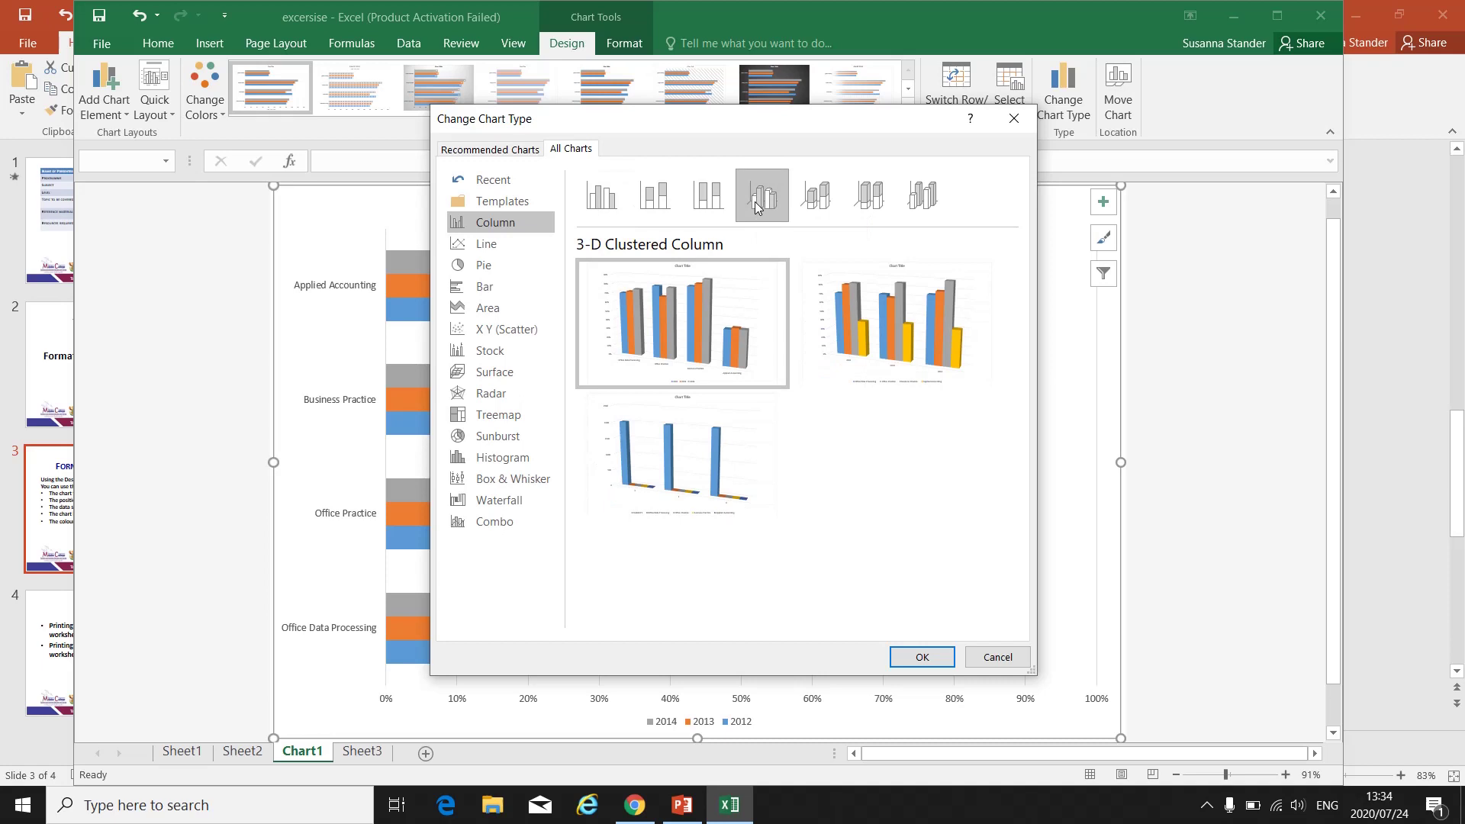
left_click(909, 314)
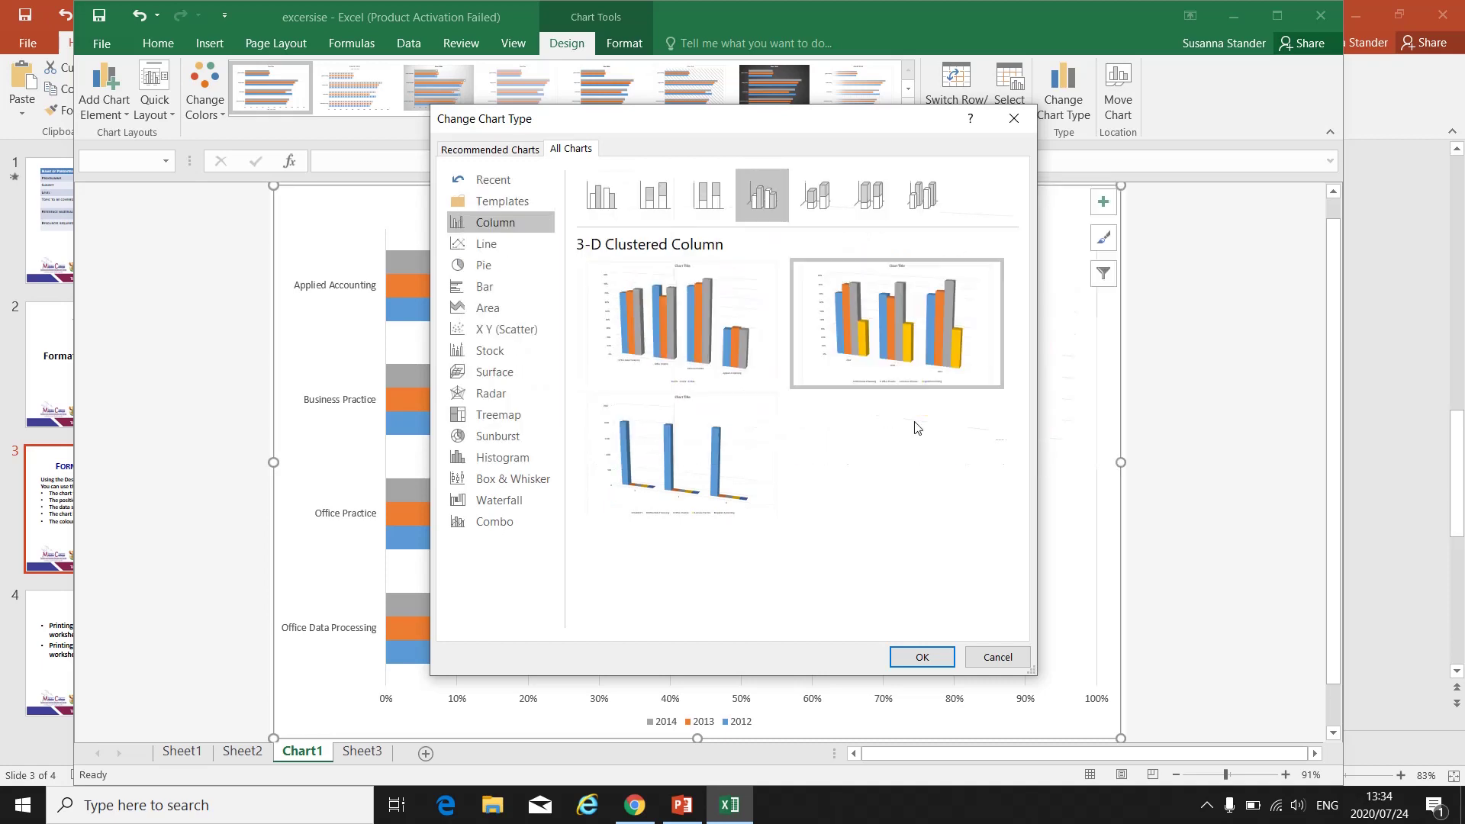
left_click(922, 657)
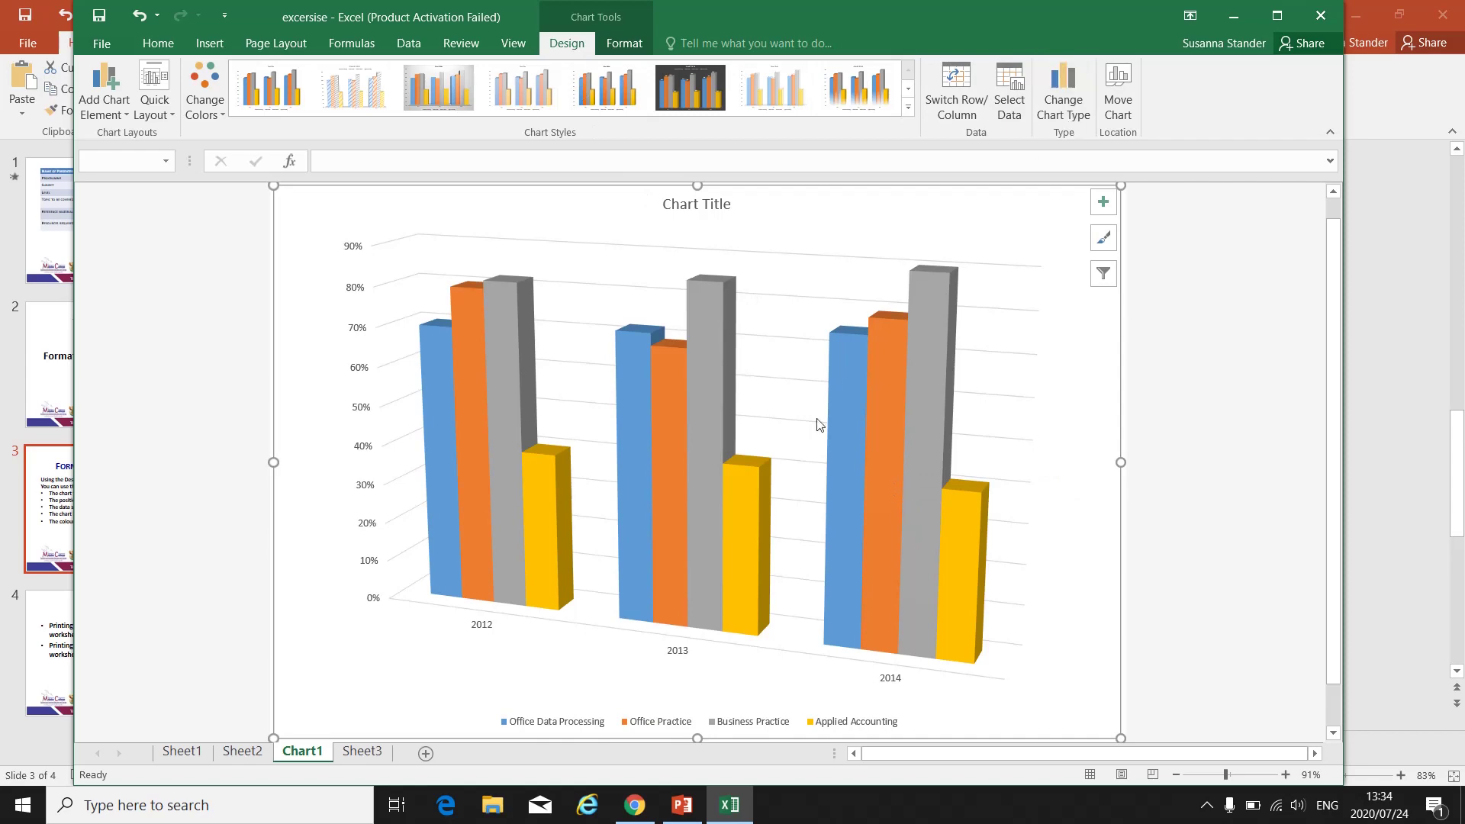
left_click(683, 803)
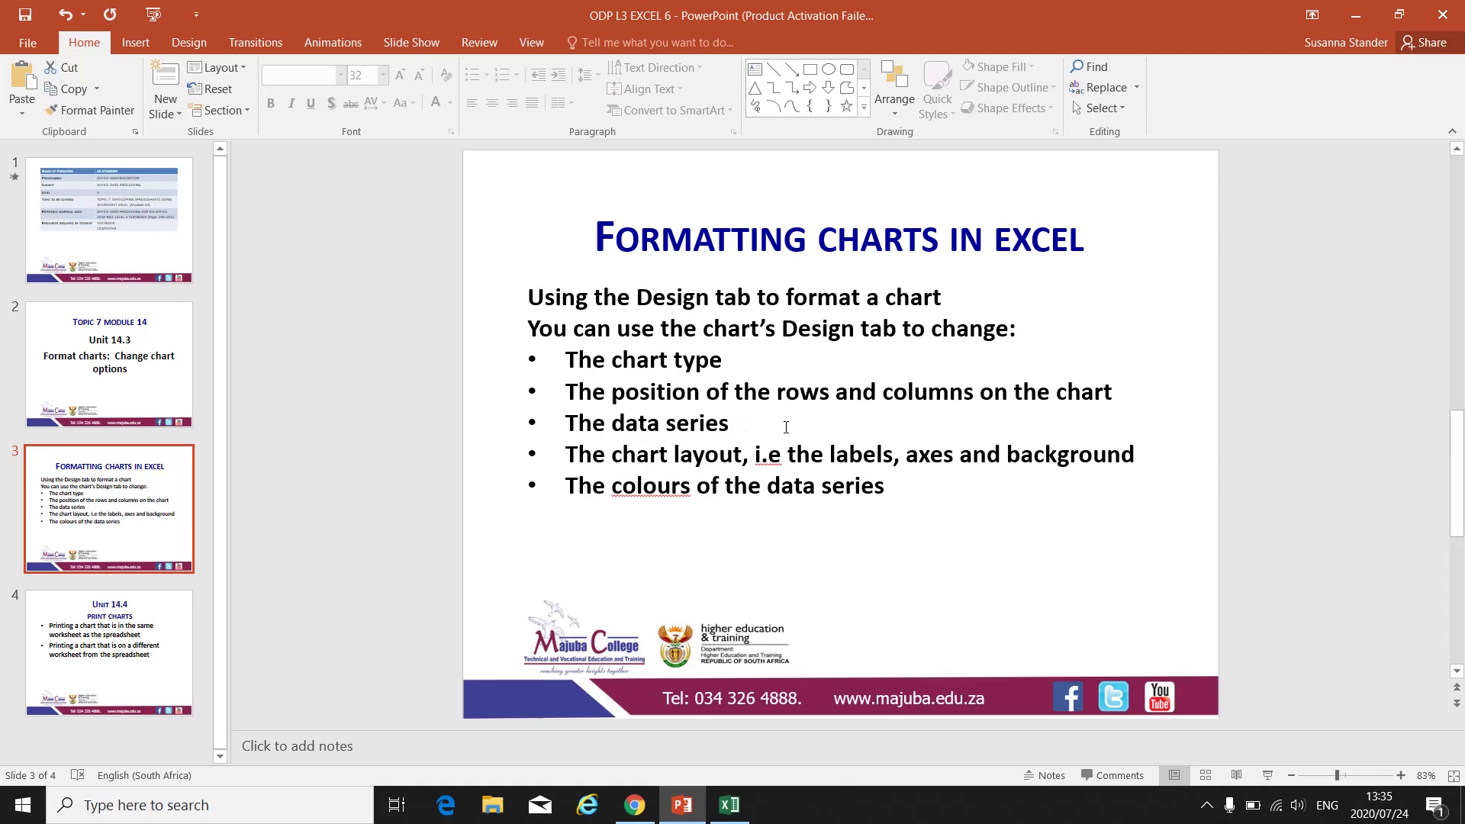
left_click(729, 803)
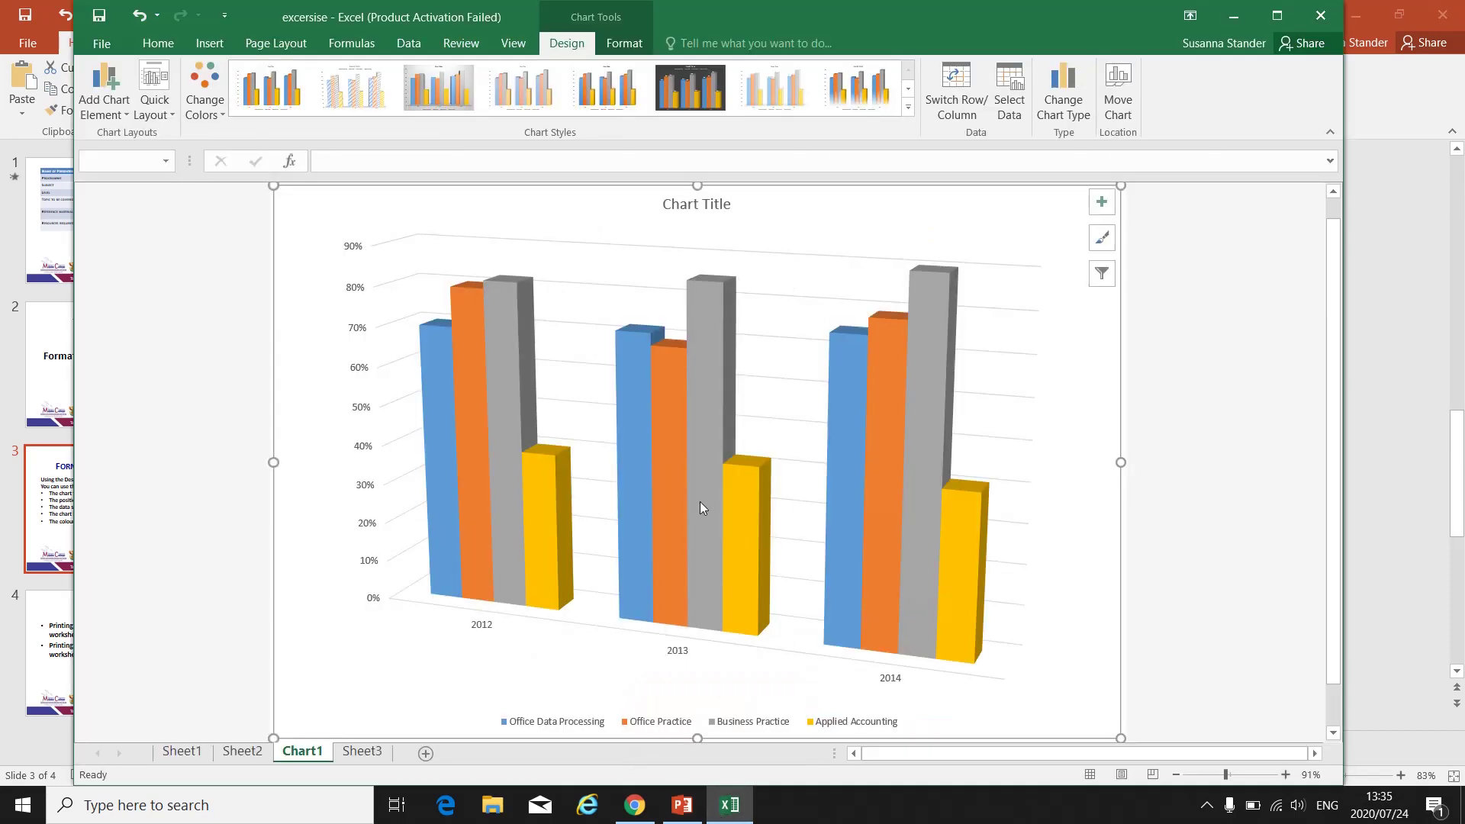
mouse_move(644, 438)
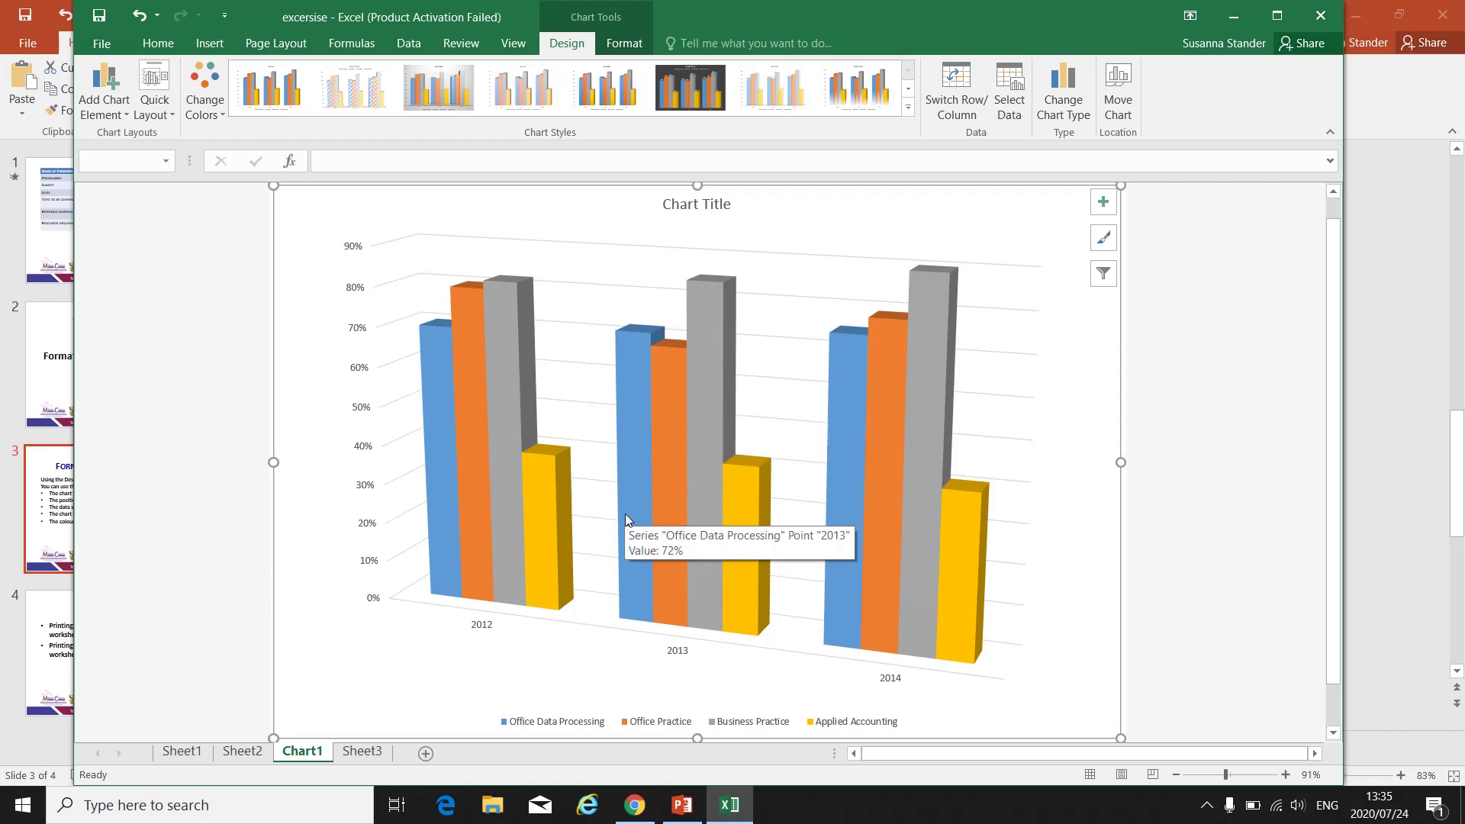
left_click(683, 802)
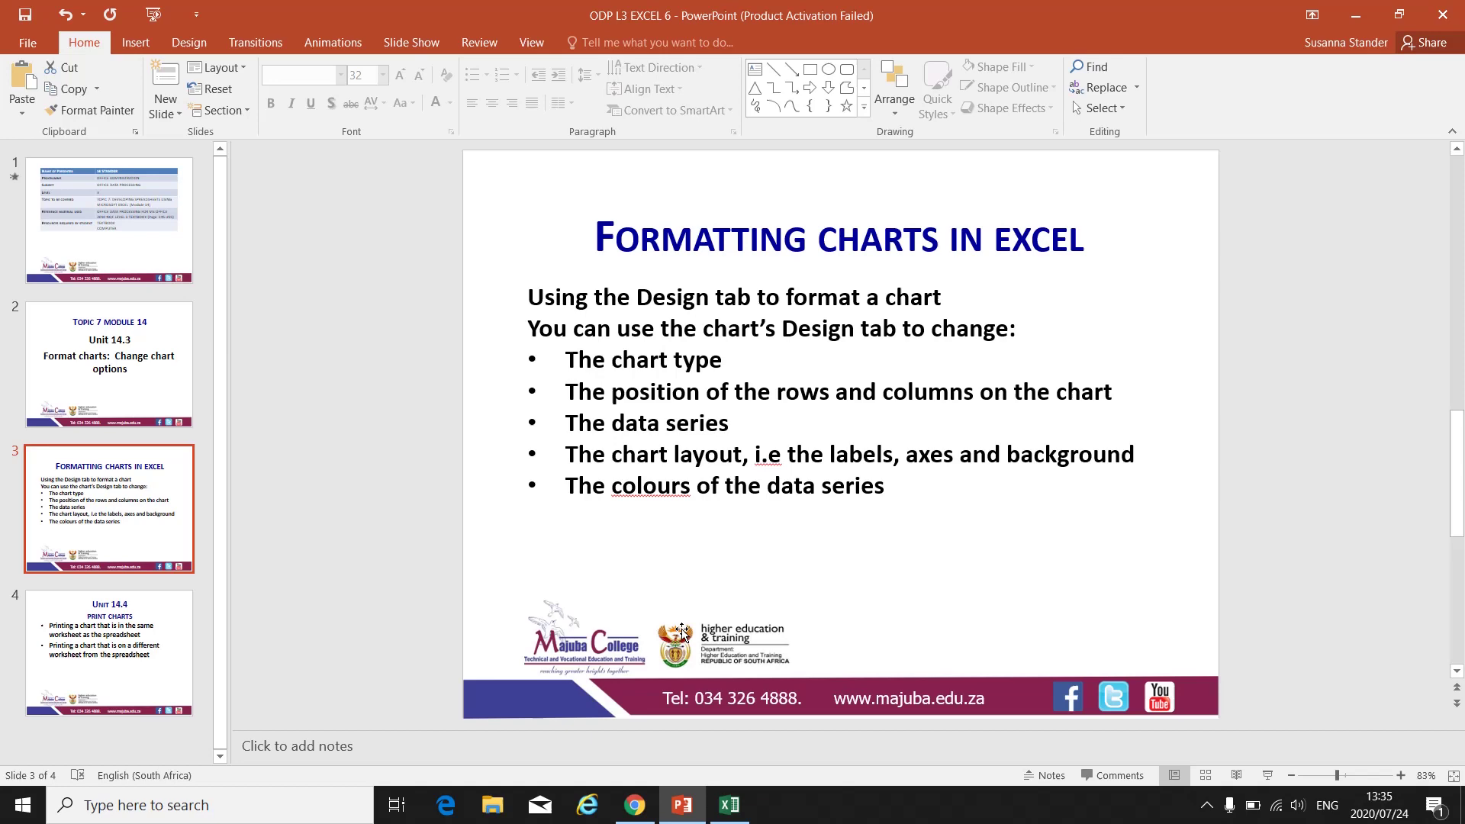
left_click(732, 804)
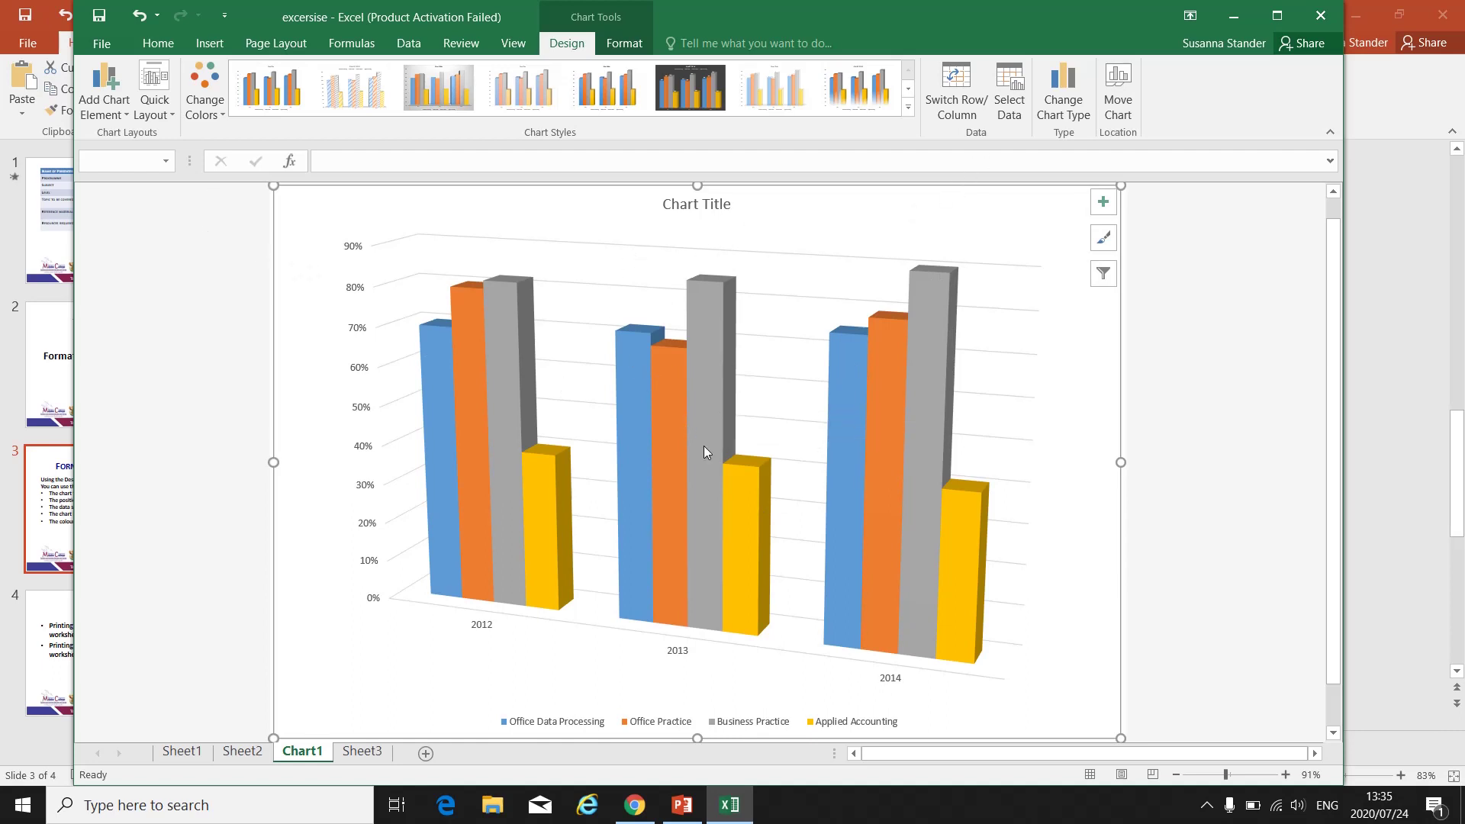
left_click(243, 751)
left_click(368, 754)
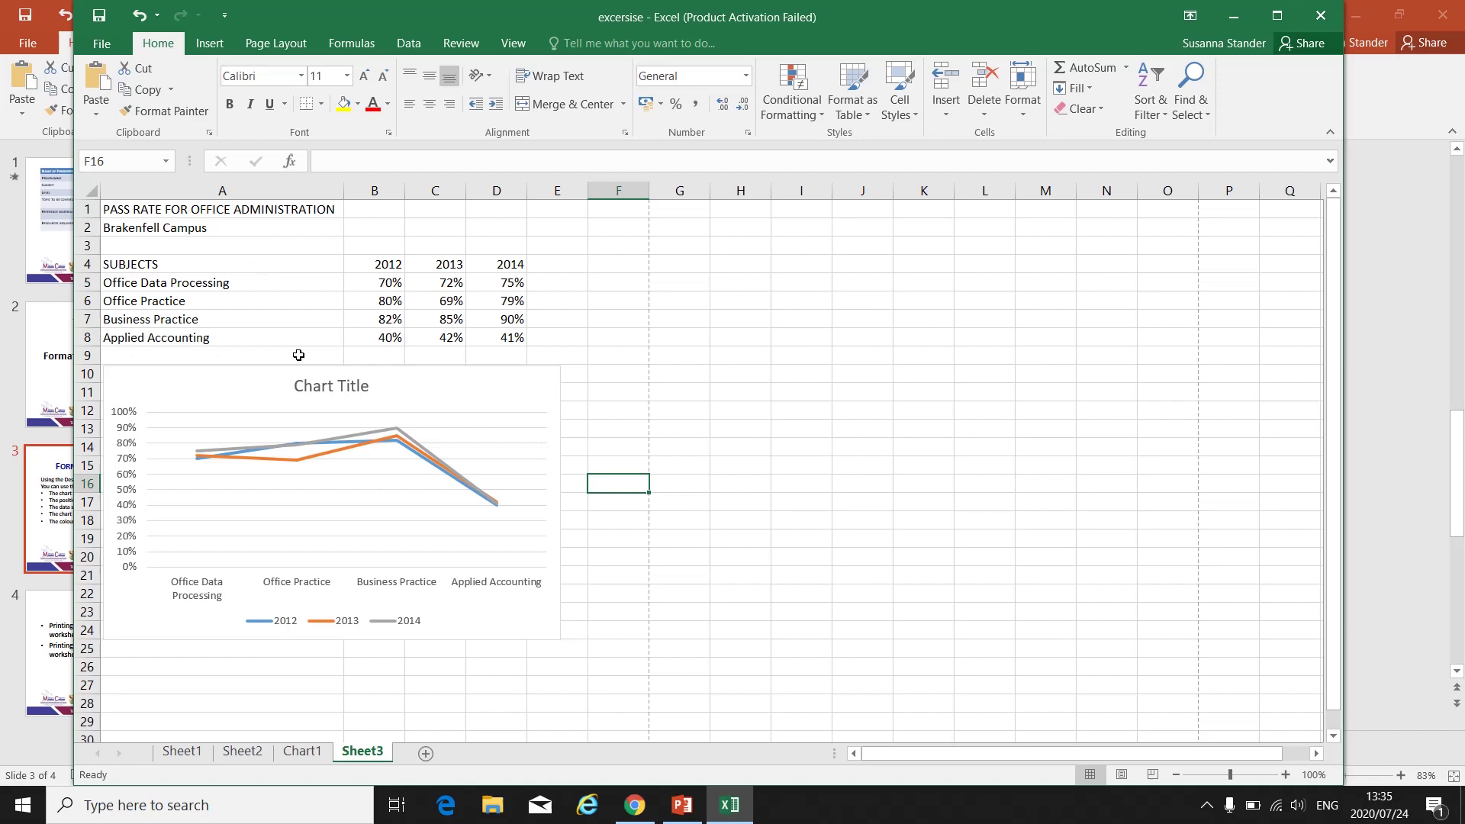
left_click(320, 752)
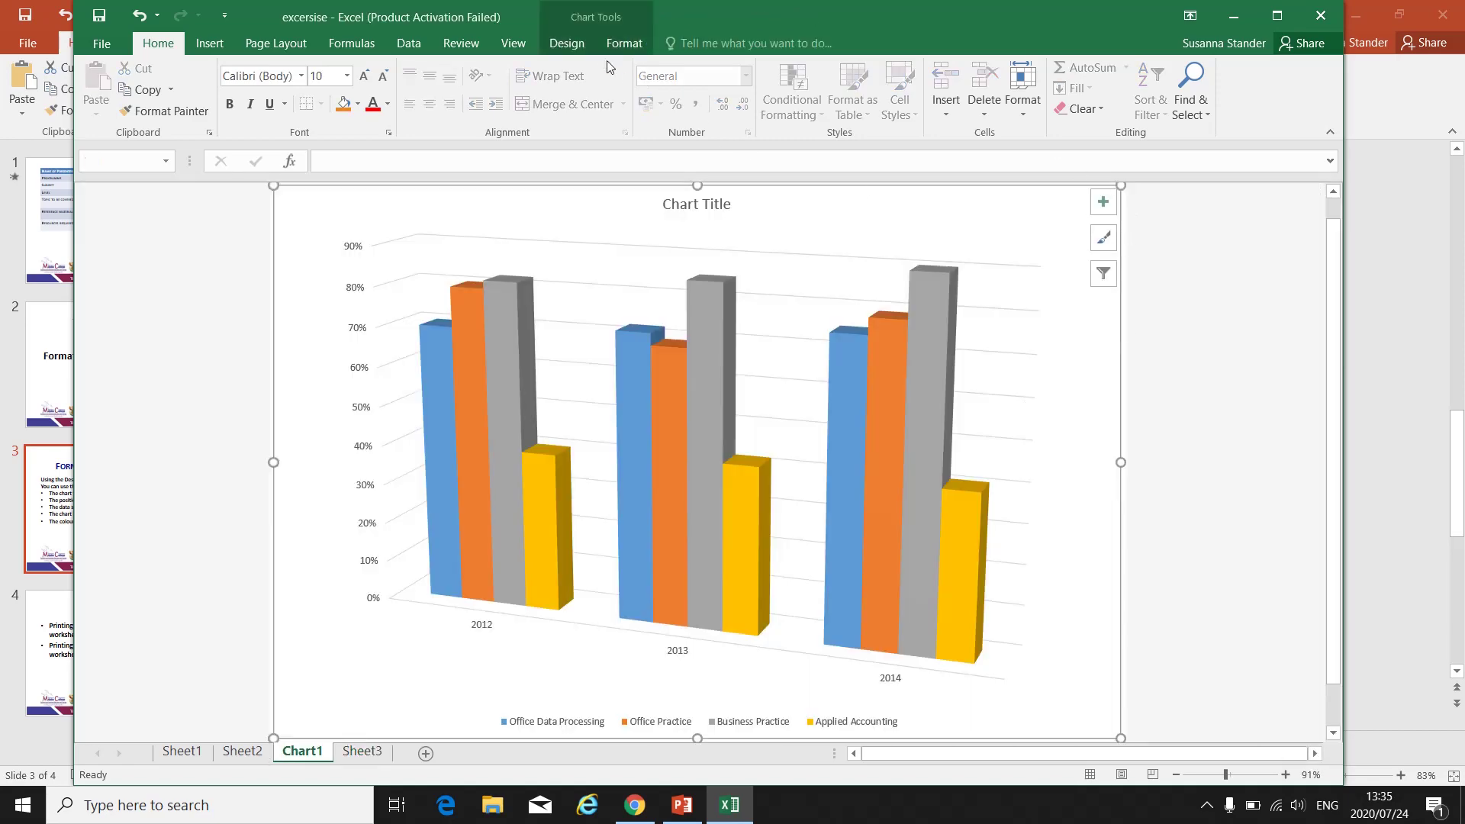
Step: Open the chart's Select Data Source dialog, showing range Sheet3!$A$4:$D$8
left_click(625, 50)
left_click(576, 55)
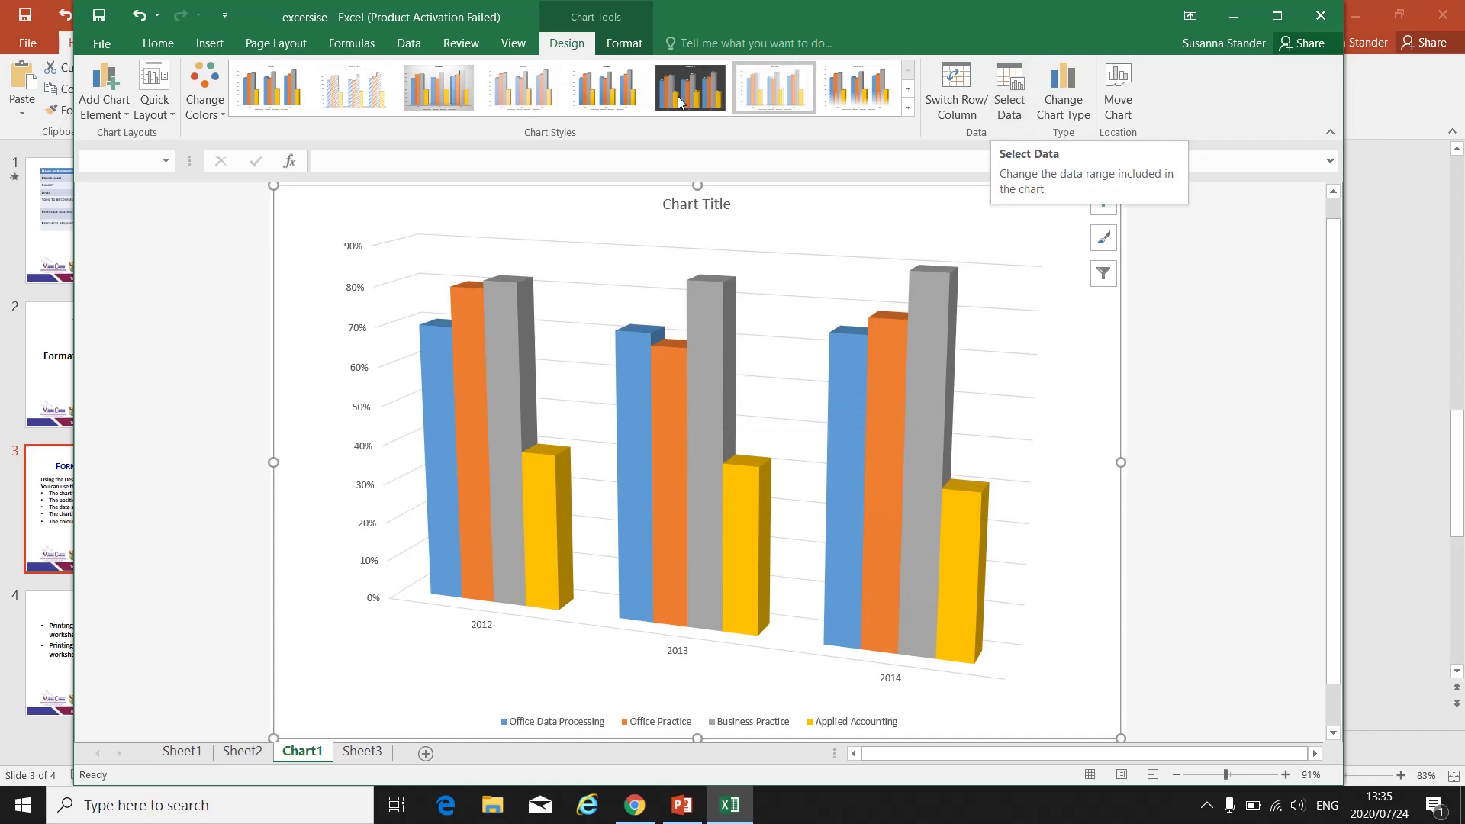
left_click(1022, 109)
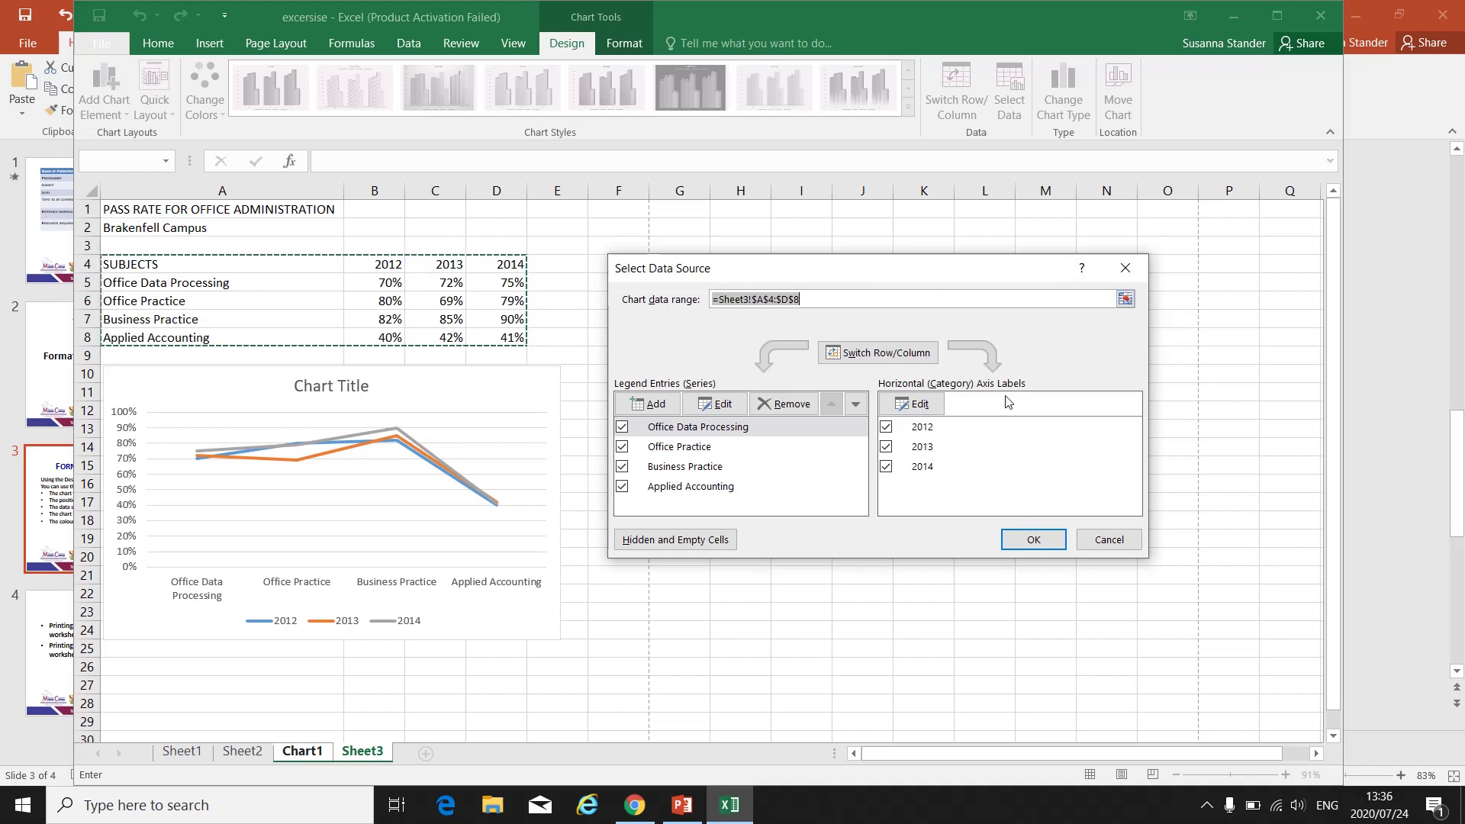
Step: Set Chart1's data range to Sheet3 cells A4:C8 and confirm it in Select Data
left_click(1126, 299)
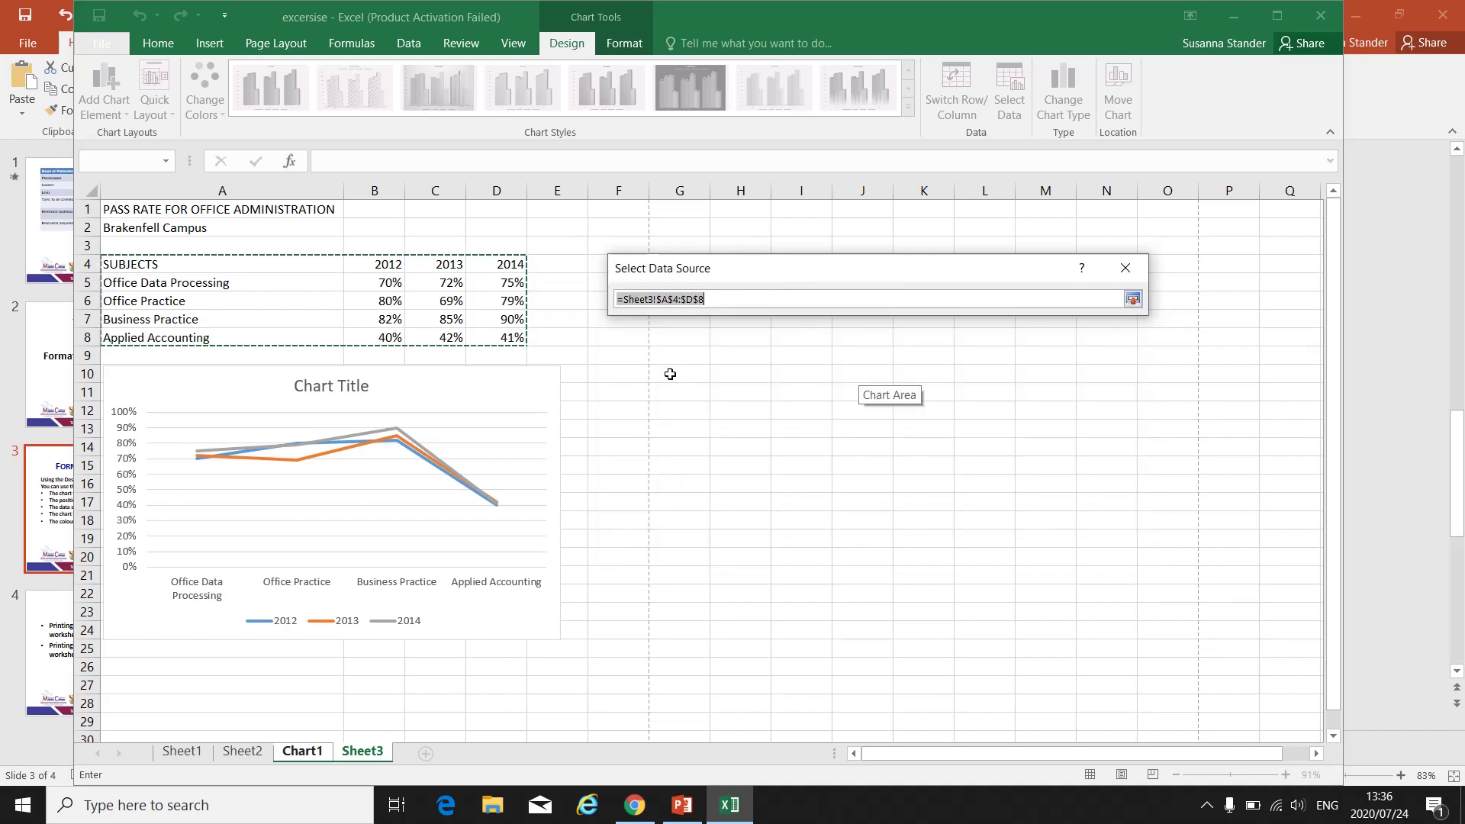
left_click(311, 298)
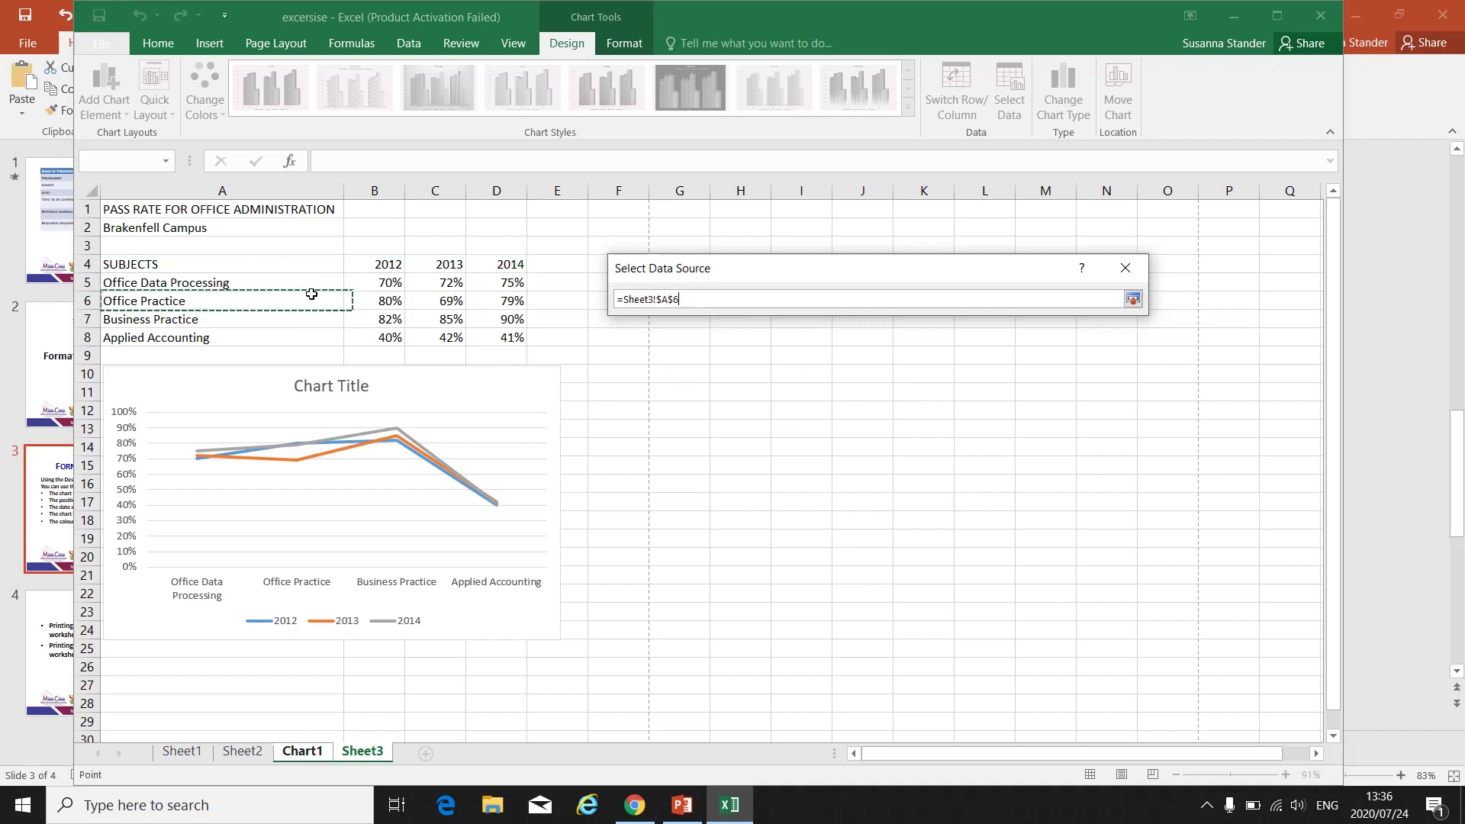
left_click(468, 386)
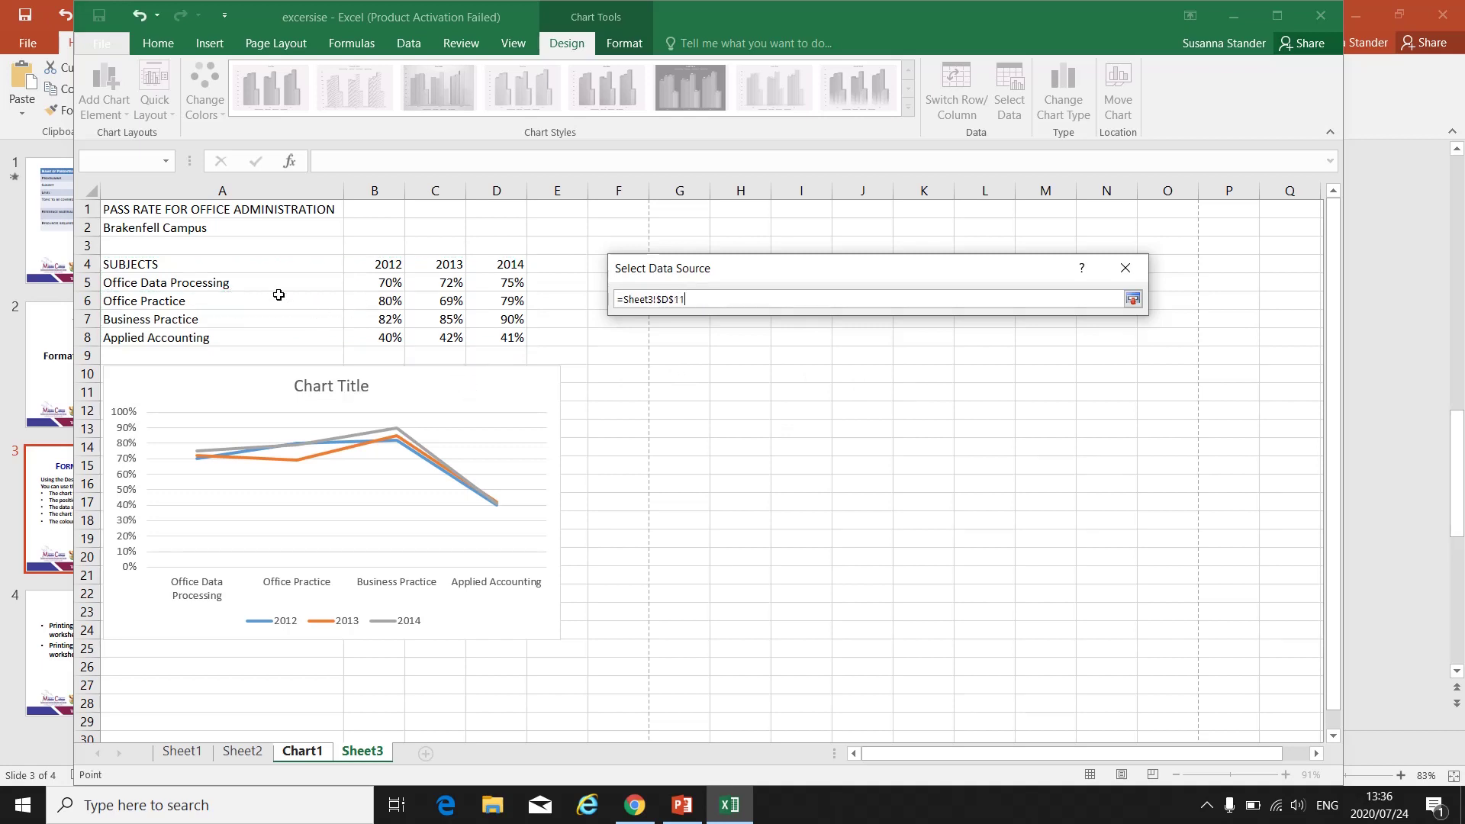
left_click(137, 264)
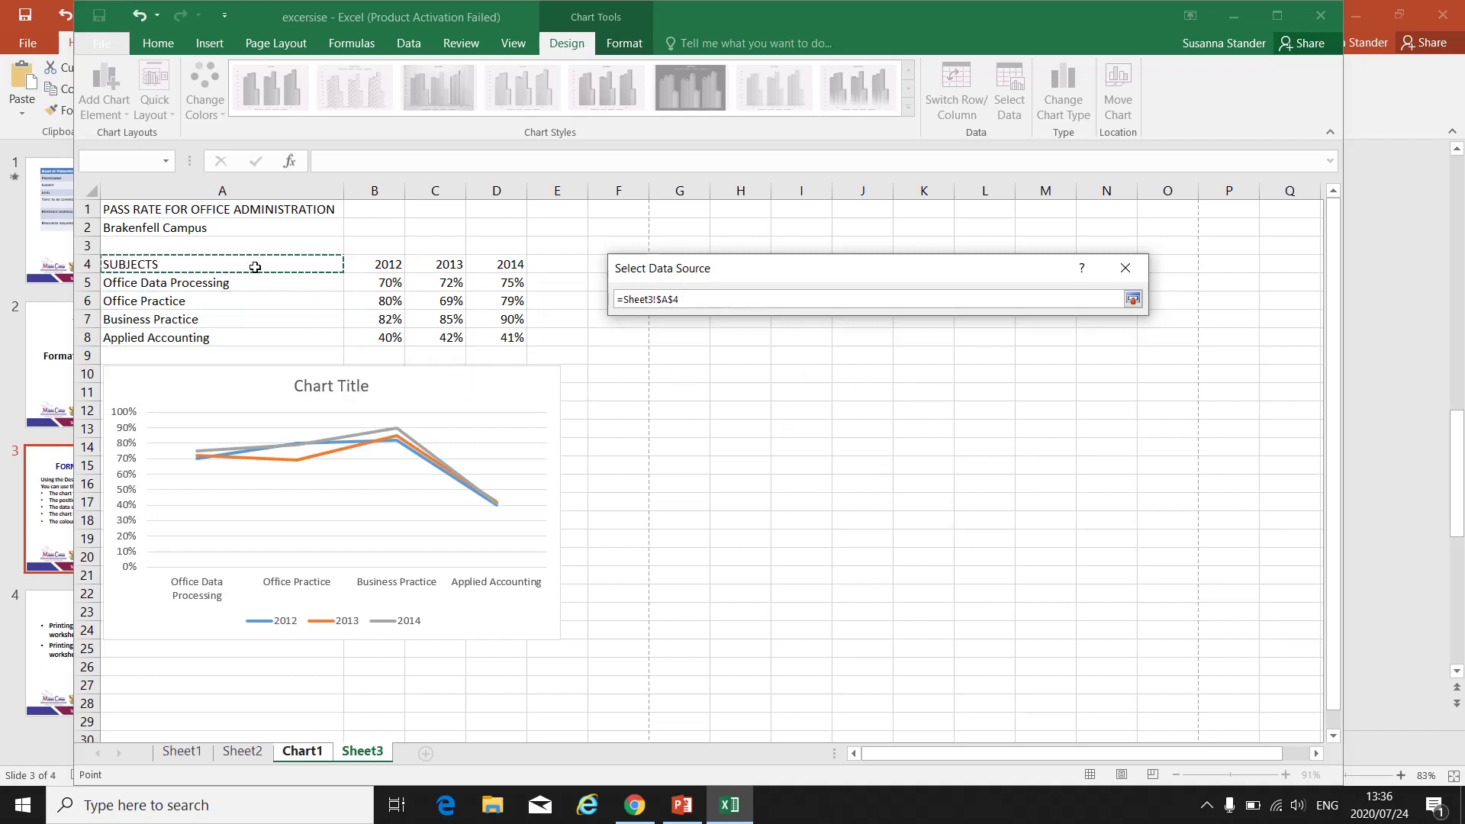
left_click_drag(255, 267, 402, 273)
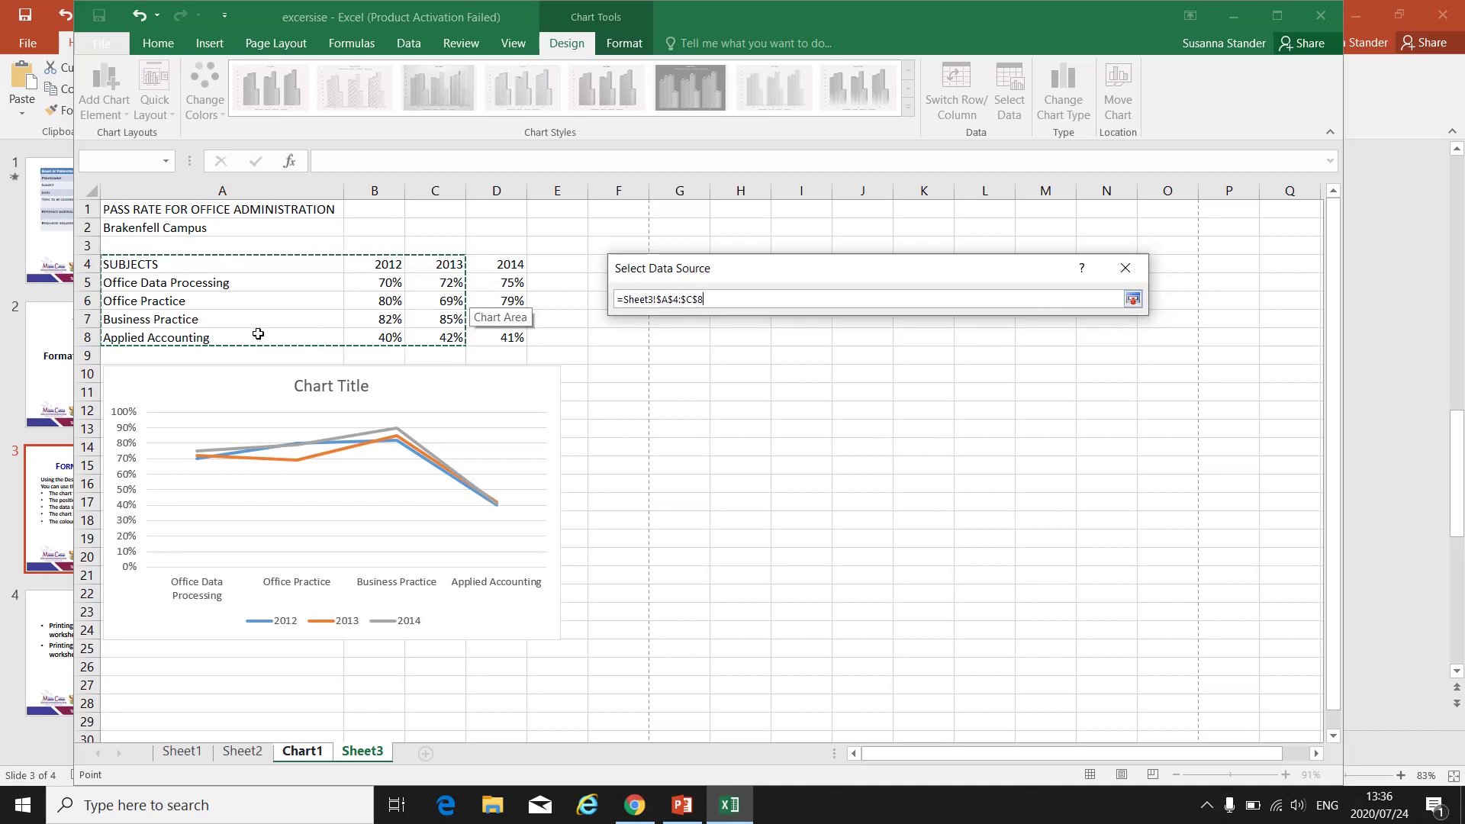
left_click(1132, 300)
left_click(1033, 540)
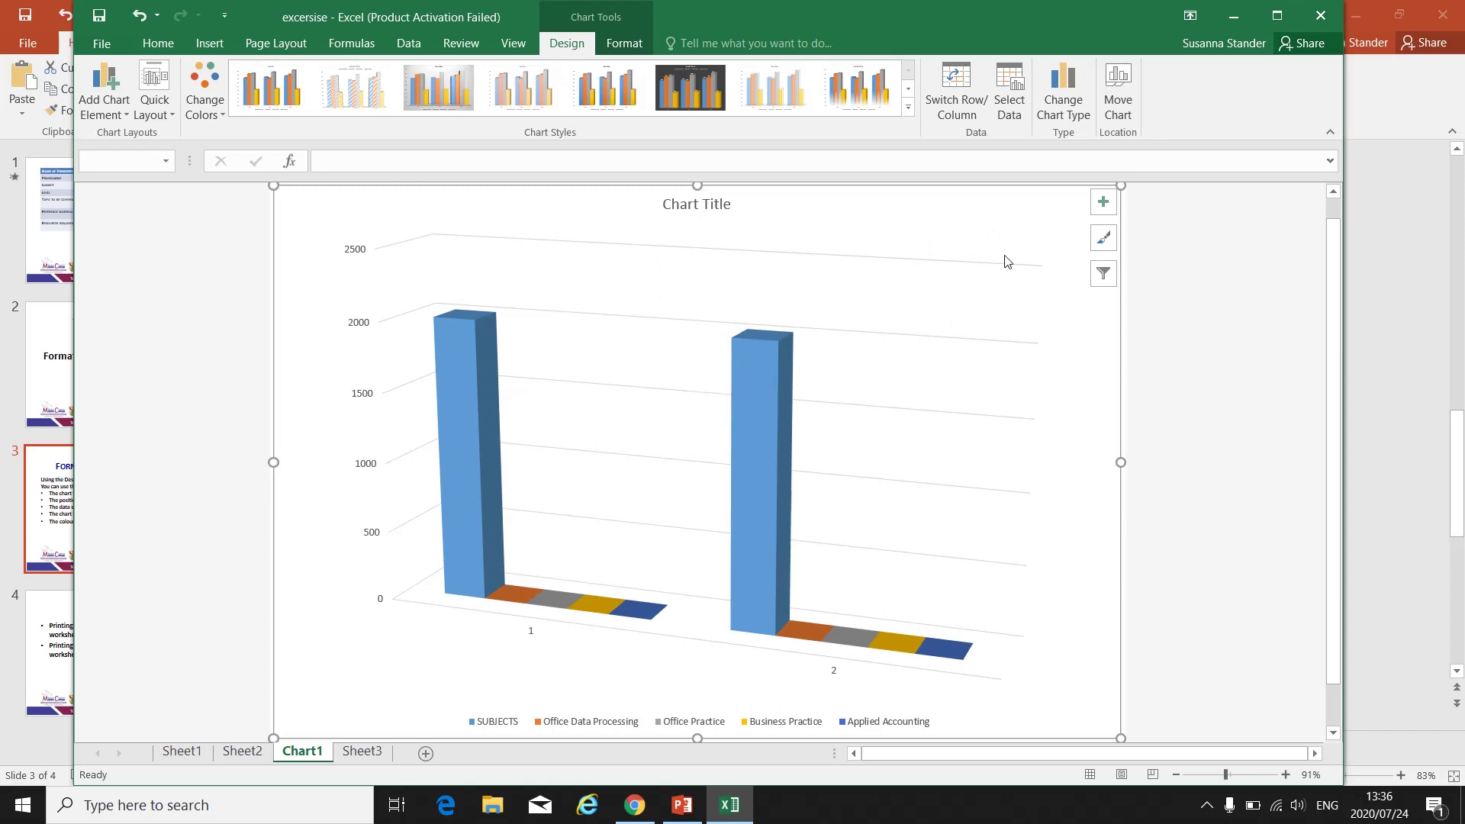
left_click(1008, 91)
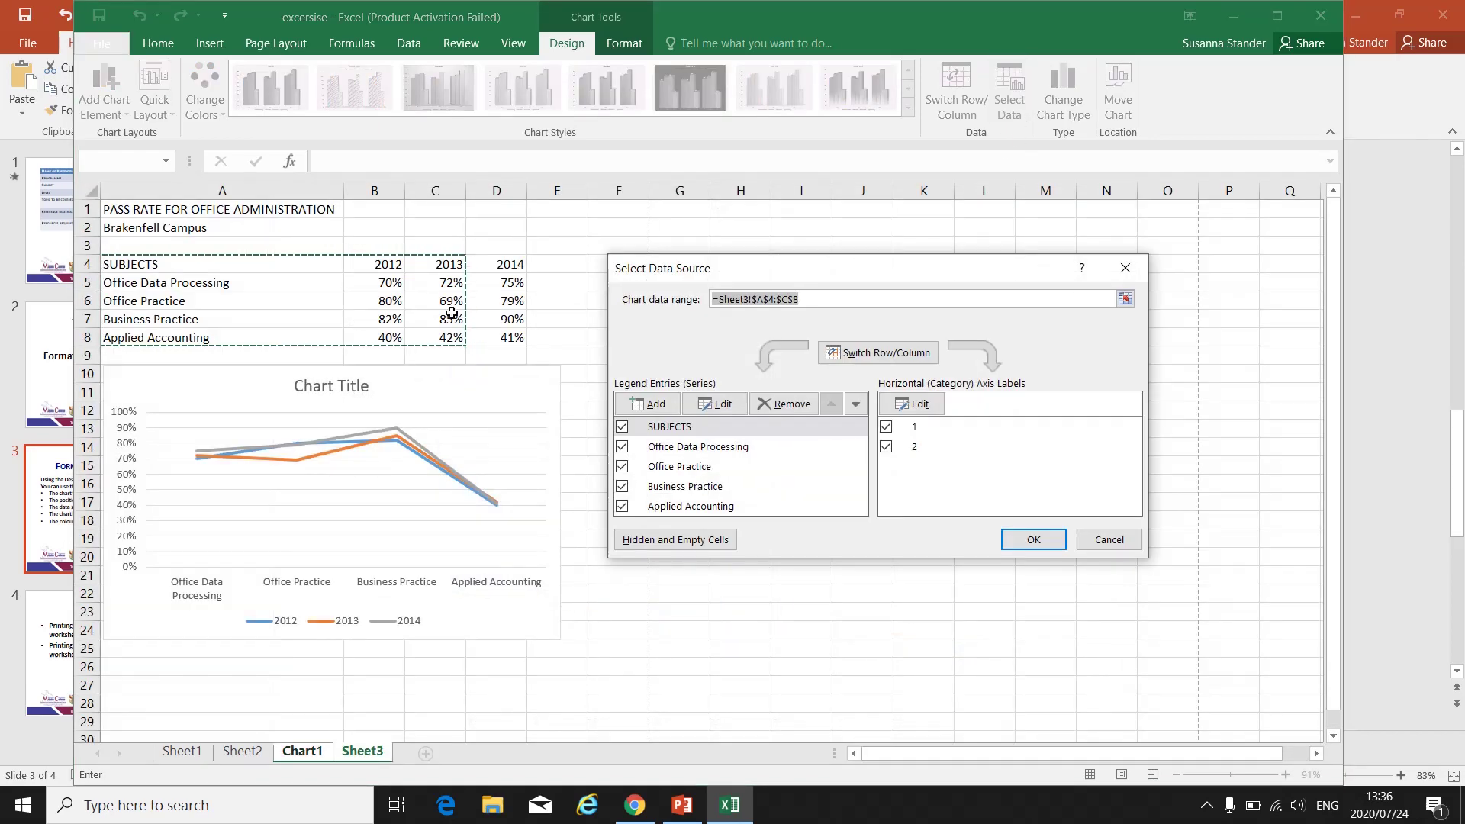
left_click(1110, 539)
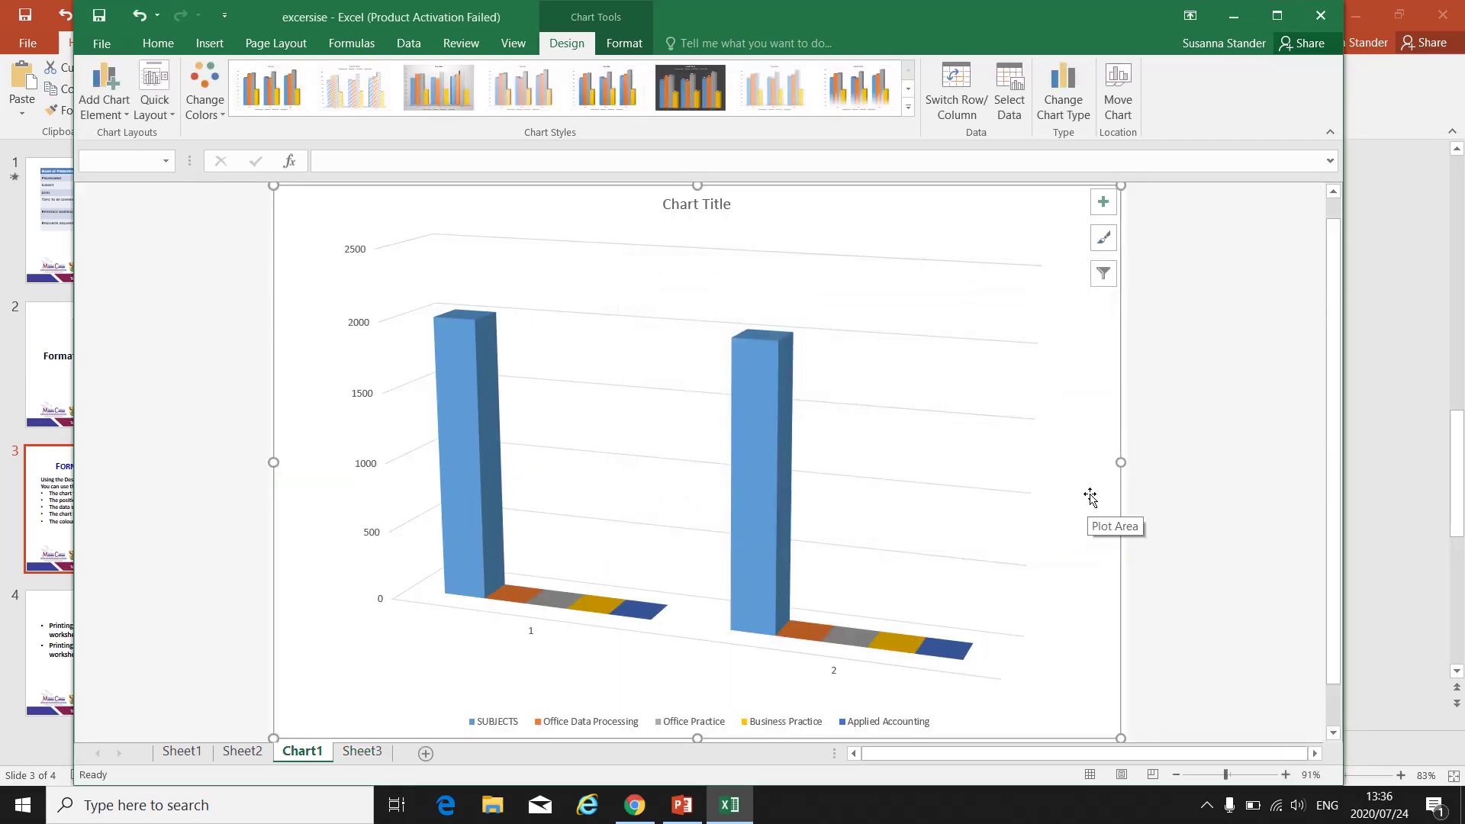
Step: After checking PowerPoint, browse the Add Chart Element list: Axes, Axis Titles, Chart Title, Gridlines
left_click(677, 802)
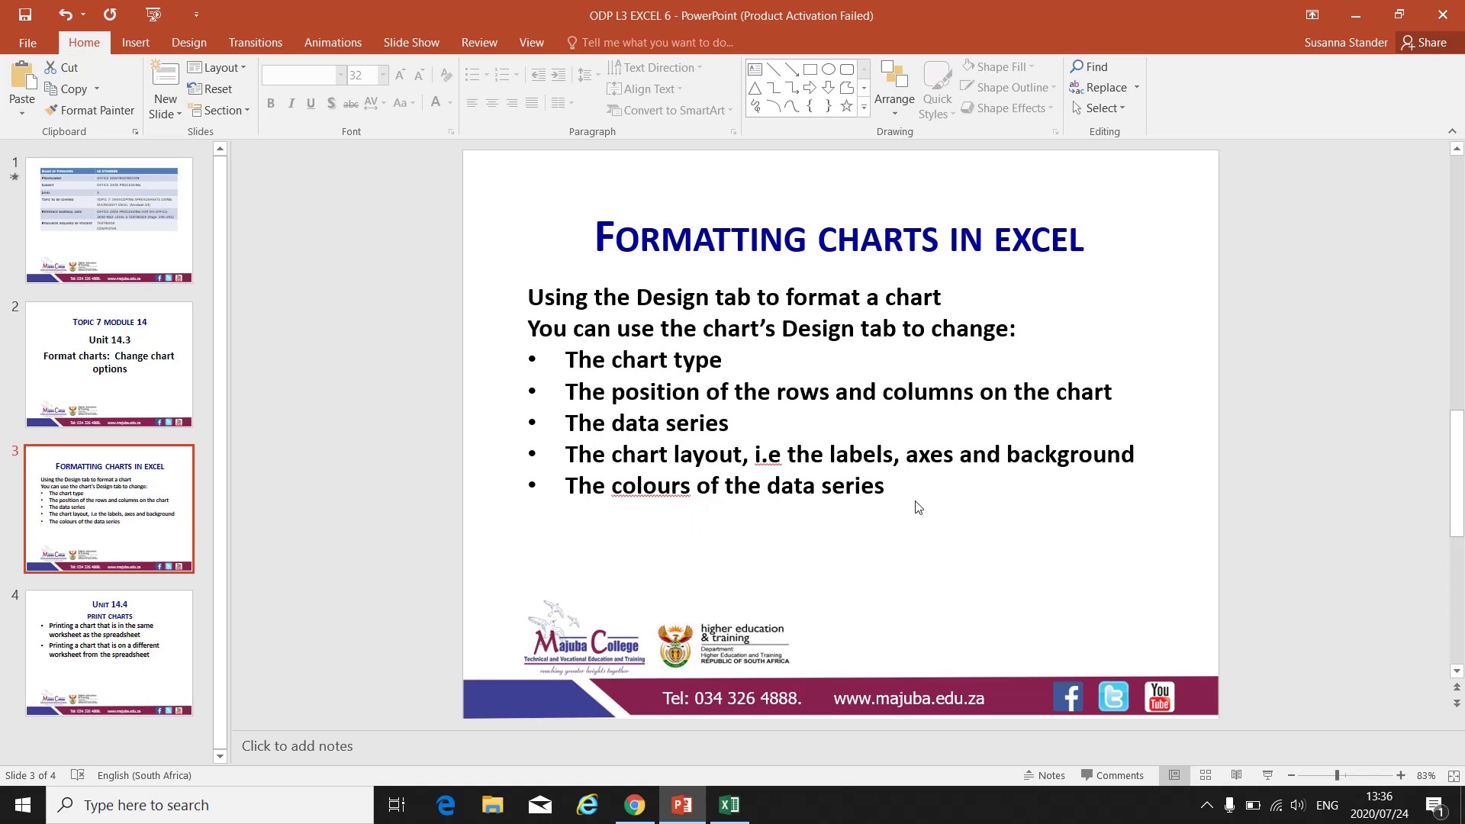
left_click(728, 804)
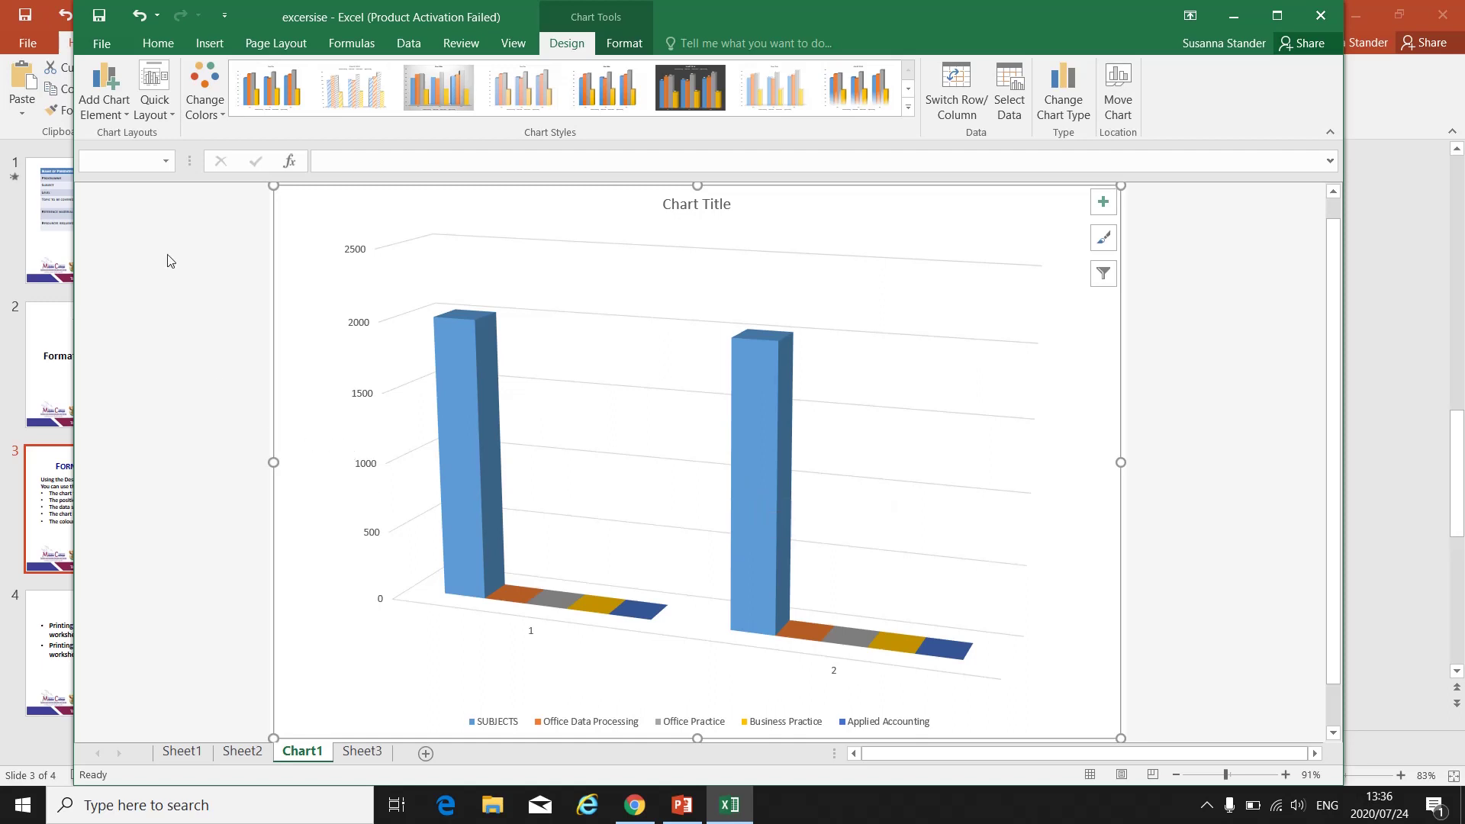
left_click(126, 113)
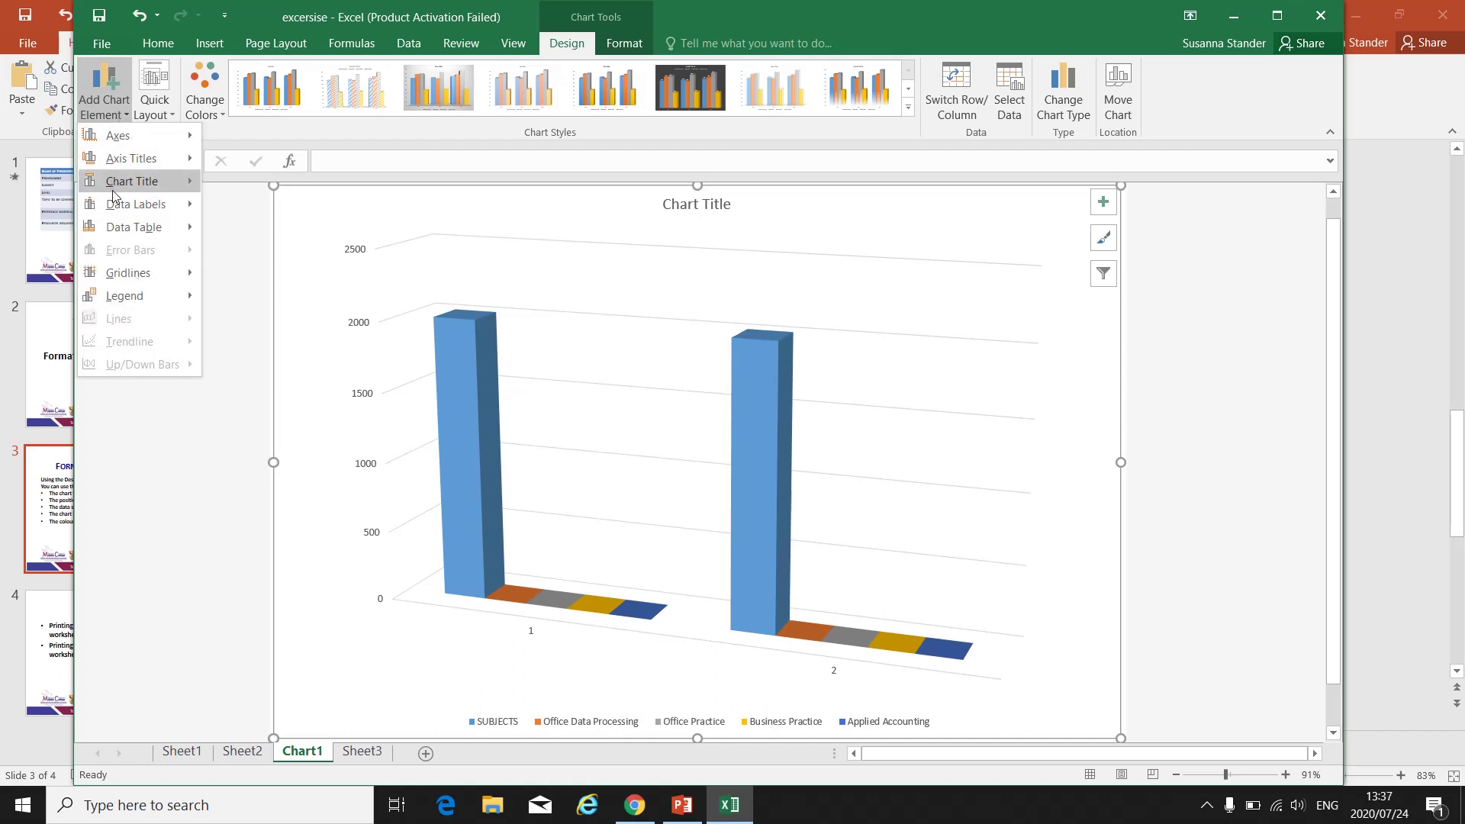
mouse_move(119, 142)
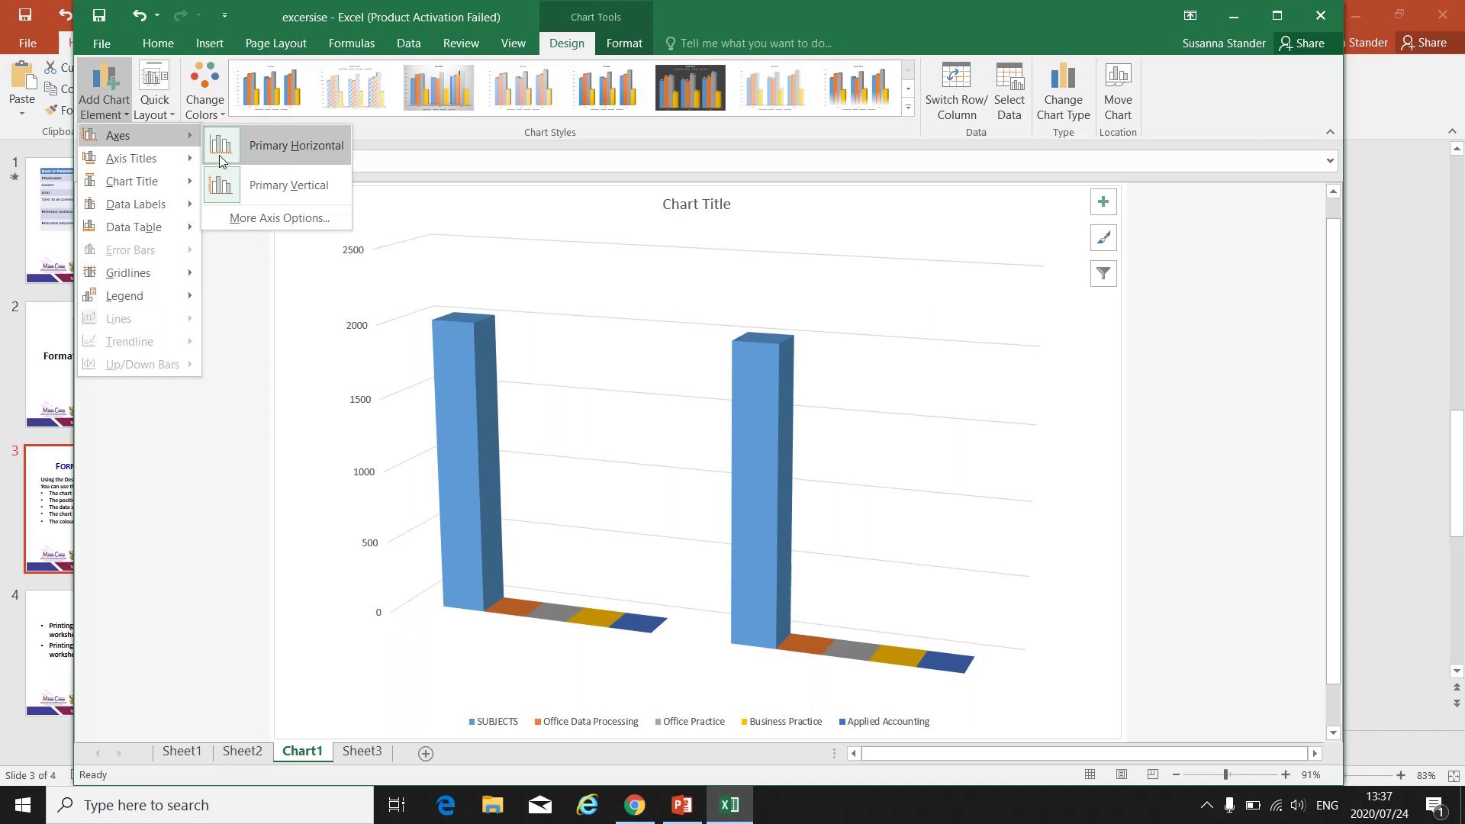
mouse_move(169, 162)
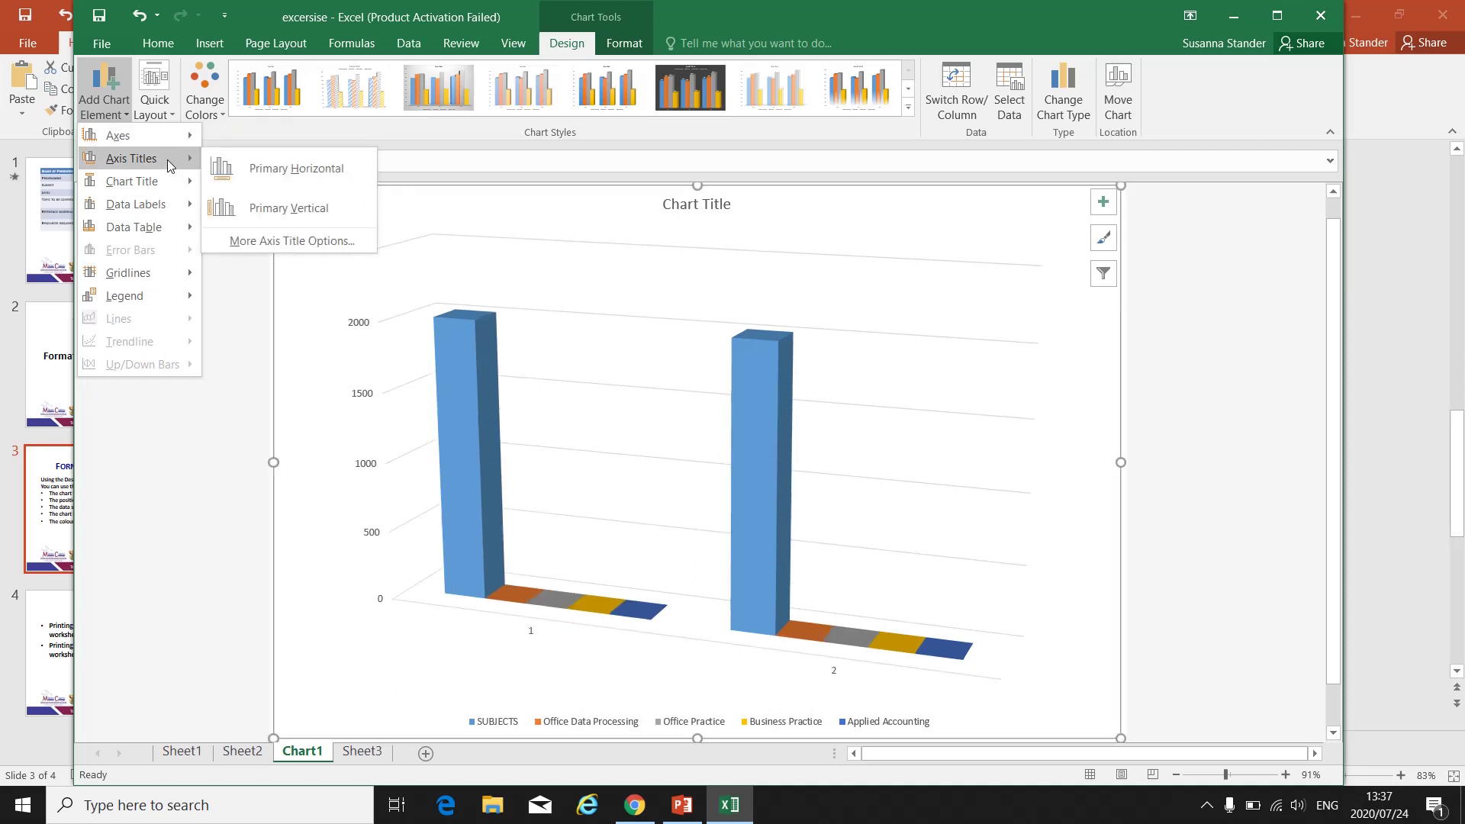
mouse_move(164, 187)
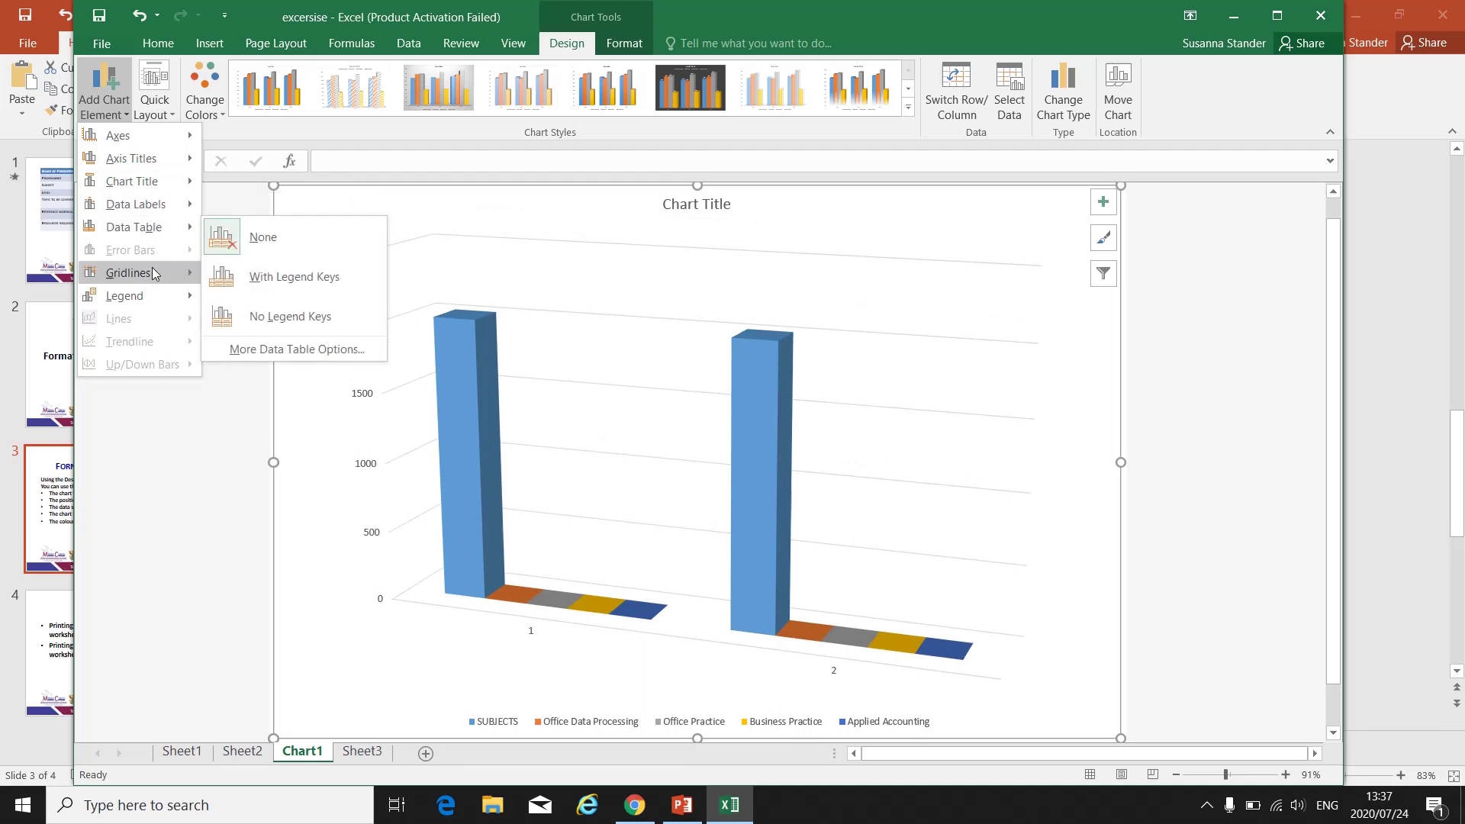
mouse_move(154, 274)
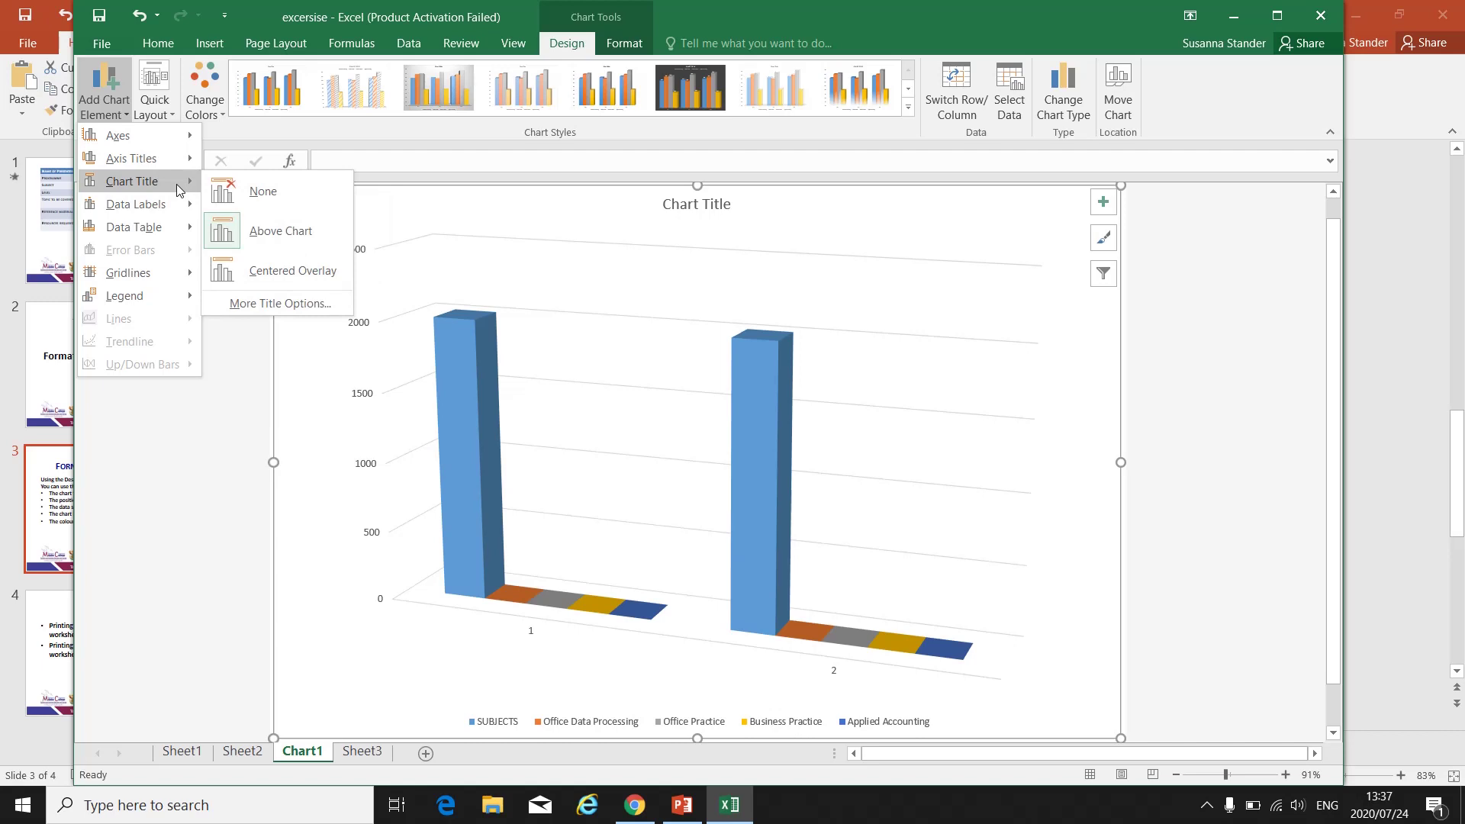
Step: Place a chart title above the chart and replace its text with PERCENTAGES
left_click(289, 239)
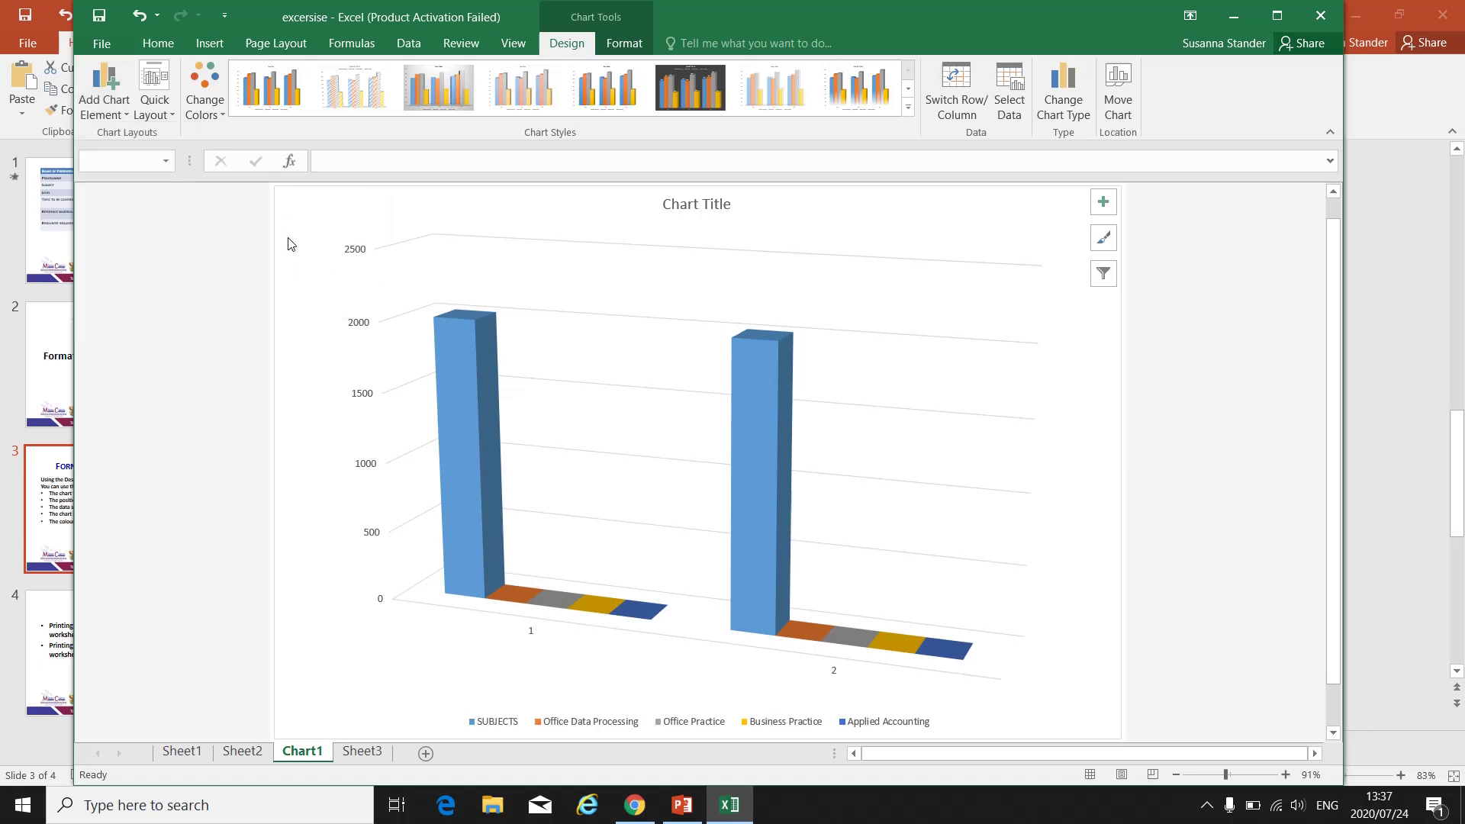
left_click(730, 205)
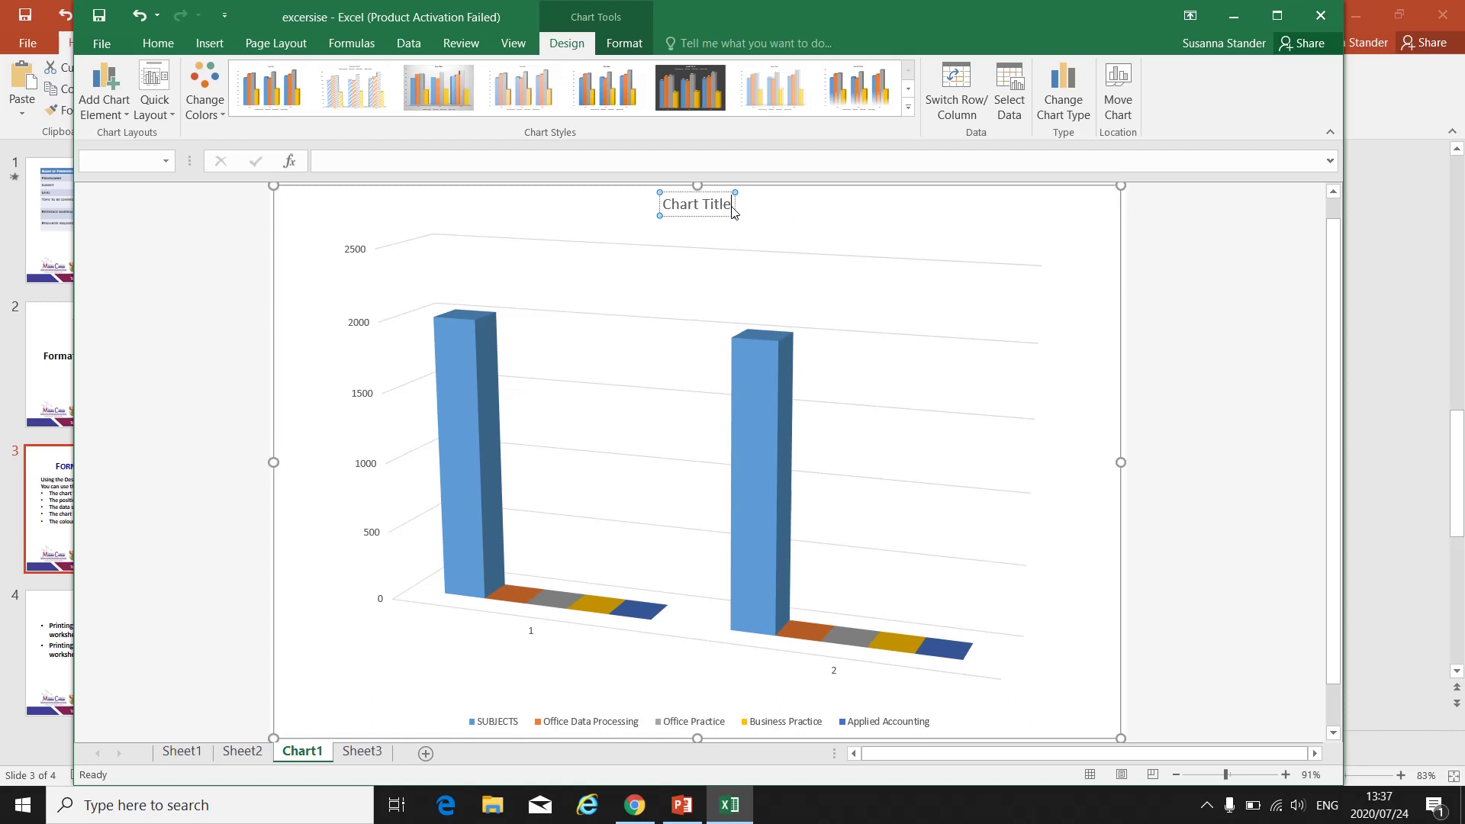
key("BackSpace")
key("BackSpace")
key("BackSpace")
key("BackSpace")
key("BackSpace")
key("BackSpace")
key("BackSpace")
key("BackSpace")
key("BackSpace")
key("BackSpace")
key("BackSpace")
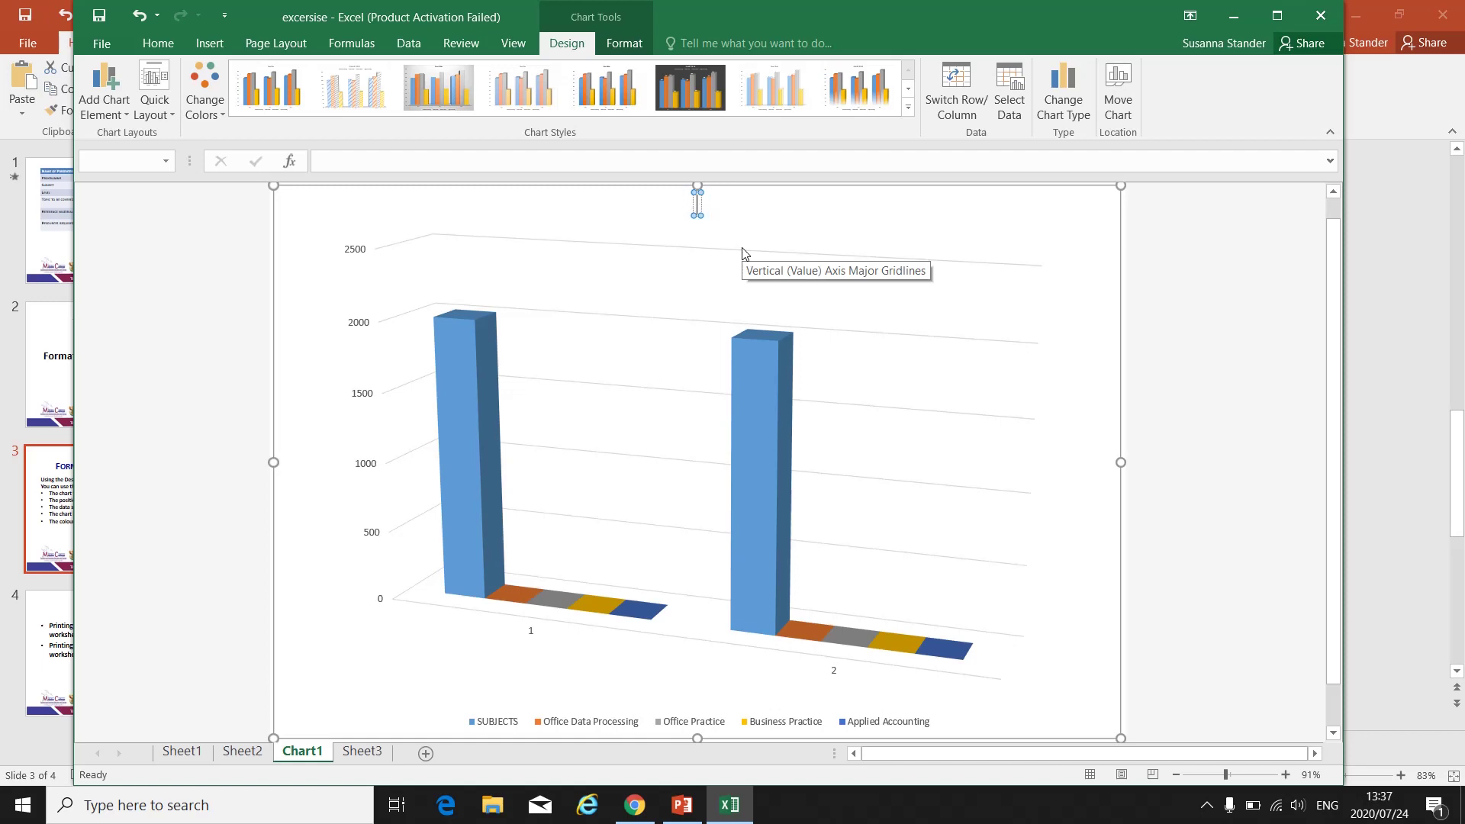
type("PERCENT")
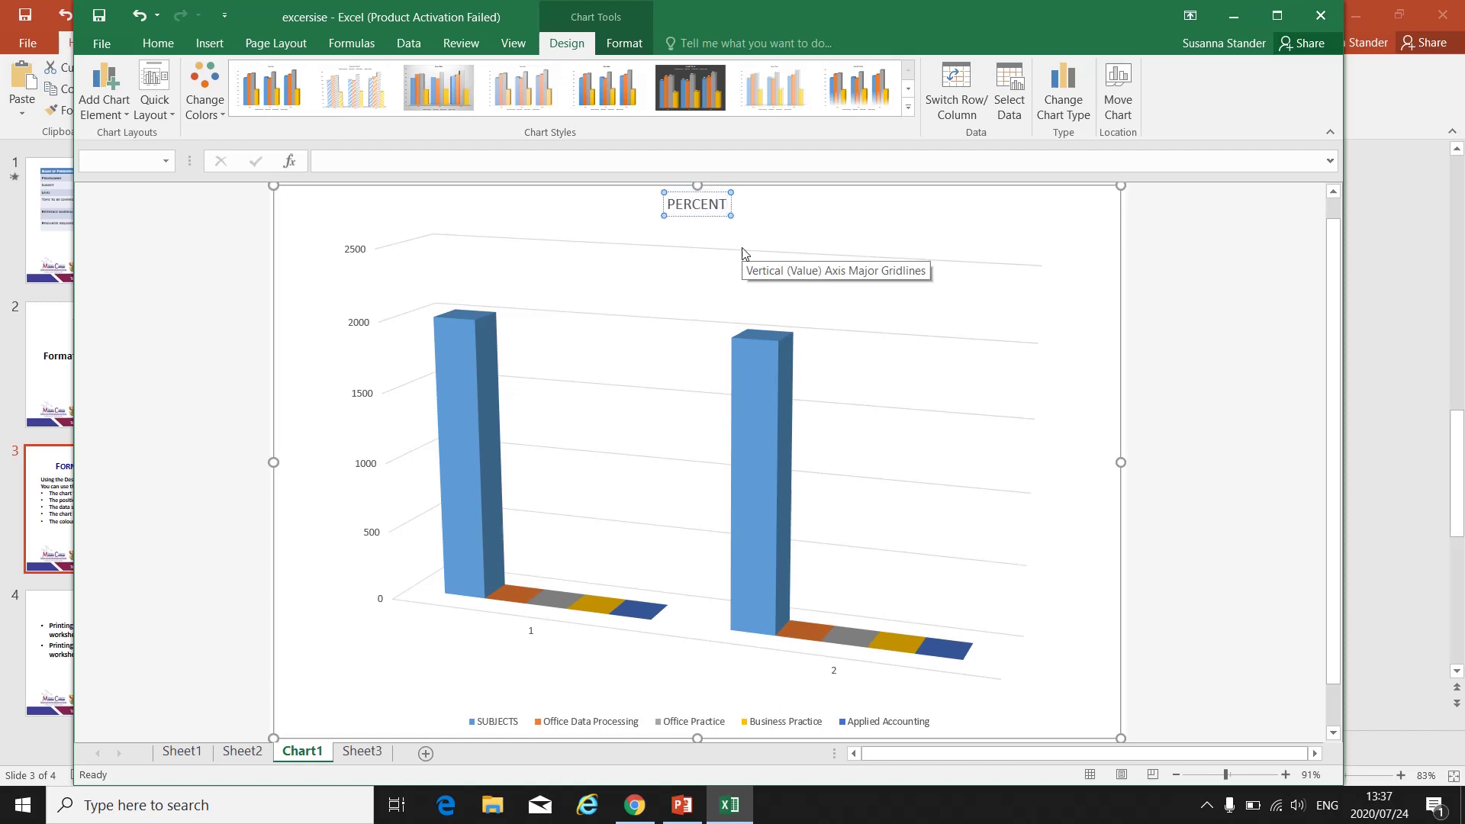
type("AGES")
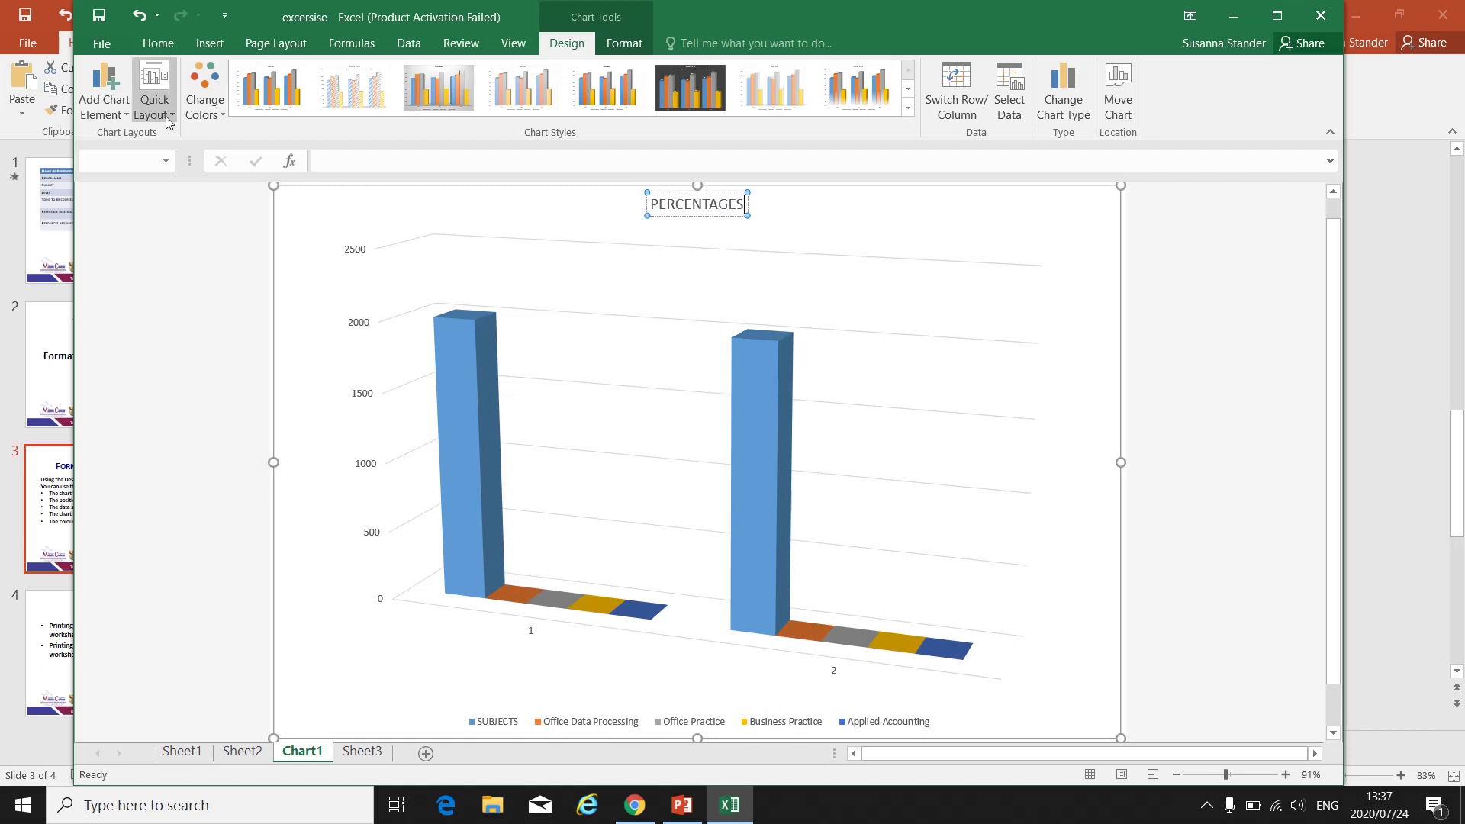
Step: Add a primary horizontal axis title to the PERCENTAGES chart
left_click(126, 115)
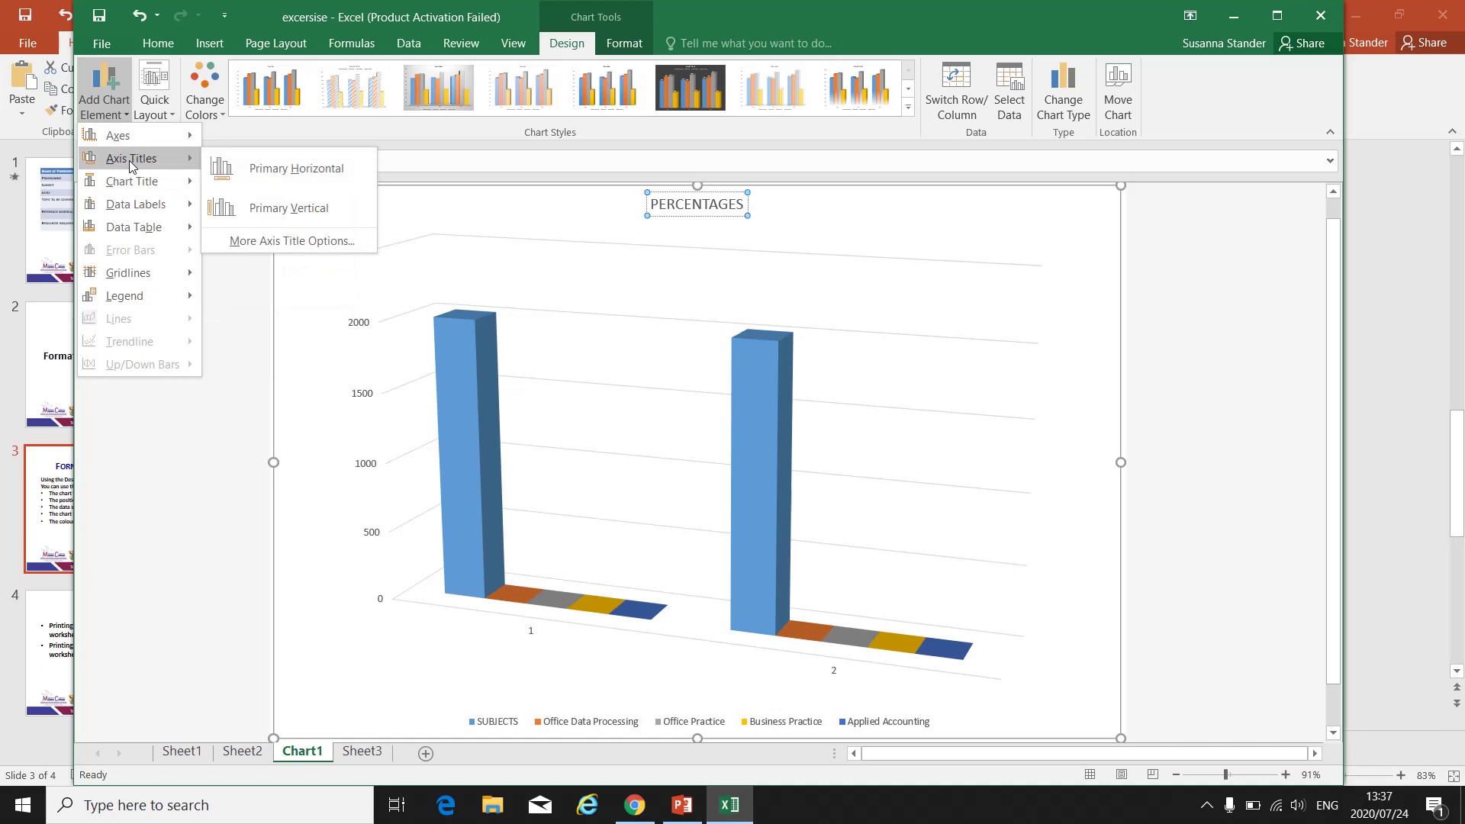
left_click(292, 167)
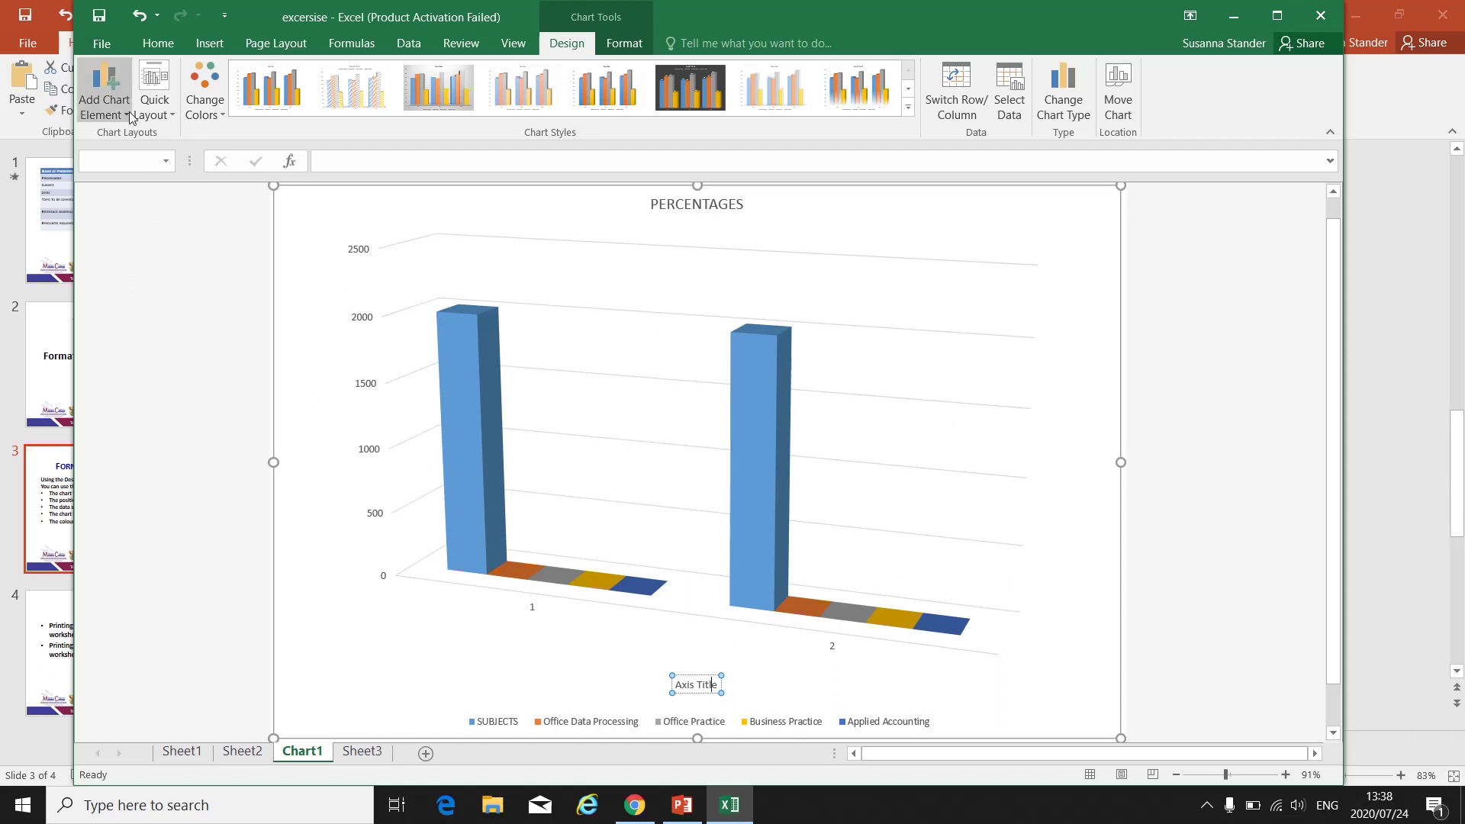
left_click(103, 107)
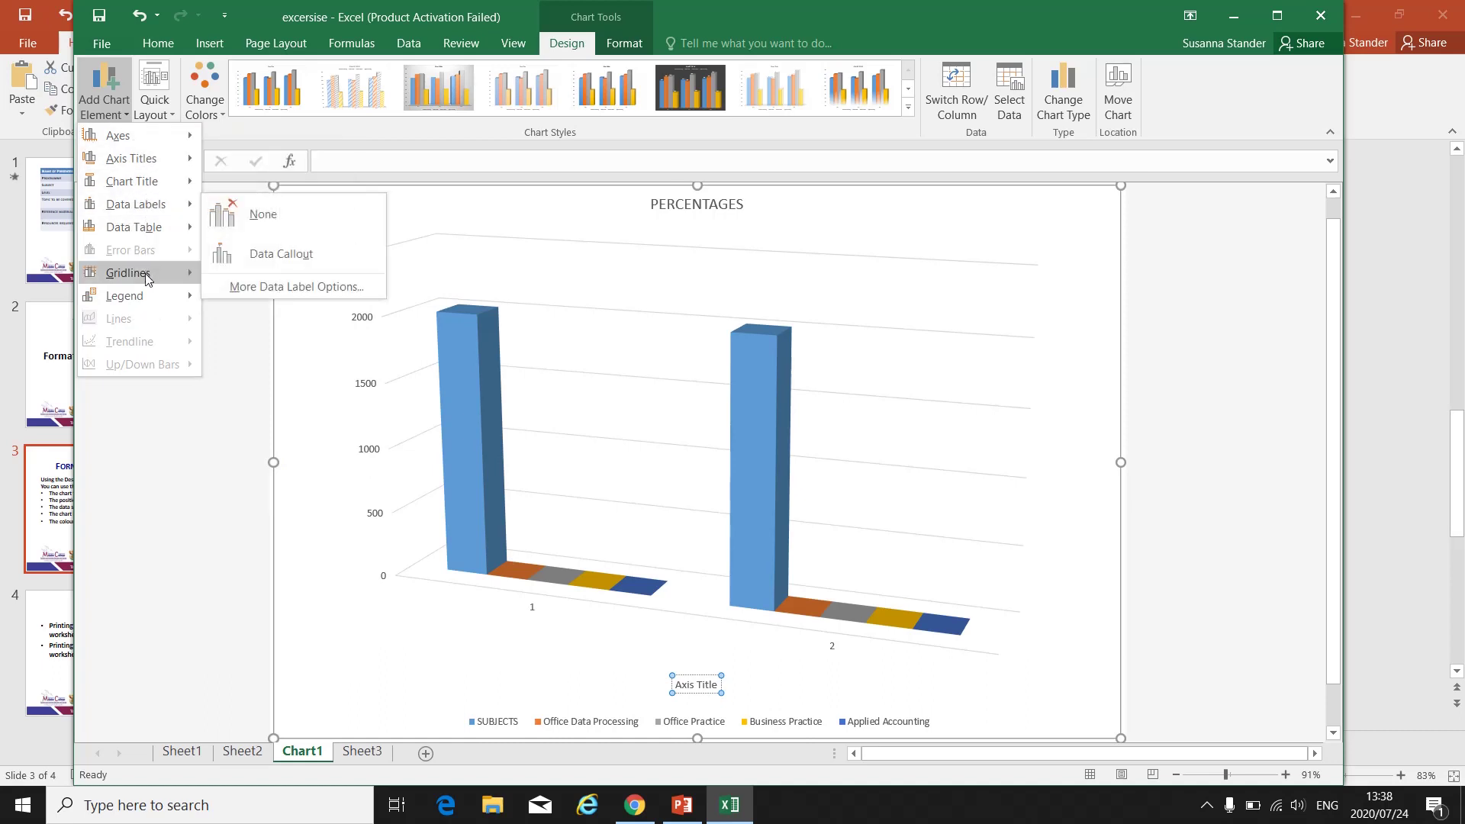
mouse_move(147, 296)
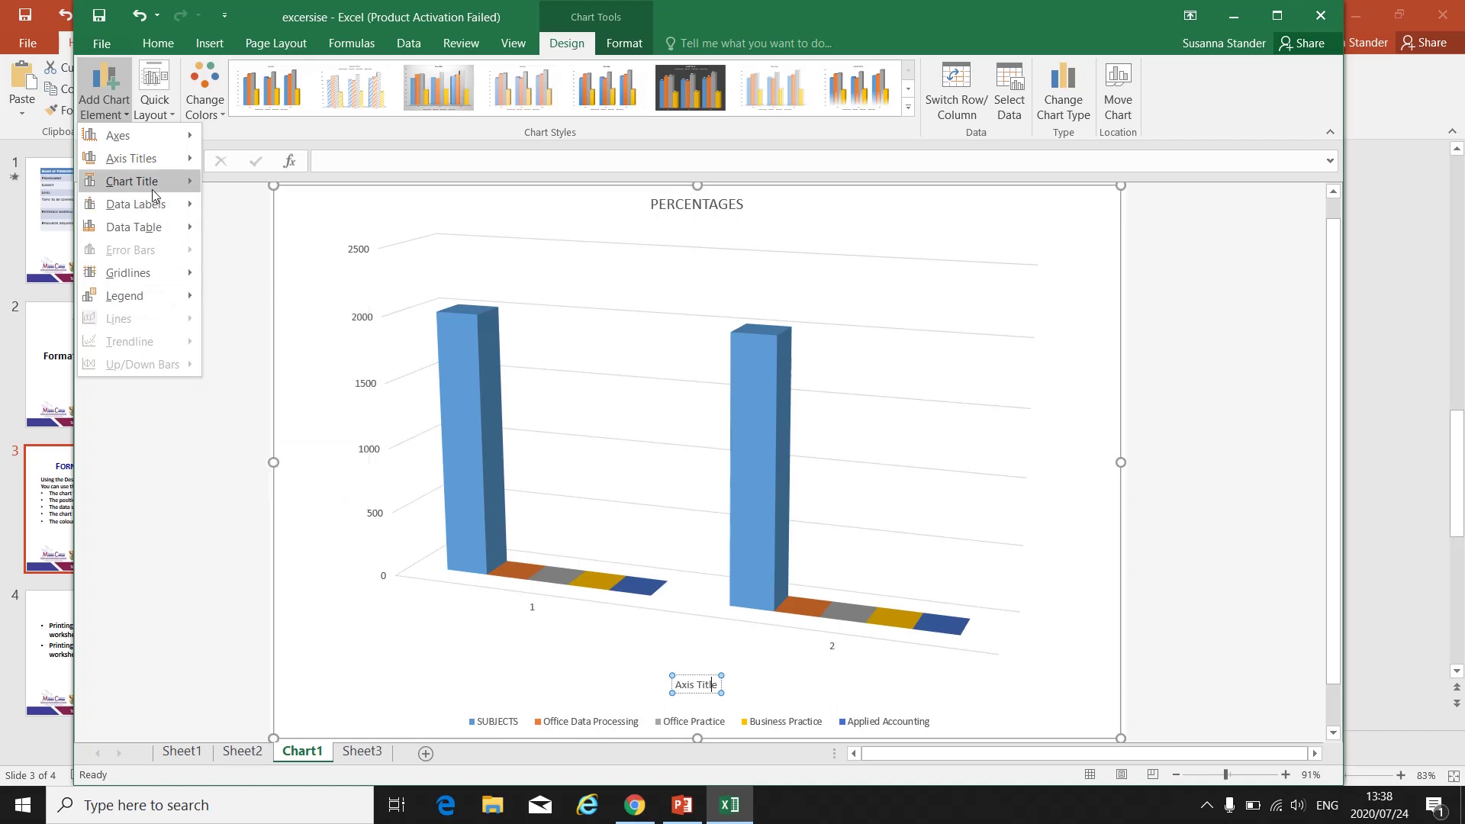
mouse_move(145, 182)
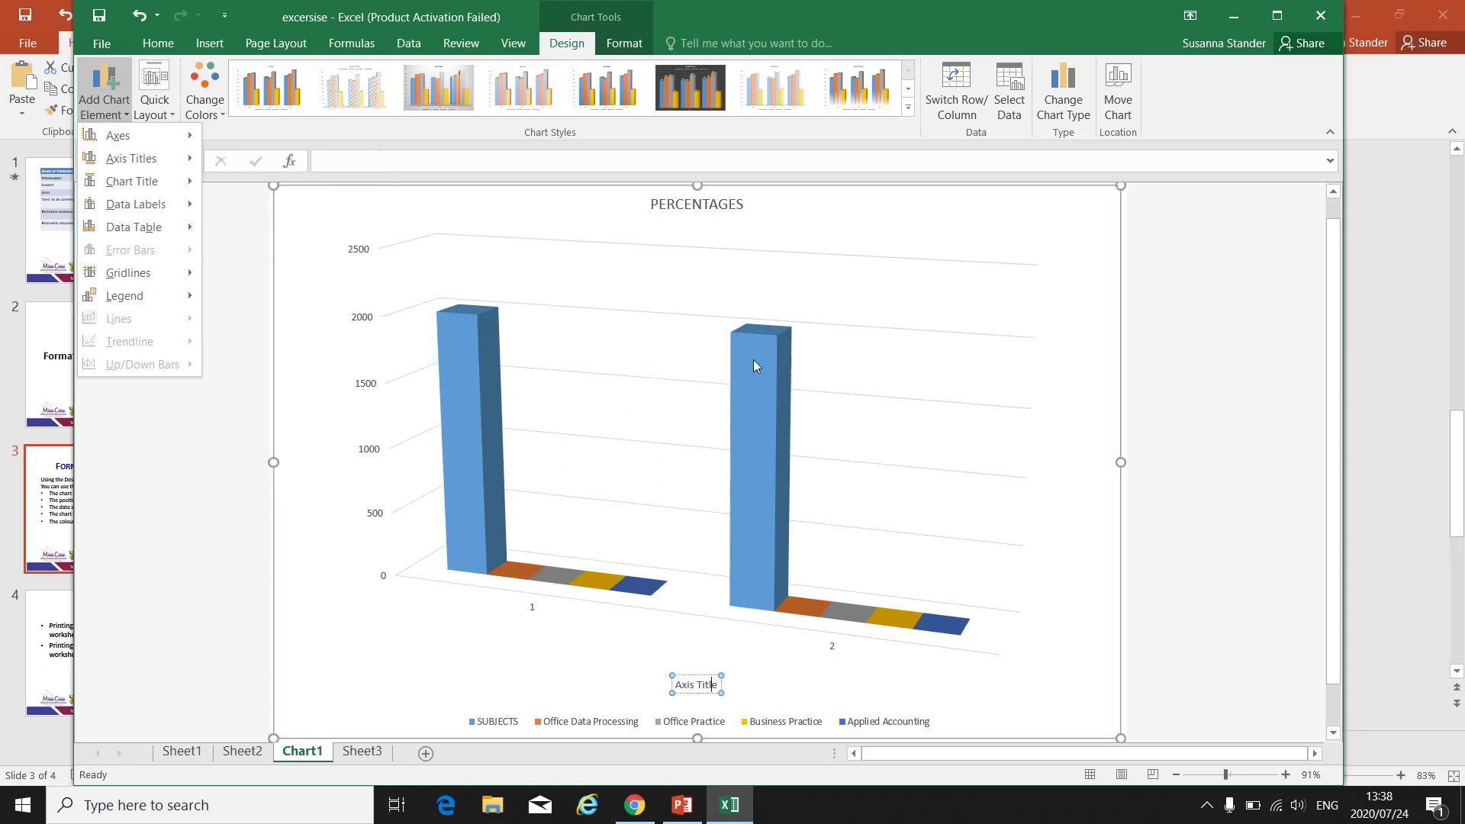
left_click(946, 241)
left_click(683, 805)
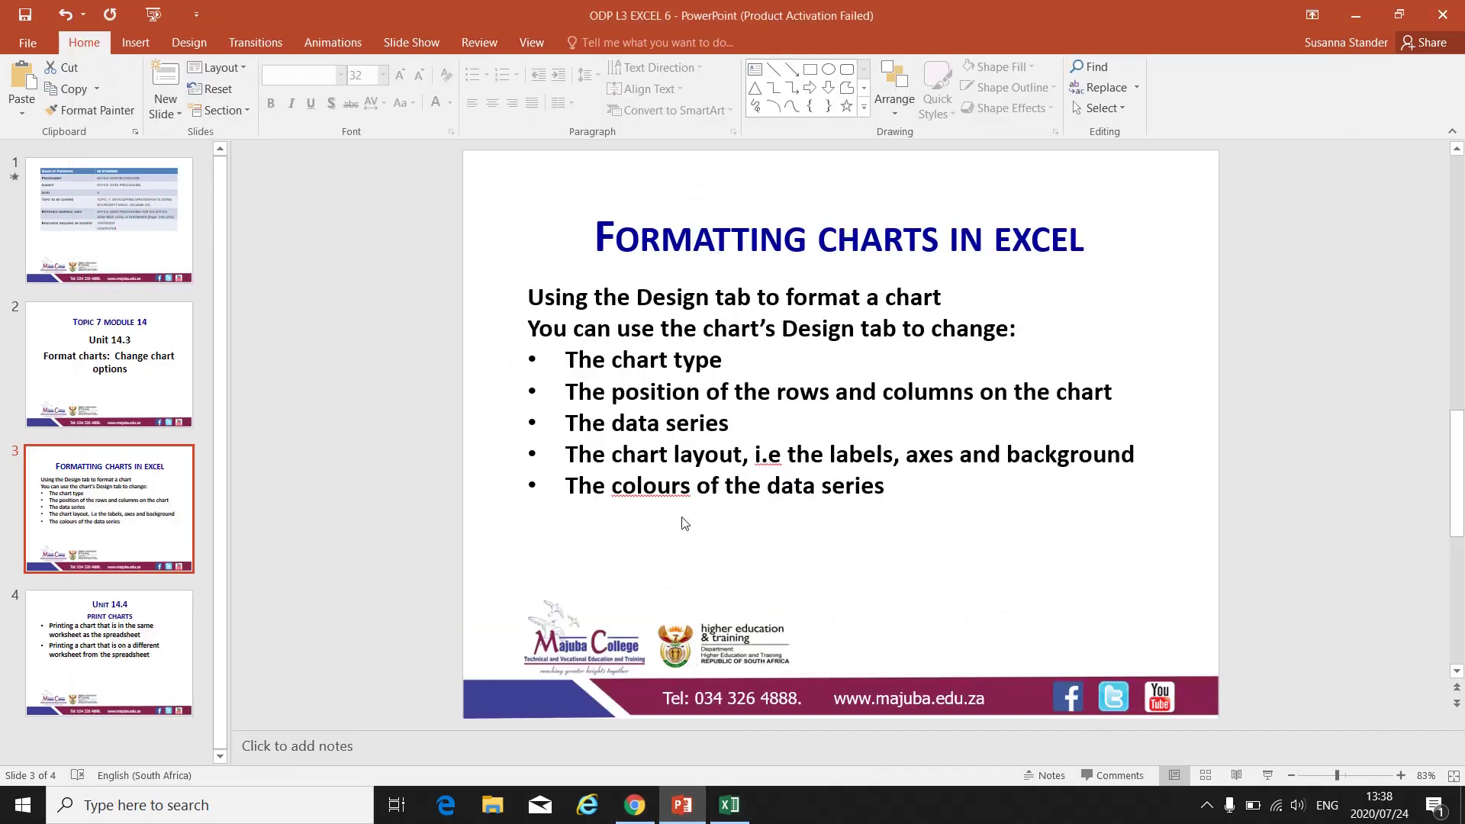
left_click(729, 805)
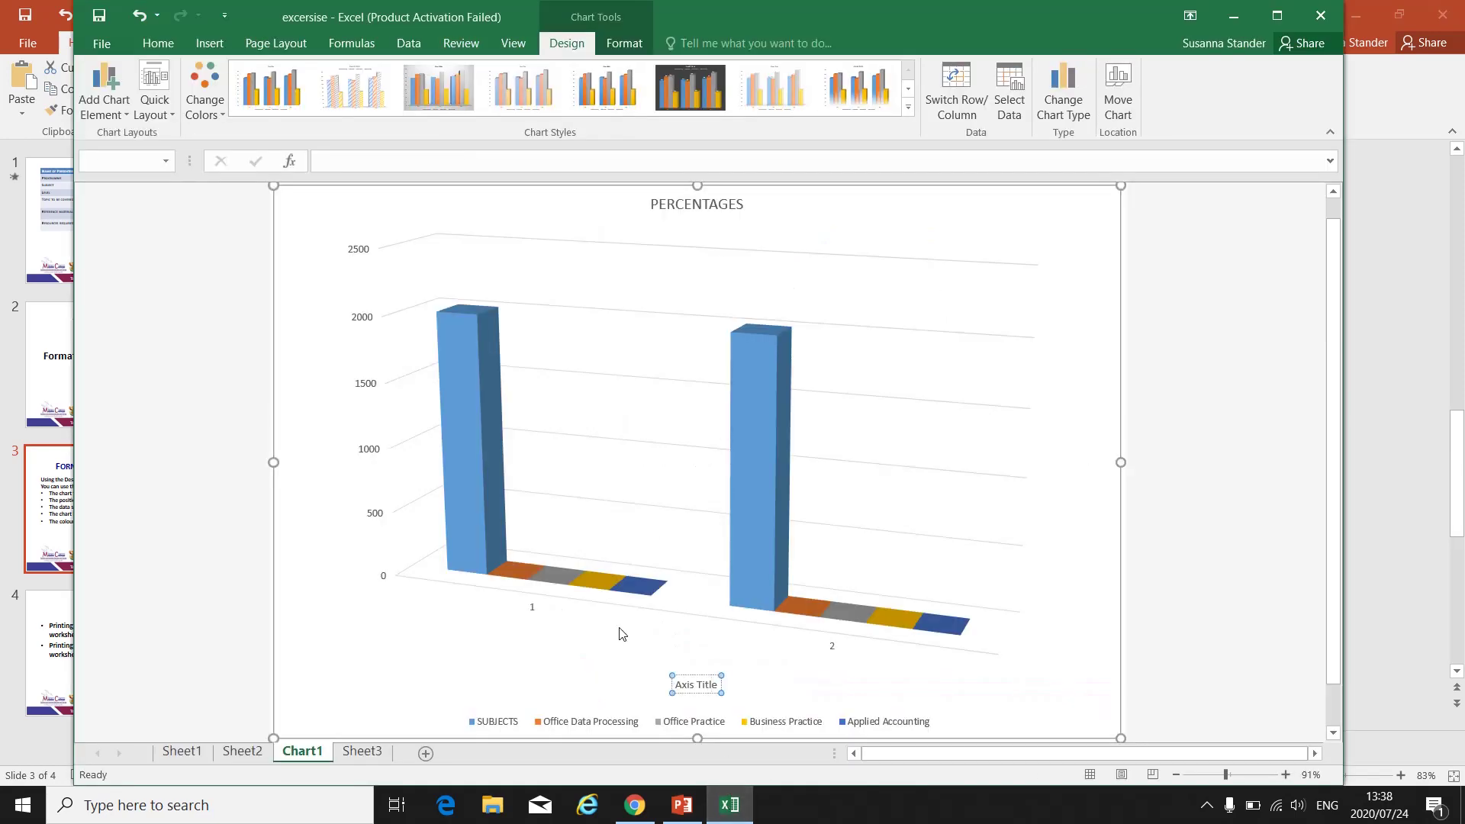
Step: Select the SUBJECTS series and apply the blue-and-grey colour palette from Change Colors
left_click(478, 475)
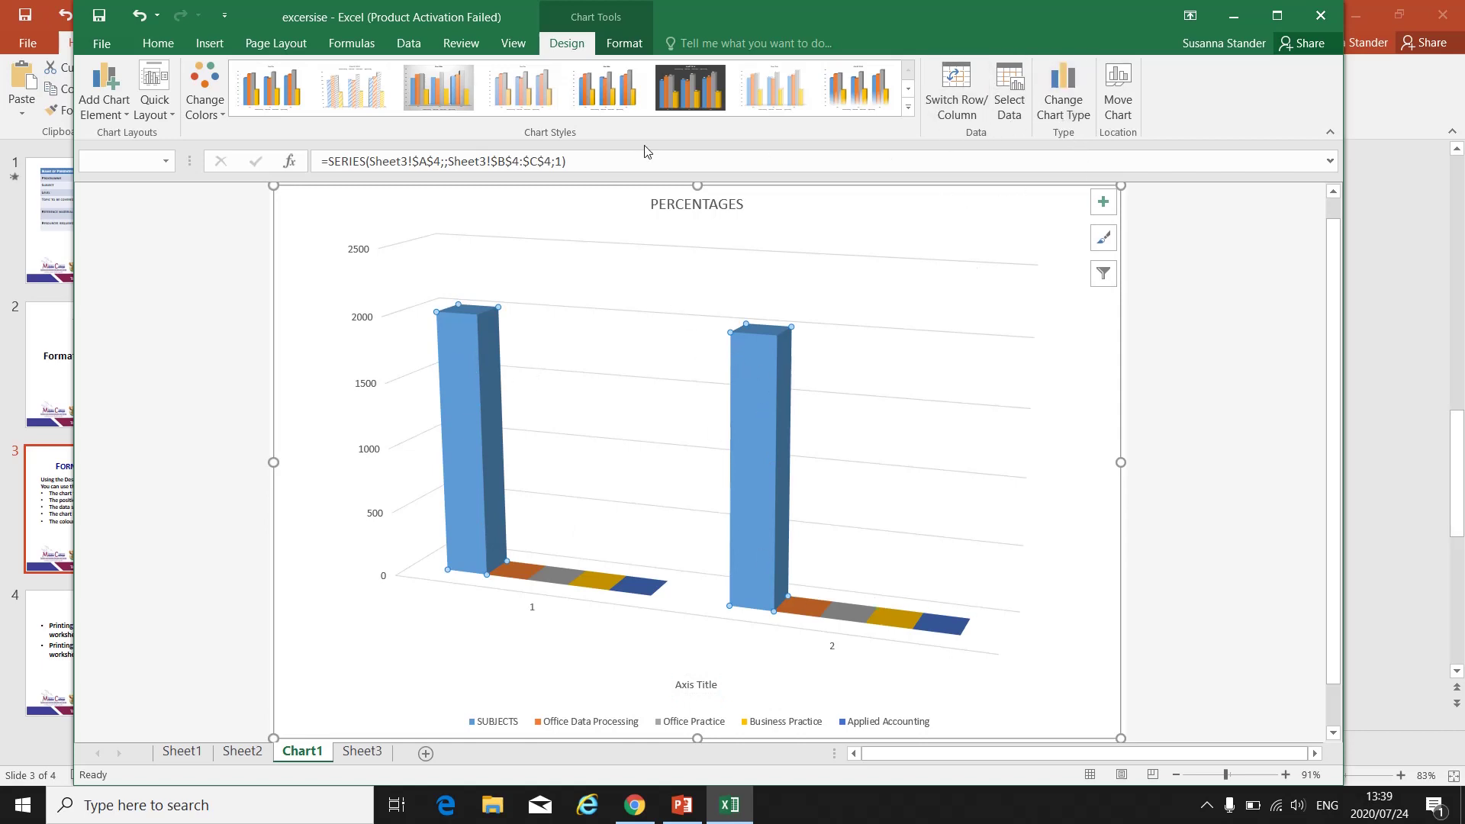
left_click(224, 116)
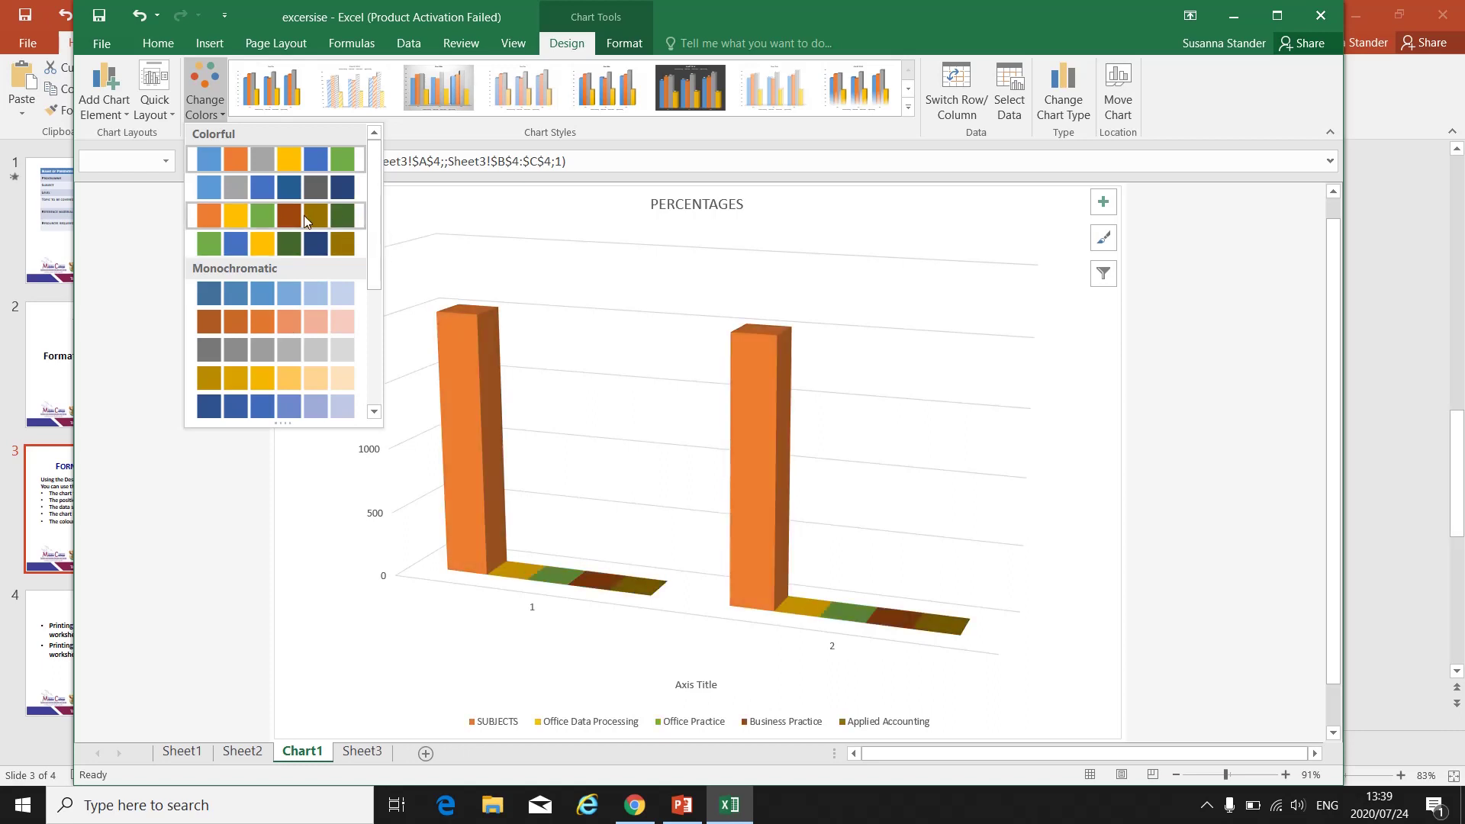
left_click(272, 186)
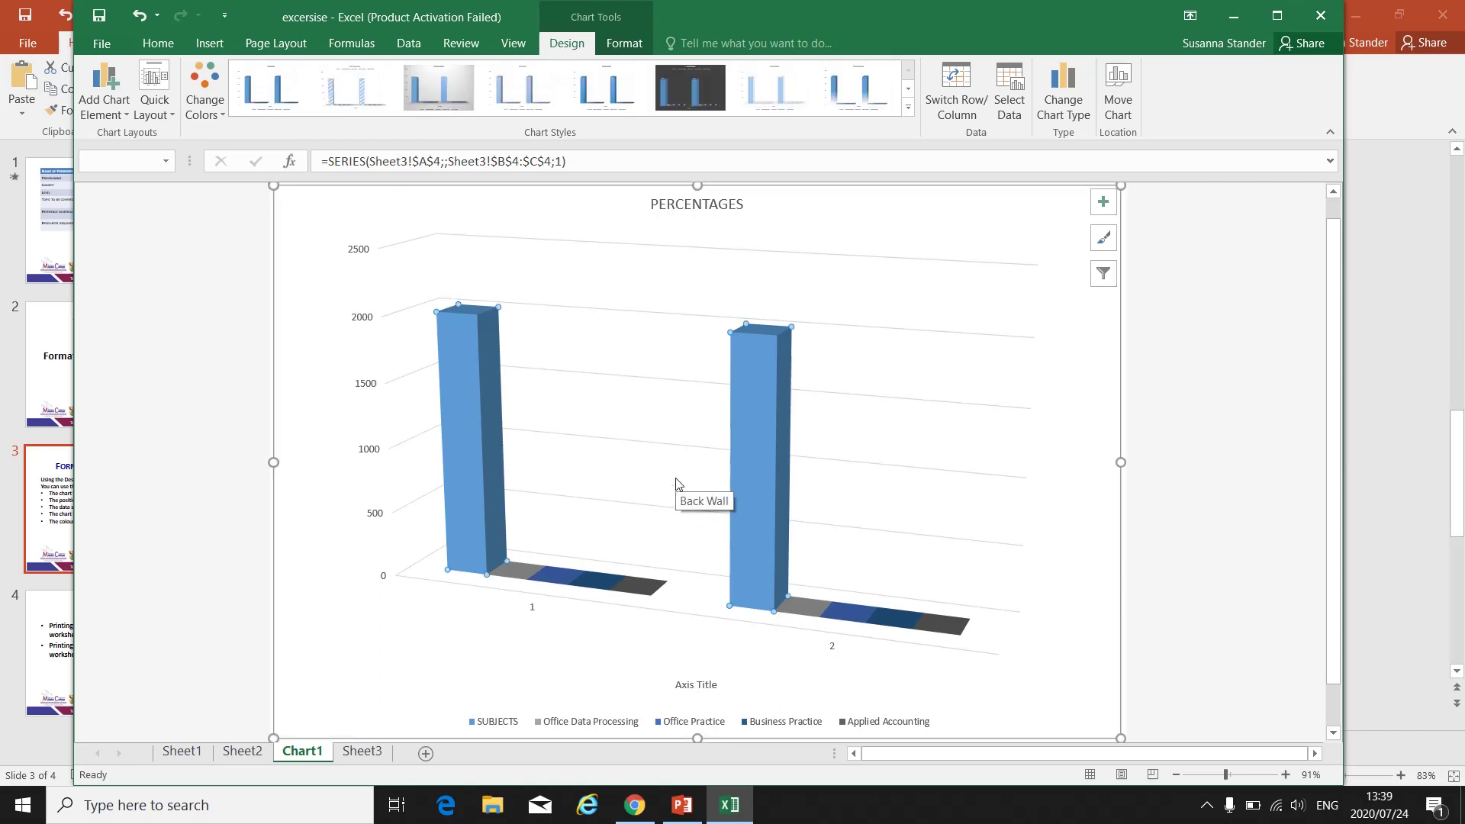
Step: Apply a new chart style from the gallery, giving a bold title and darker floor
left_click(909, 108)
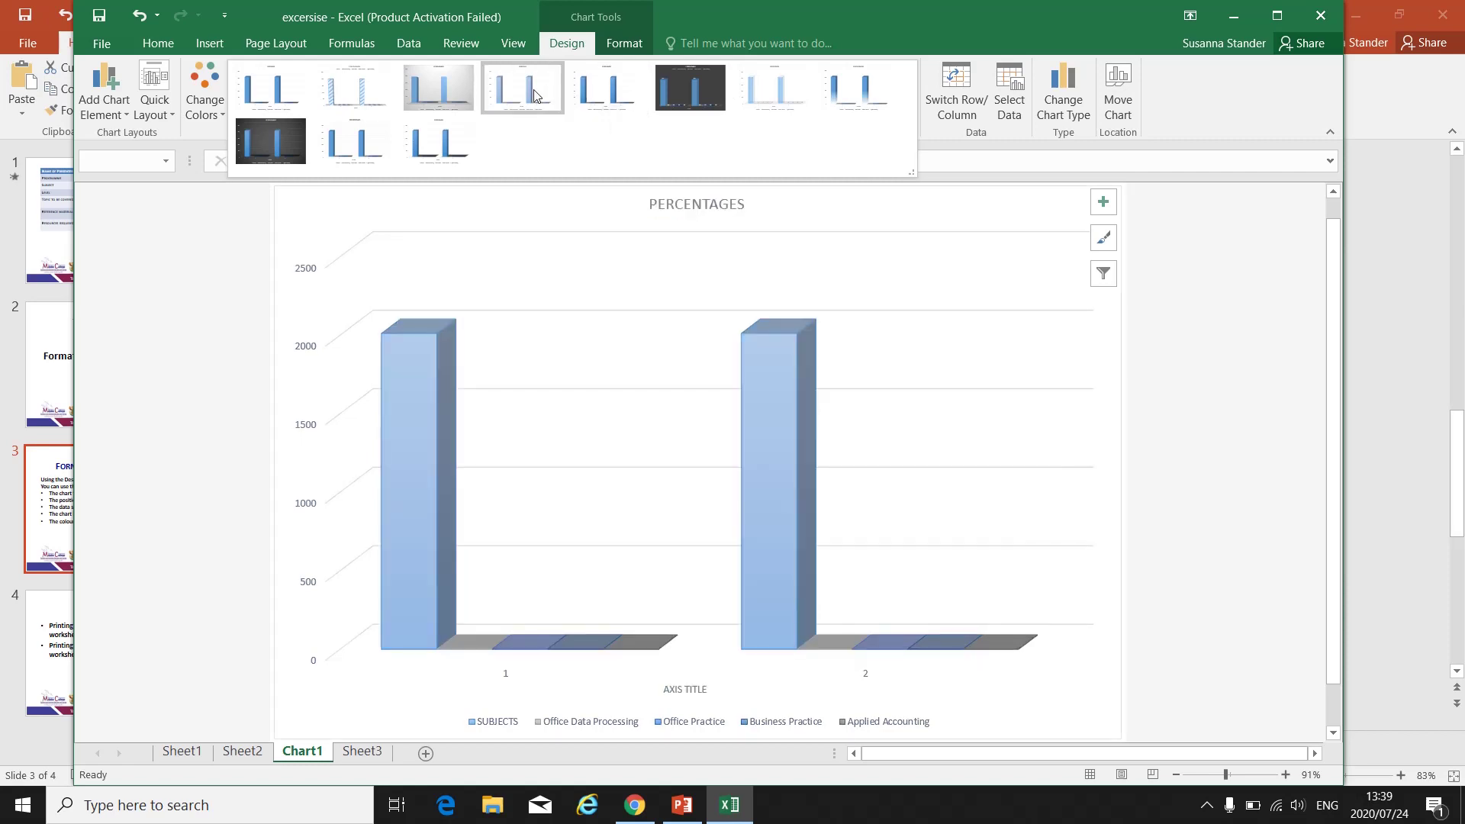
left_click(438, 159)
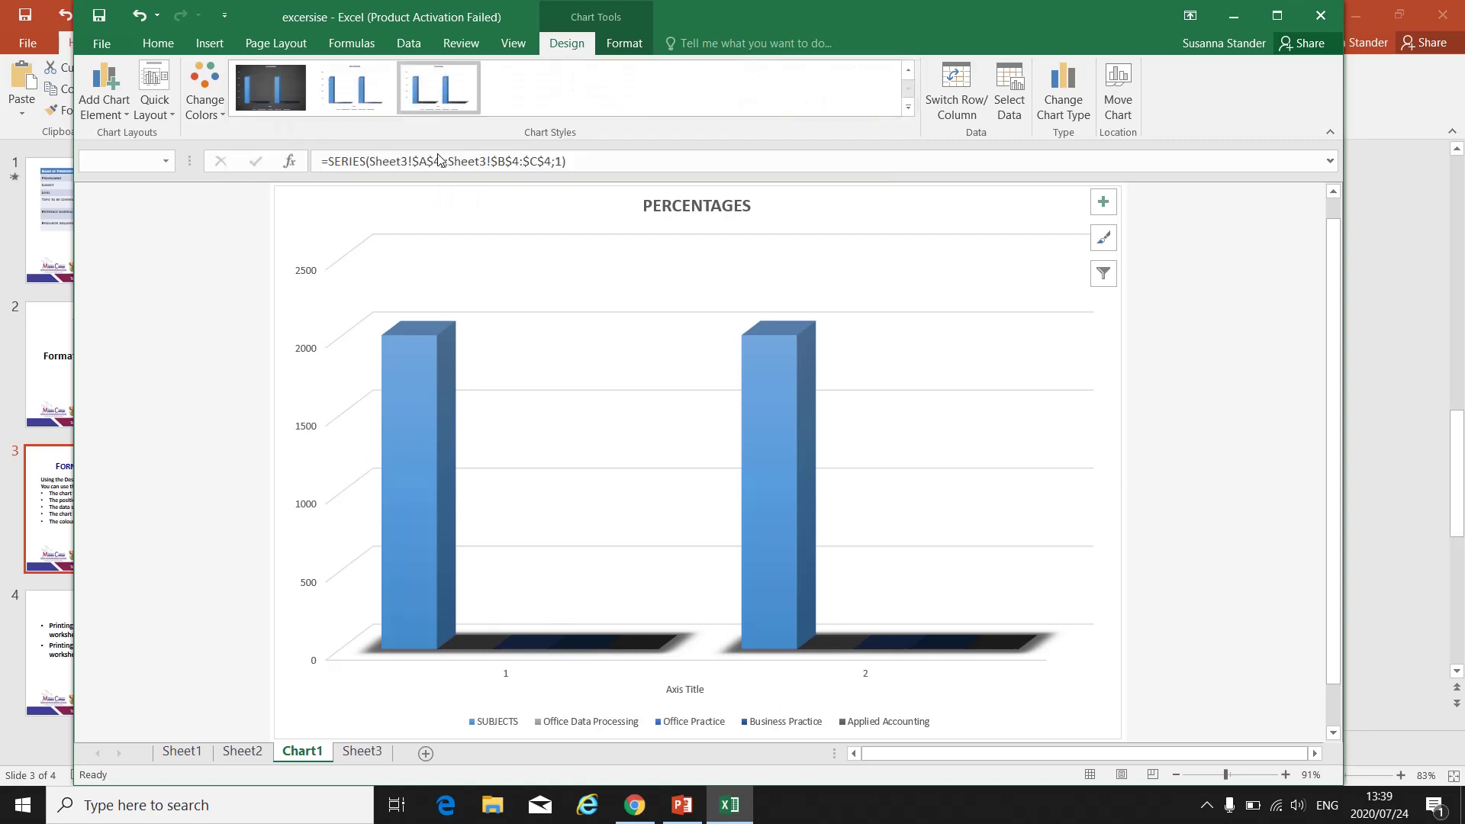
scroll(684, 441, "down", 1)
scroll(684, 440, "down", 1)
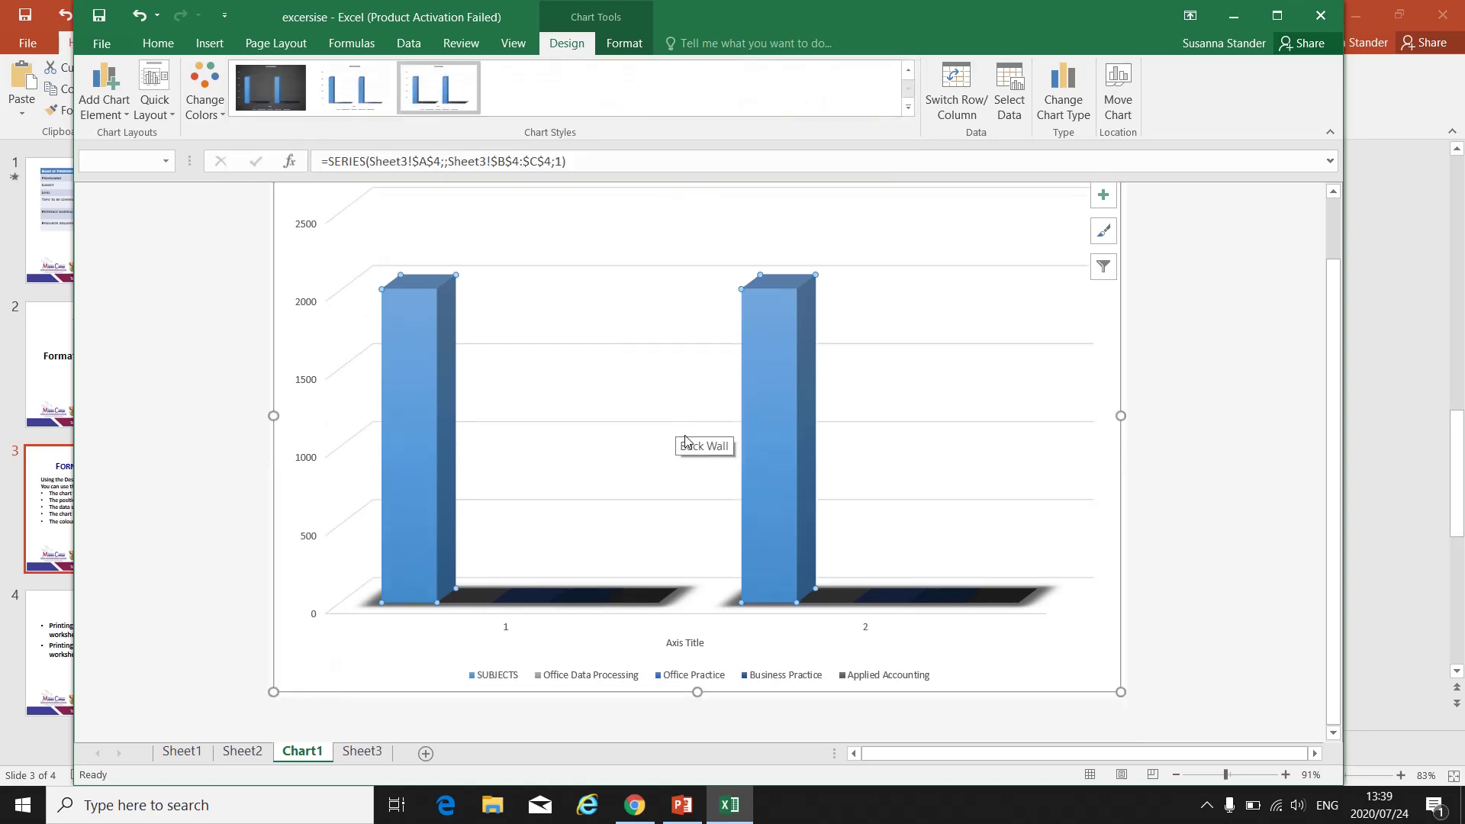
scroll(684, 440, "up", 2)
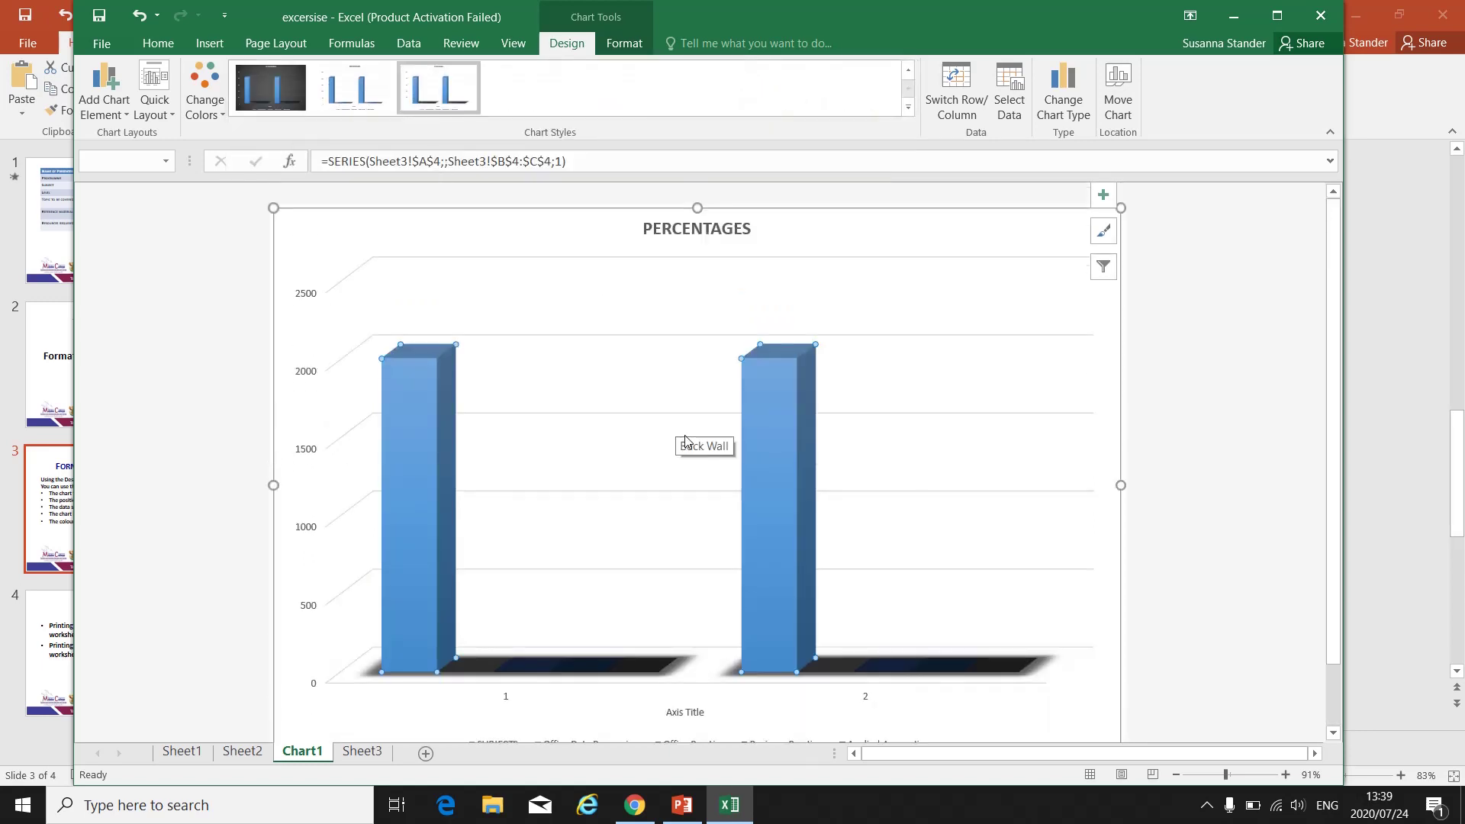
Step: Advance the PowerPoint lesson to slide 4, 'Unit 14.4 Print charts', then return to the Excel chart
left_click(682, 804)
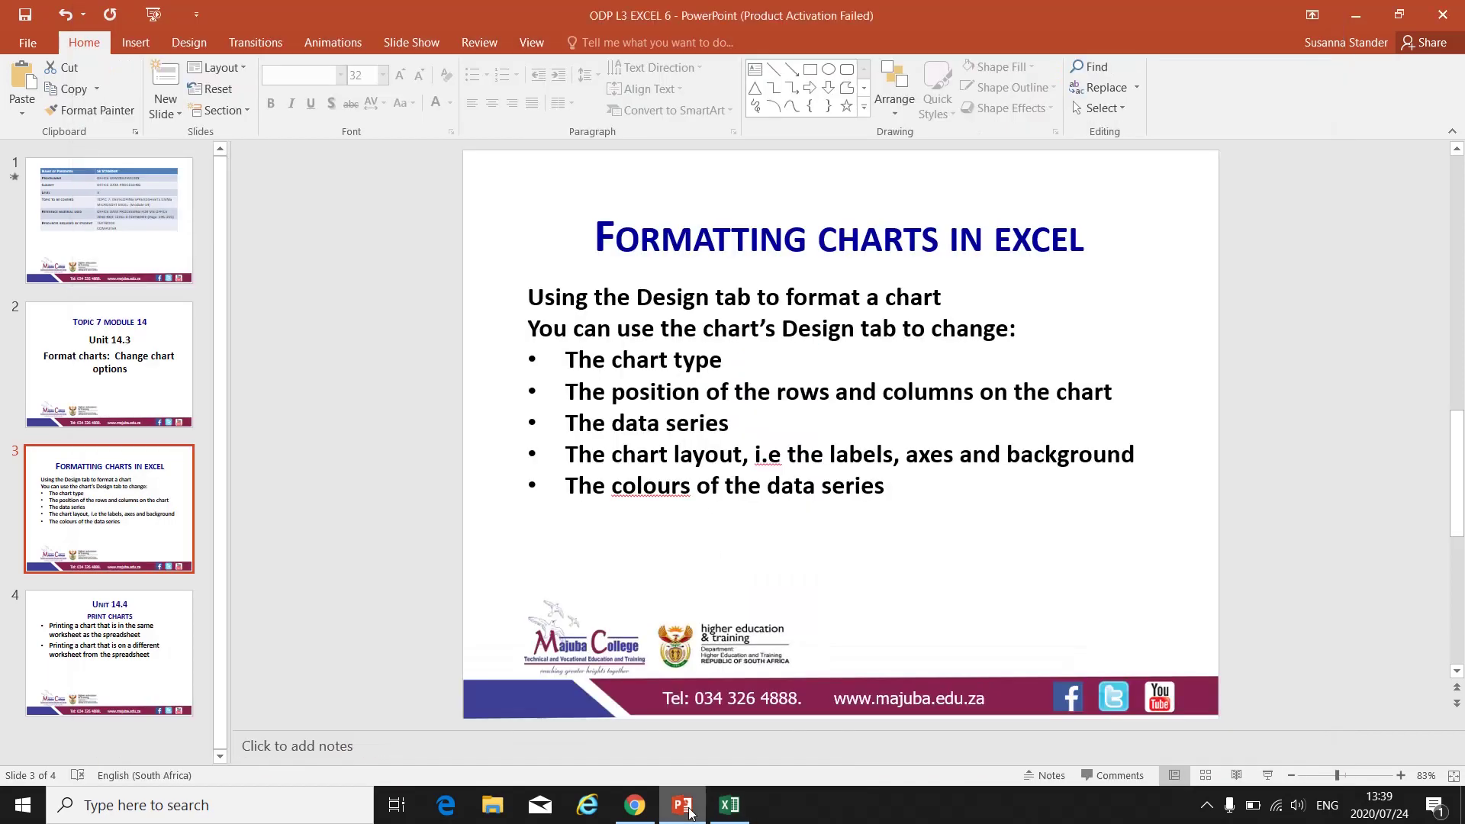
left_click(126, 656)
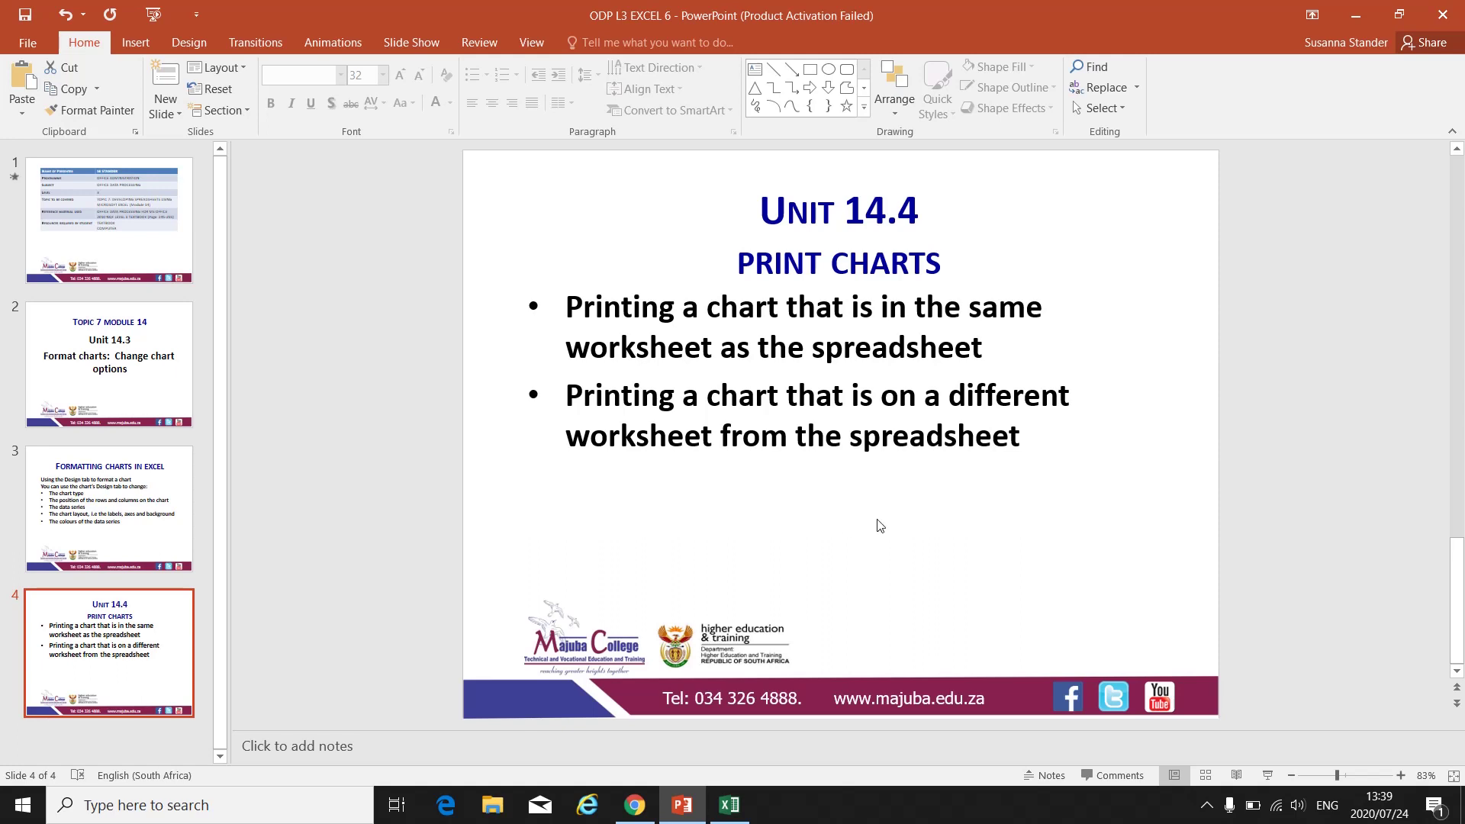
left_click(728, 804)
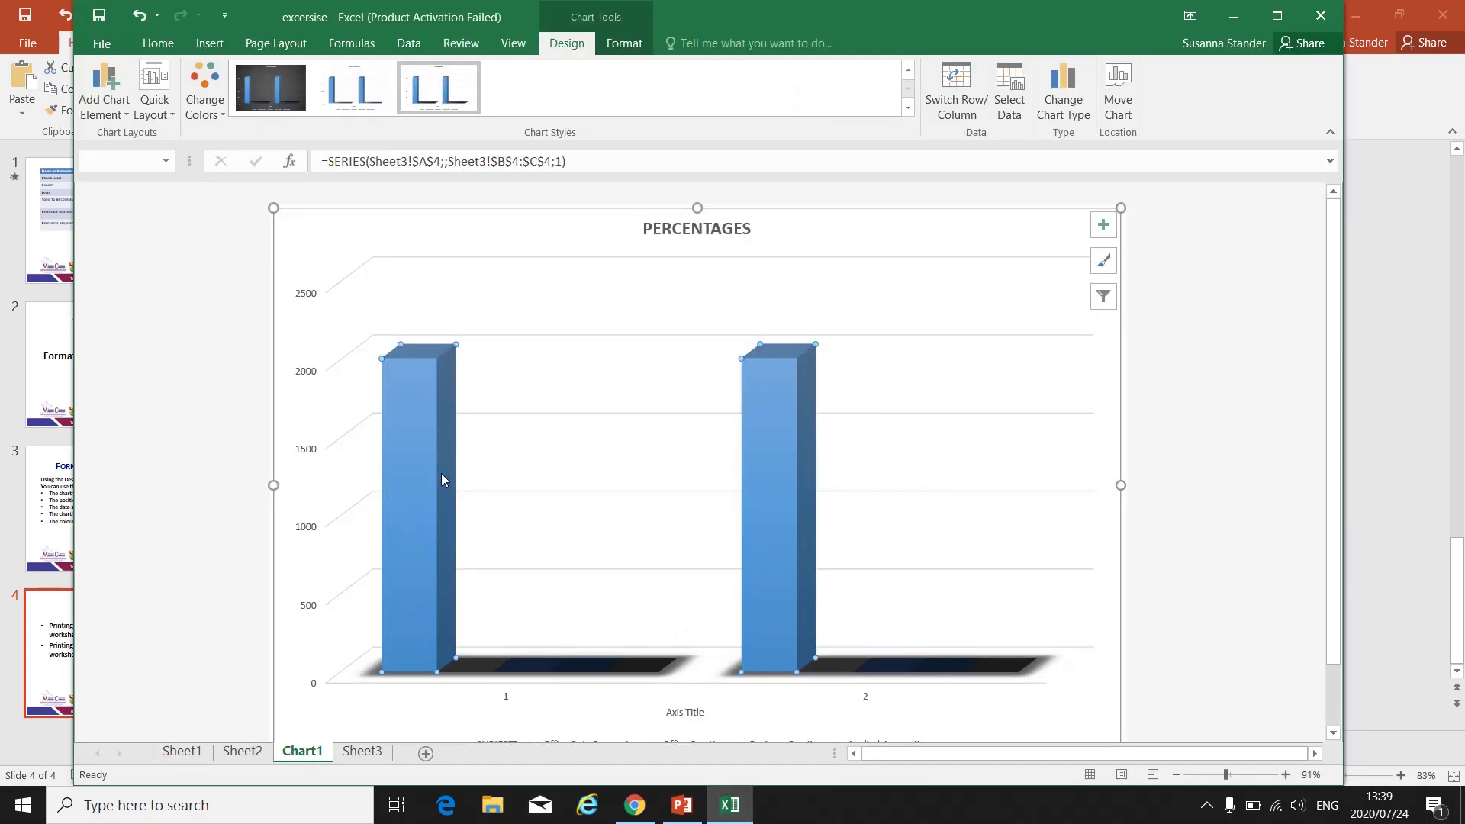
Step: Preview printing Sheet3 with its data and line chart, then close the preview
left_click(361, 751)
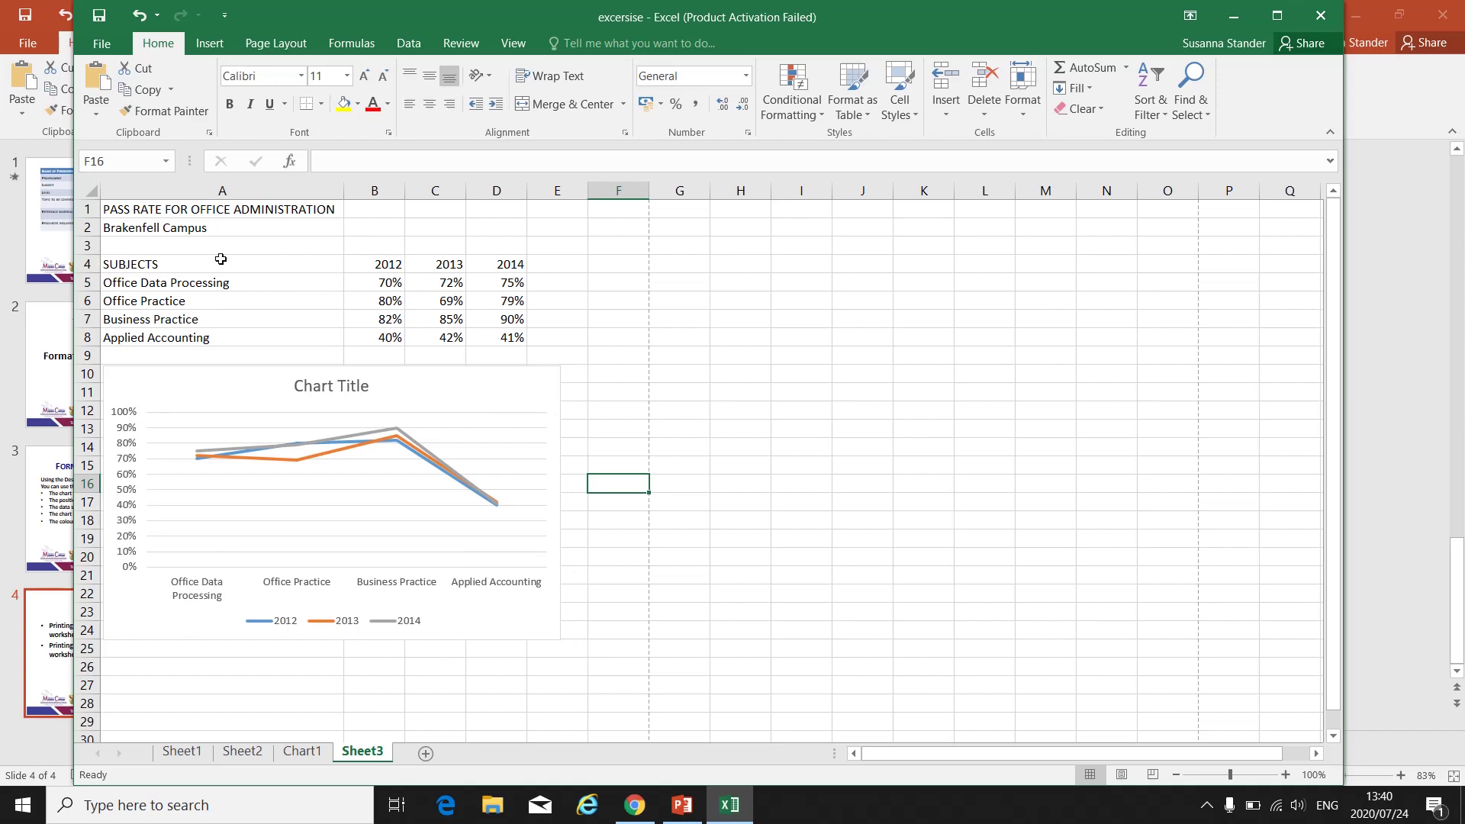
left_click(101, 44)
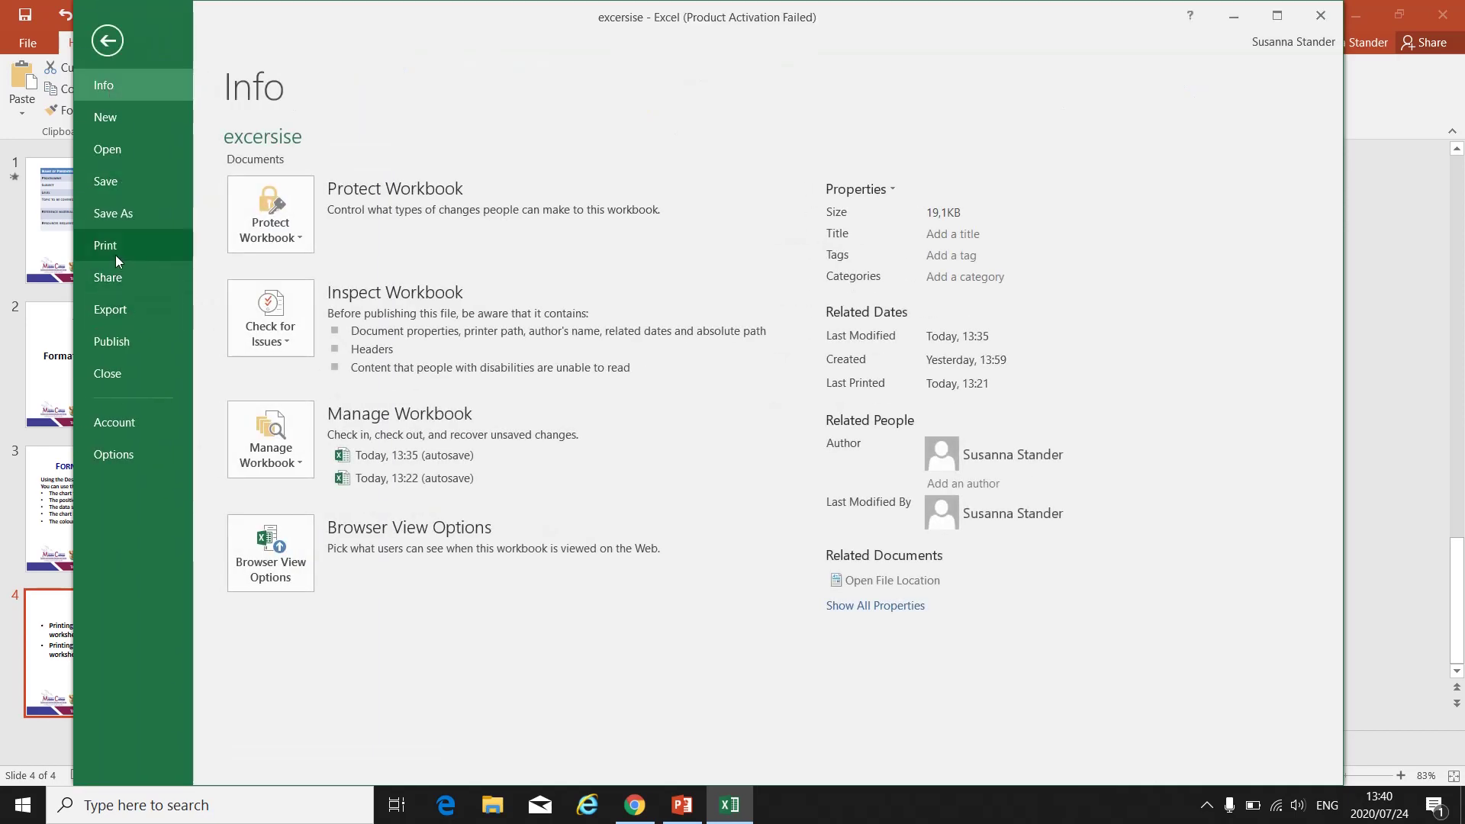
left_click(116, 253)
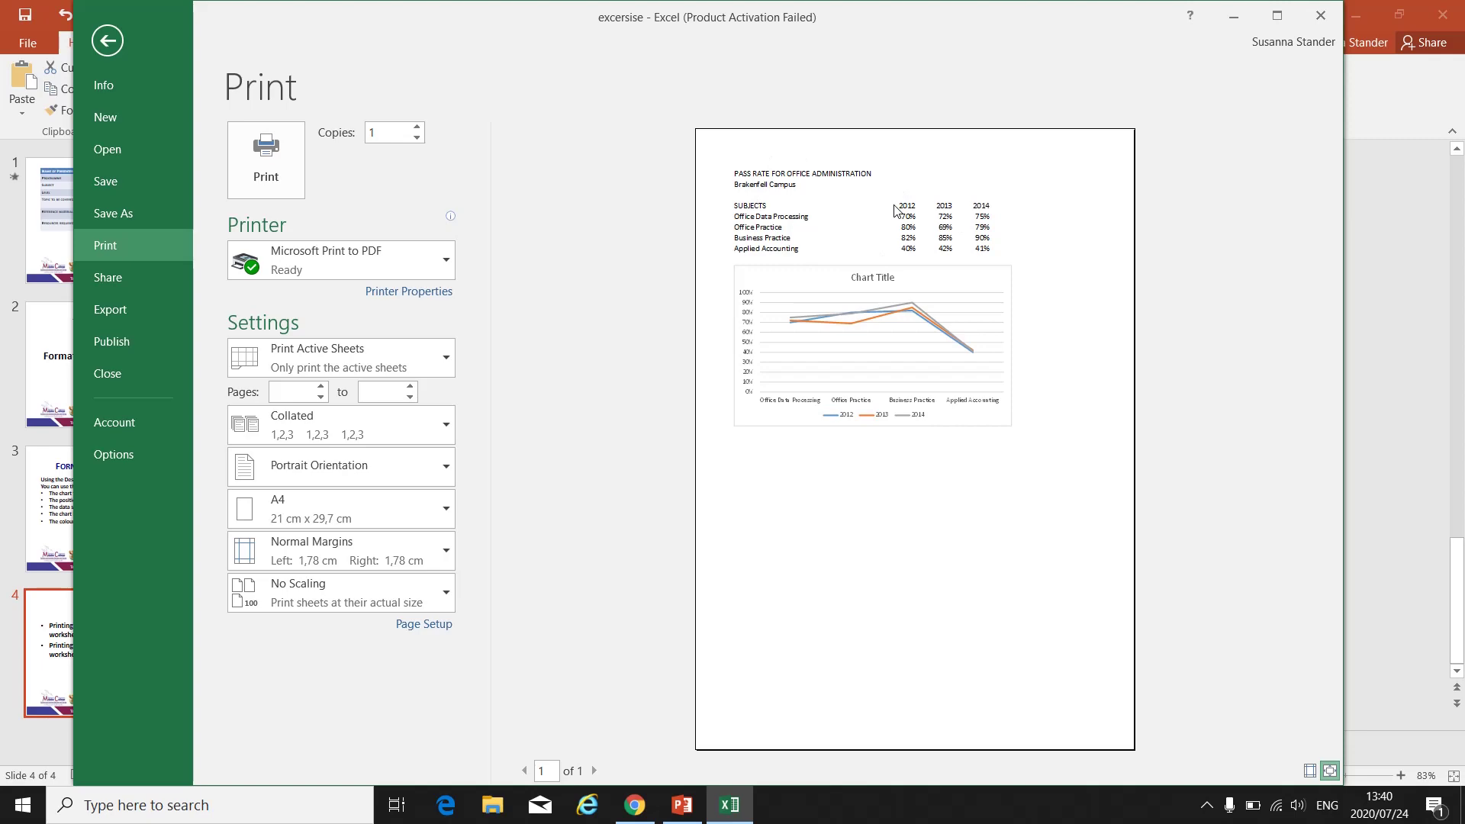
left_click(107, 41)
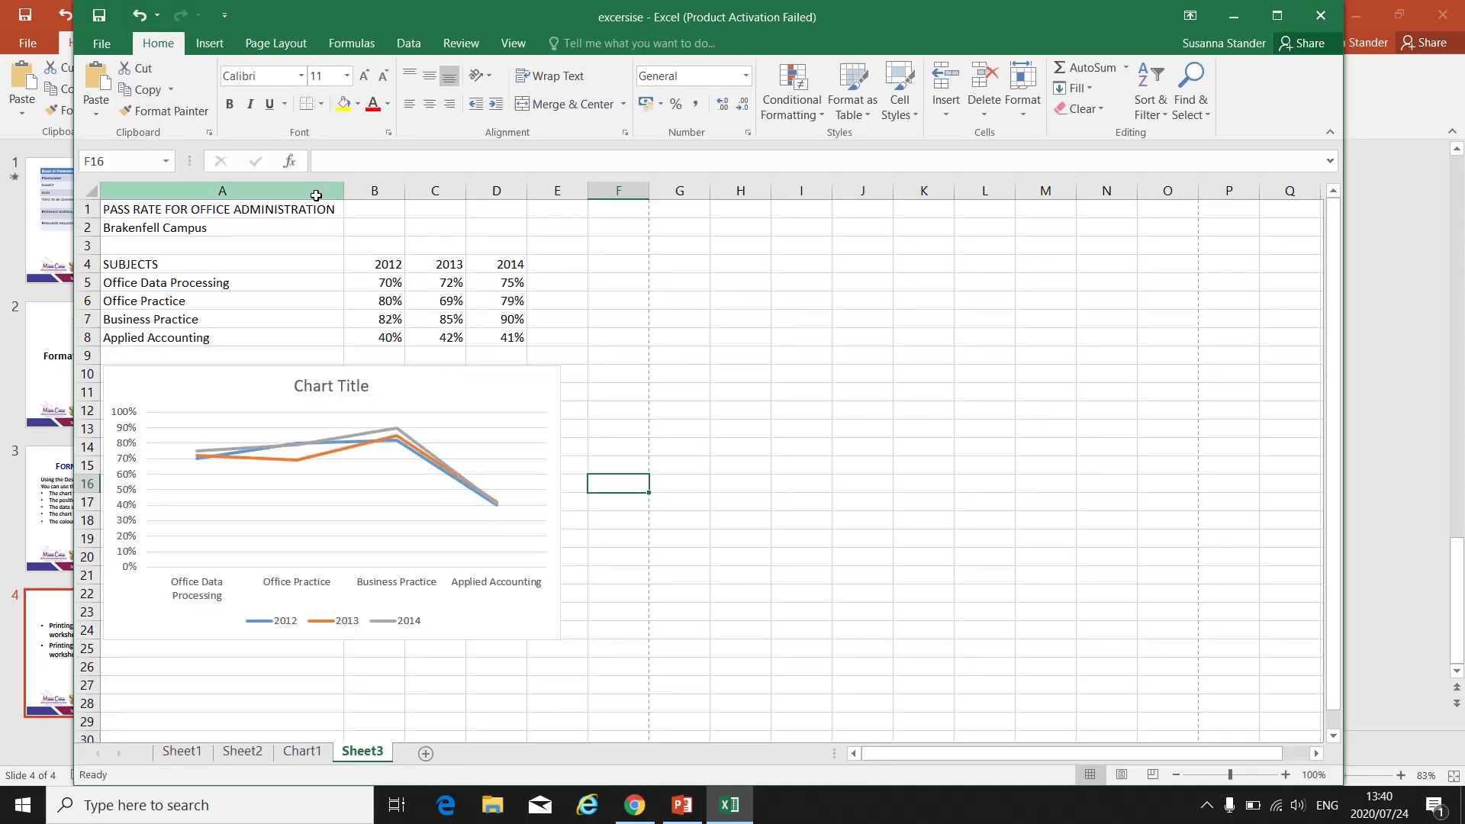
Step: Preview printing only Sheet3's selected line chart, landscape on A4
left_click(497, 366)
left_click(102, 44)
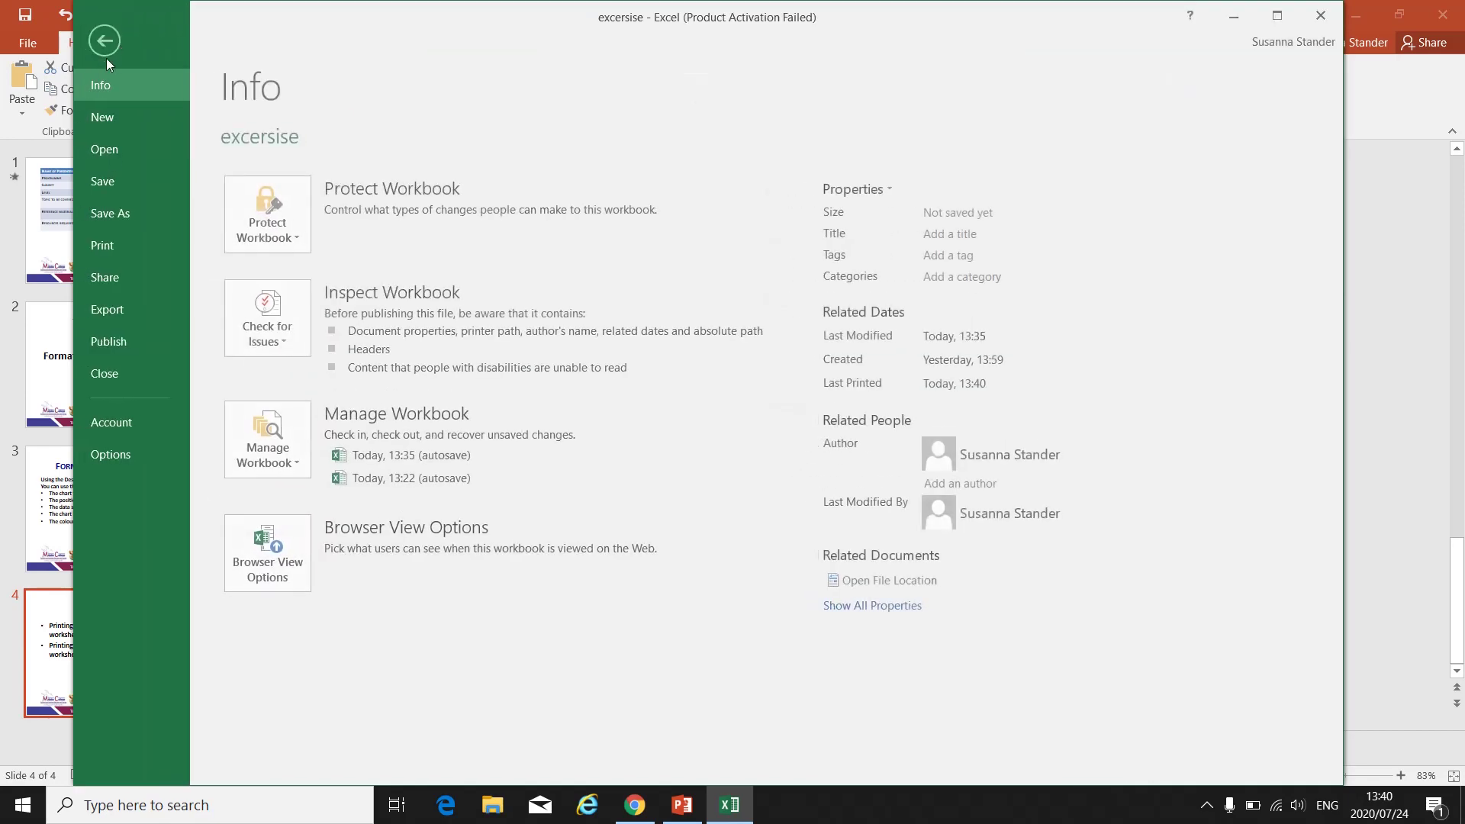
left_click(117, 244)
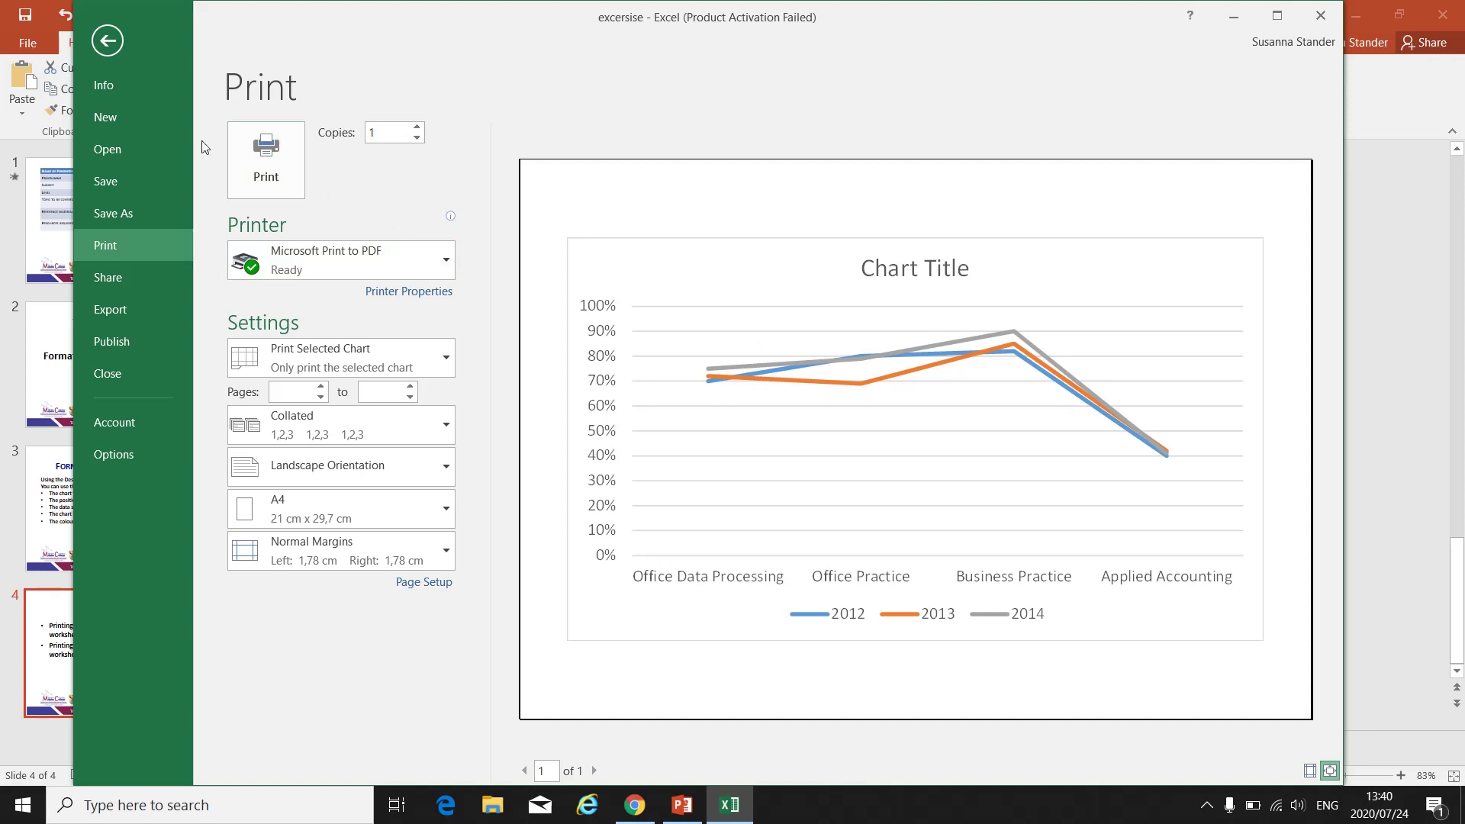
Step: Preview the Chart1 PERCENTAGES sheet printed landscape on A4, then return to PowerPoint slide 4
left_click(93, 38)
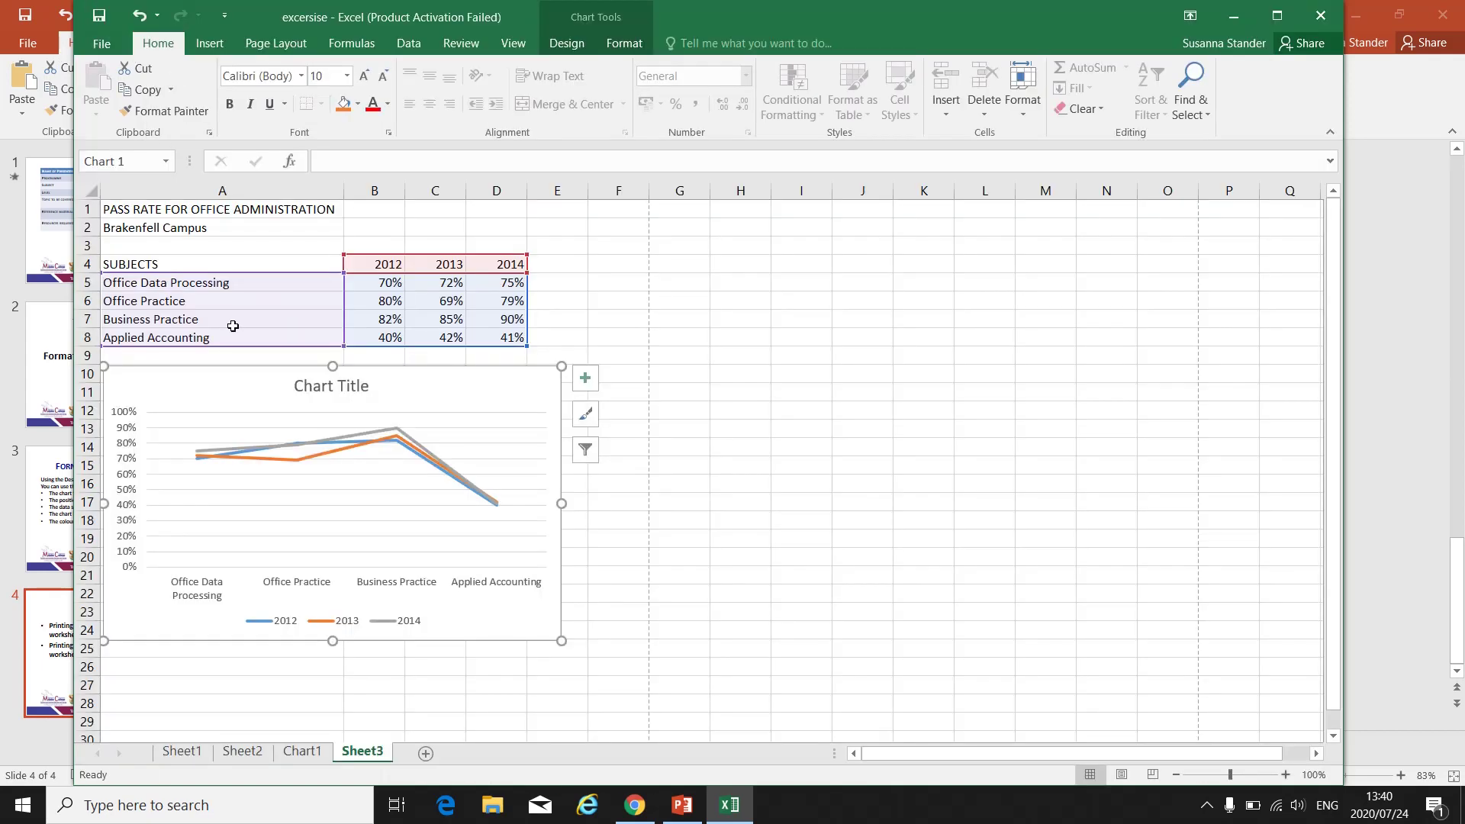
left_click(300, 752)
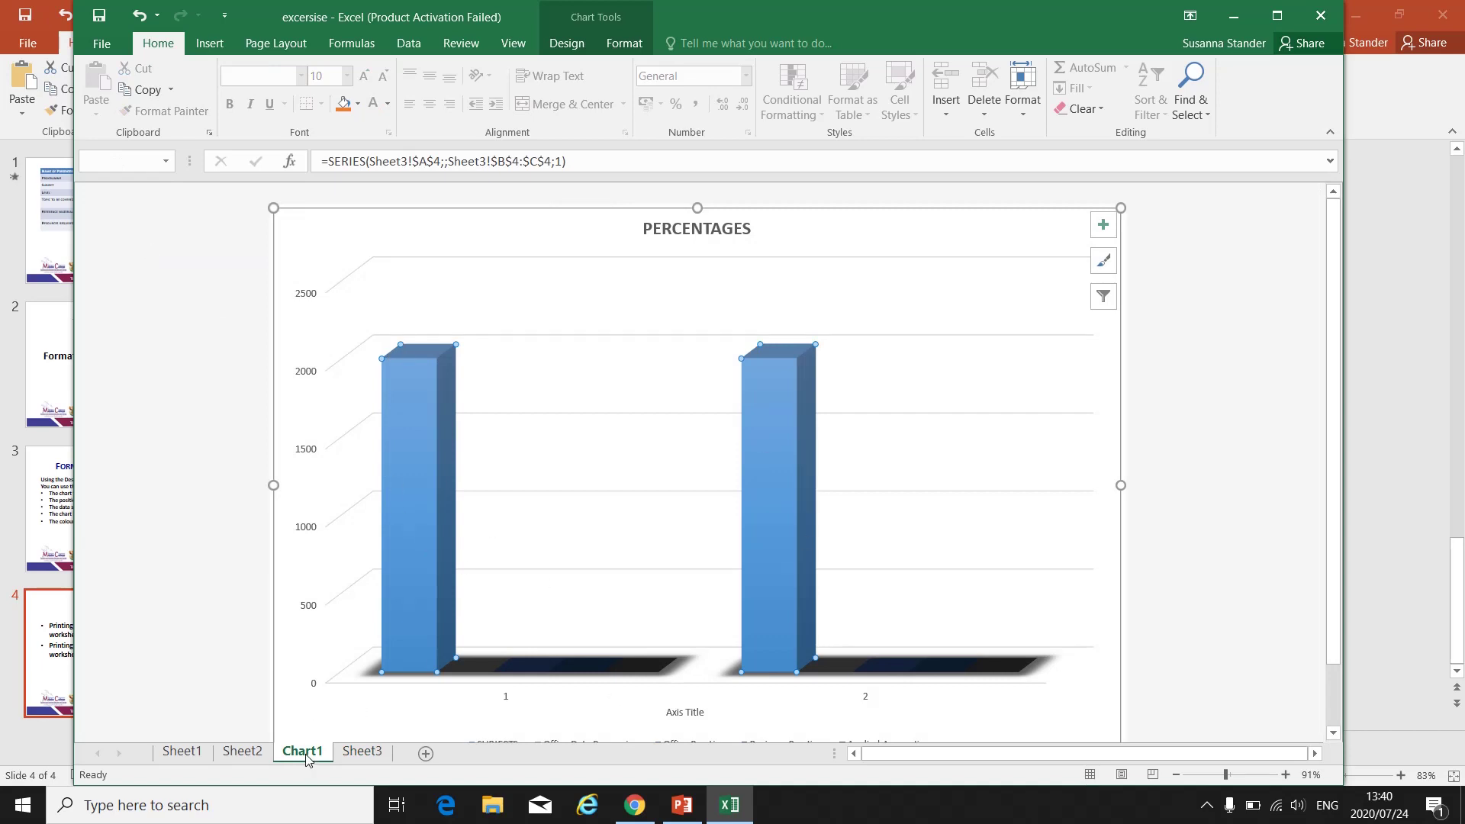
left_click(101, 44)
left_click(122, 250)
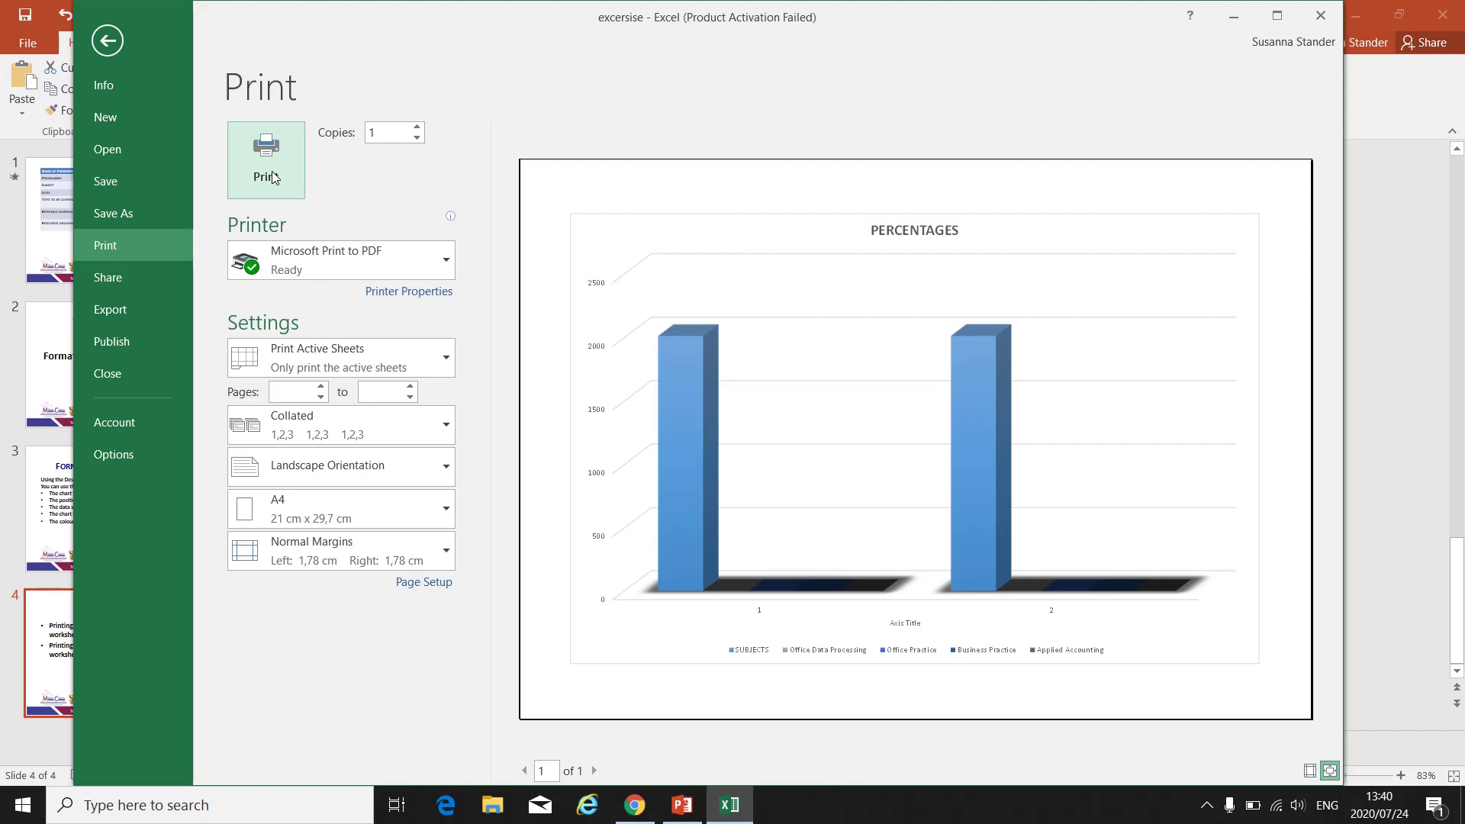
left_click(107, 40)
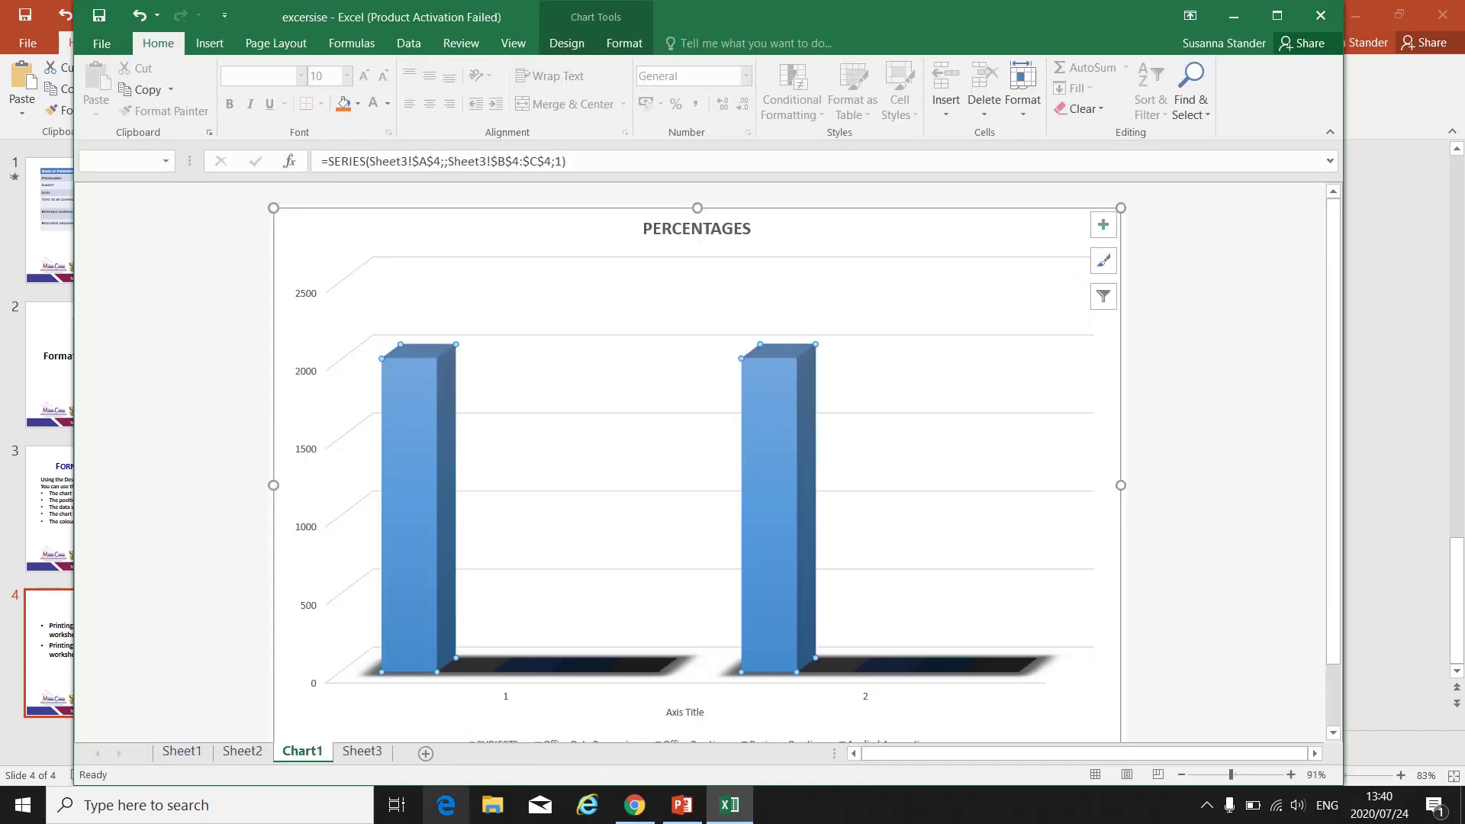
left_click(682, 805)
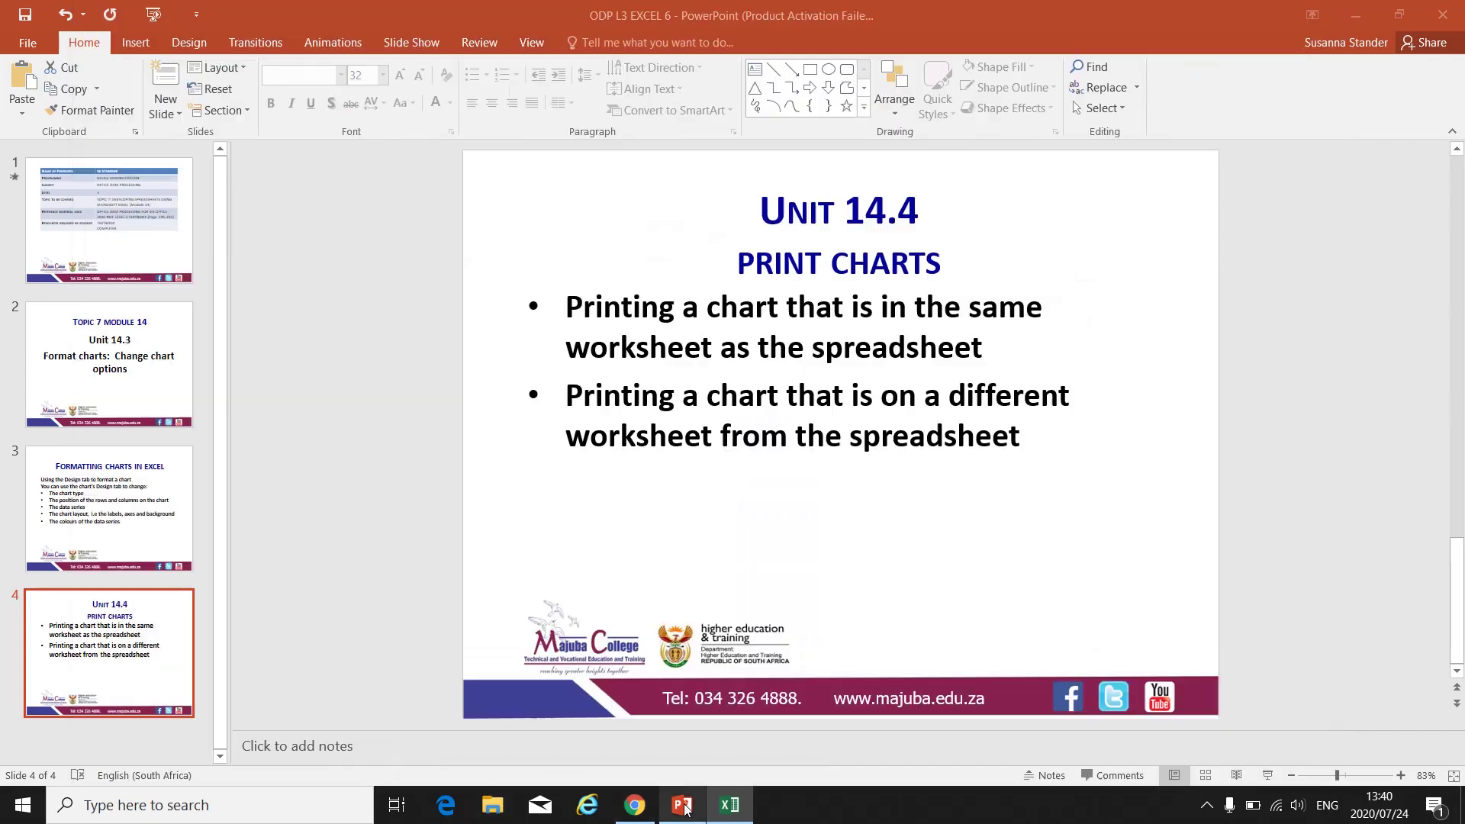
Step: Step back through slide 2, Unit 14.3, to slide 3, 'Formatting charts in Excel'
left_click(126, 390)
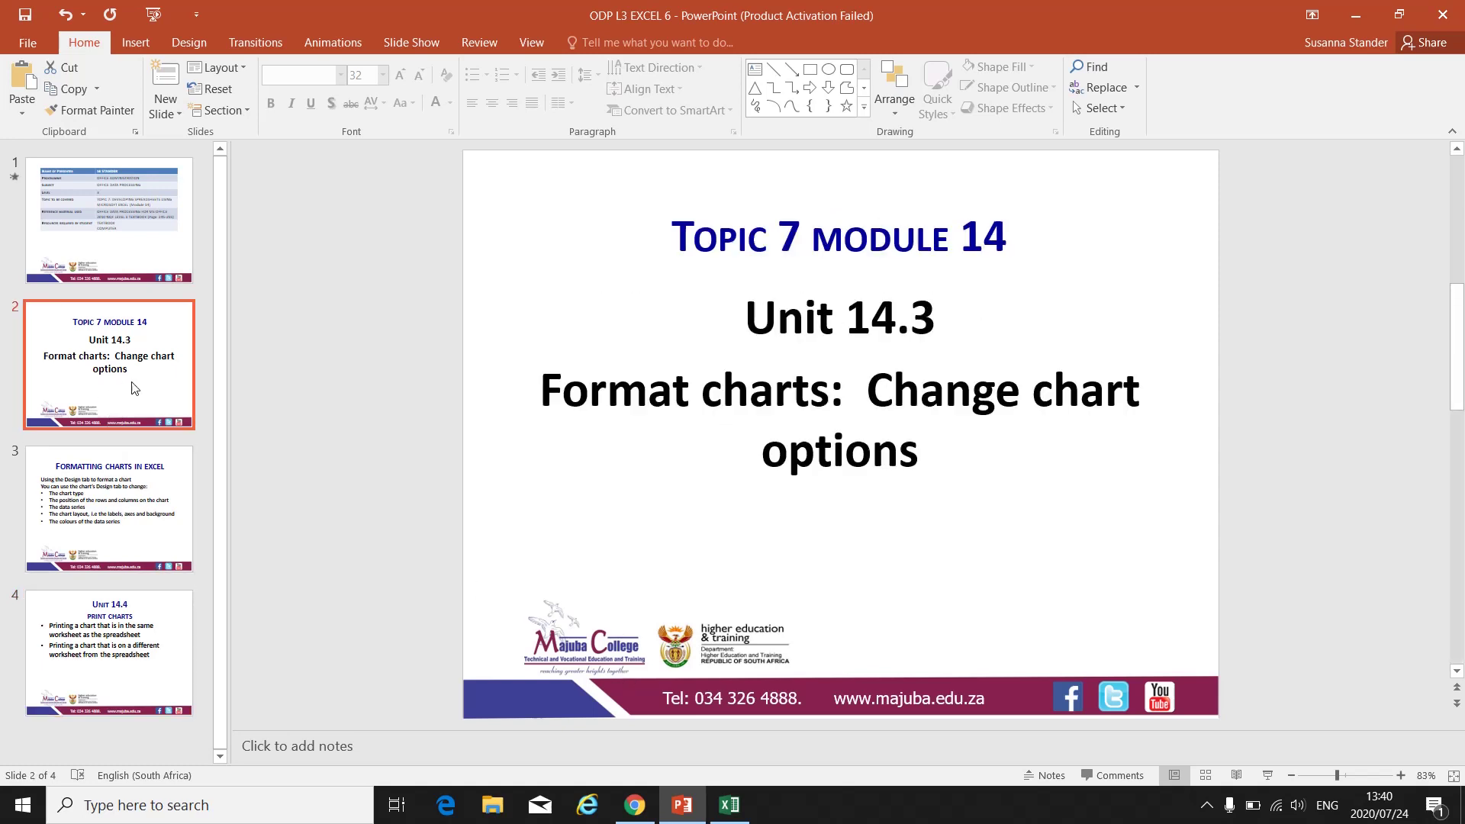
left_click(131, 477)
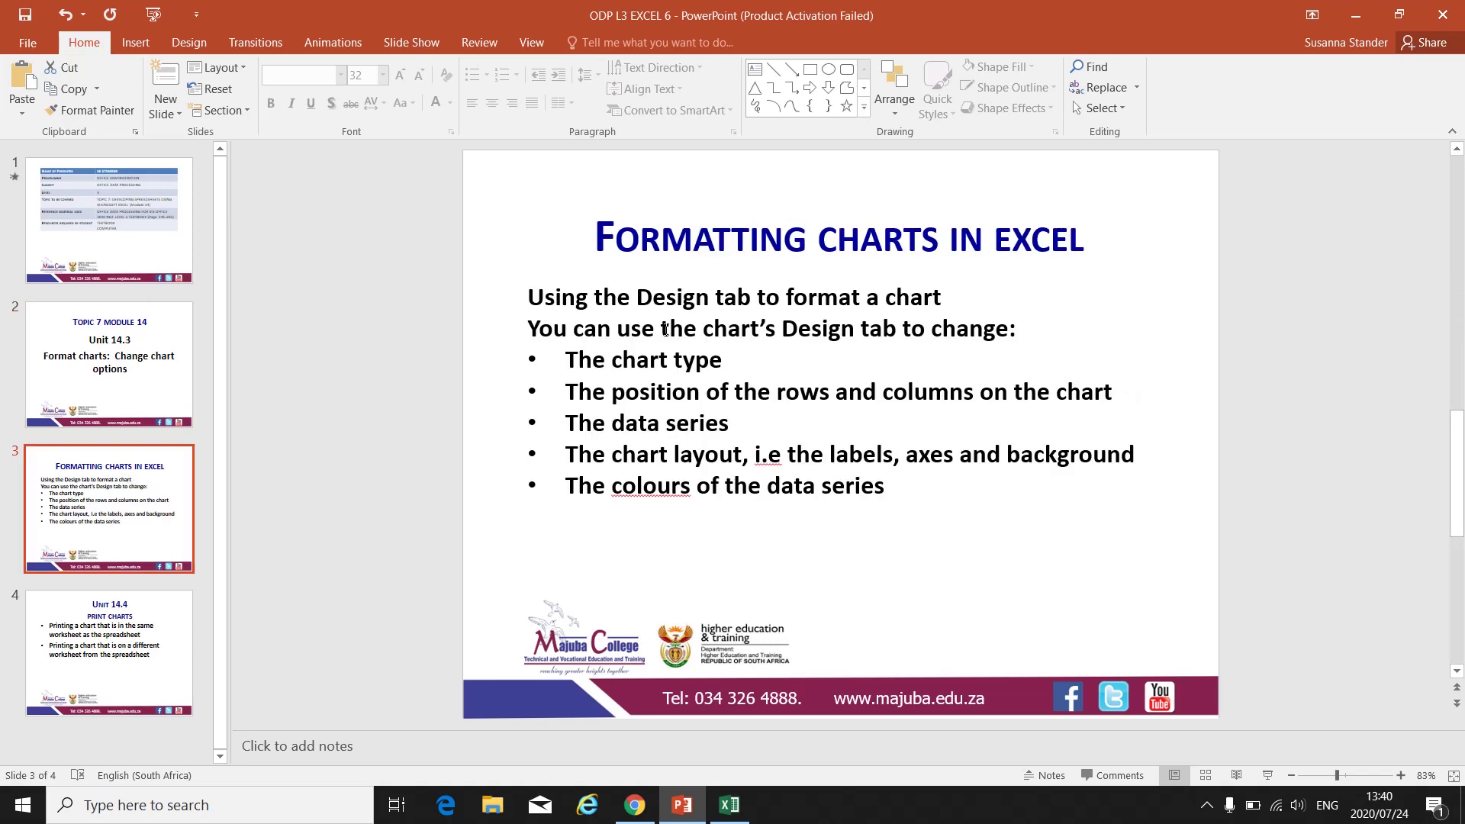
Step: Select the PERCENTAGES chart's back wall and compare the Chart Tools Design and Format tabs, ending on Format
left_click(729, 805)
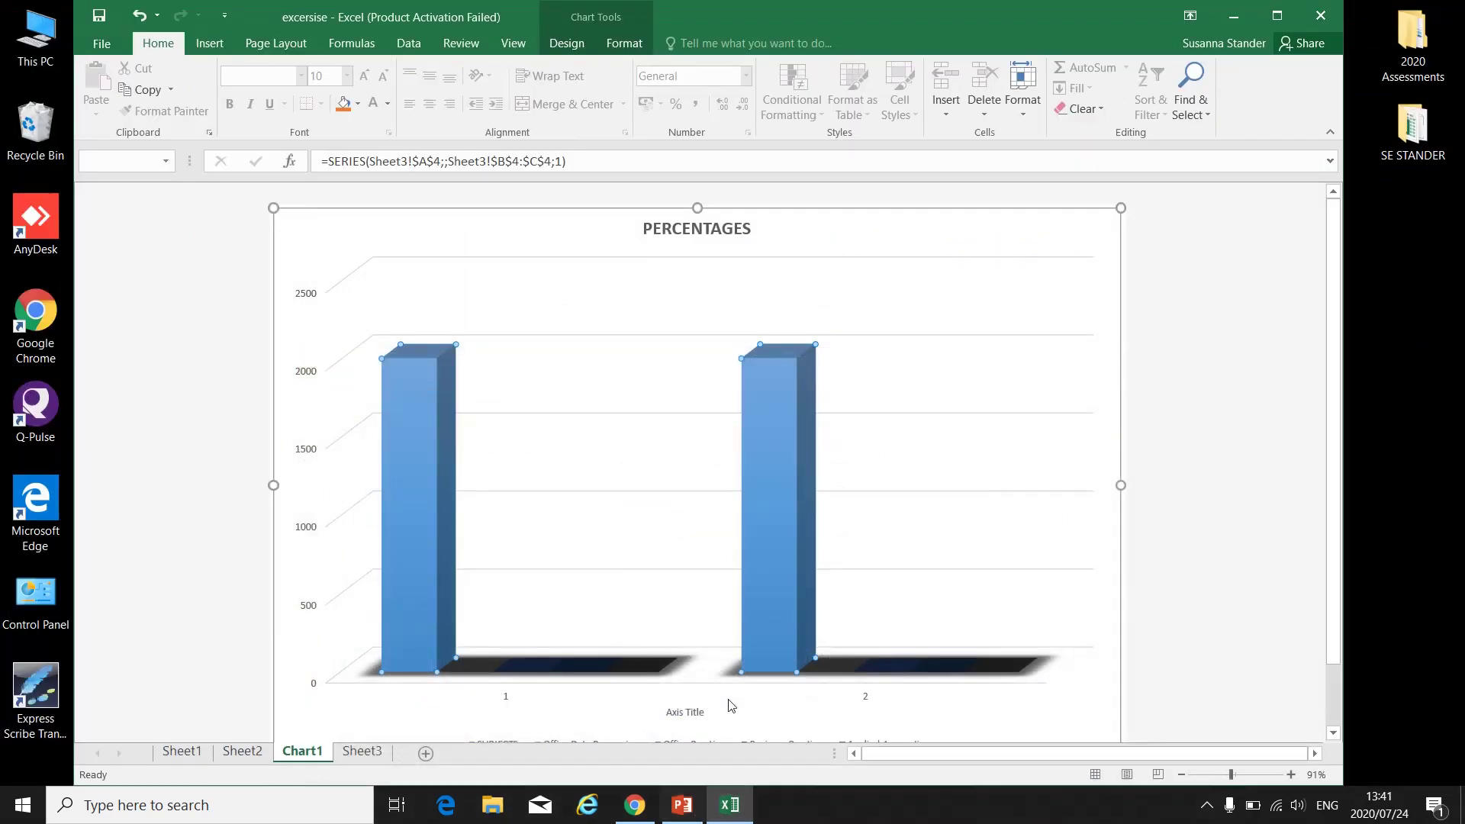
left_click(700, 533)
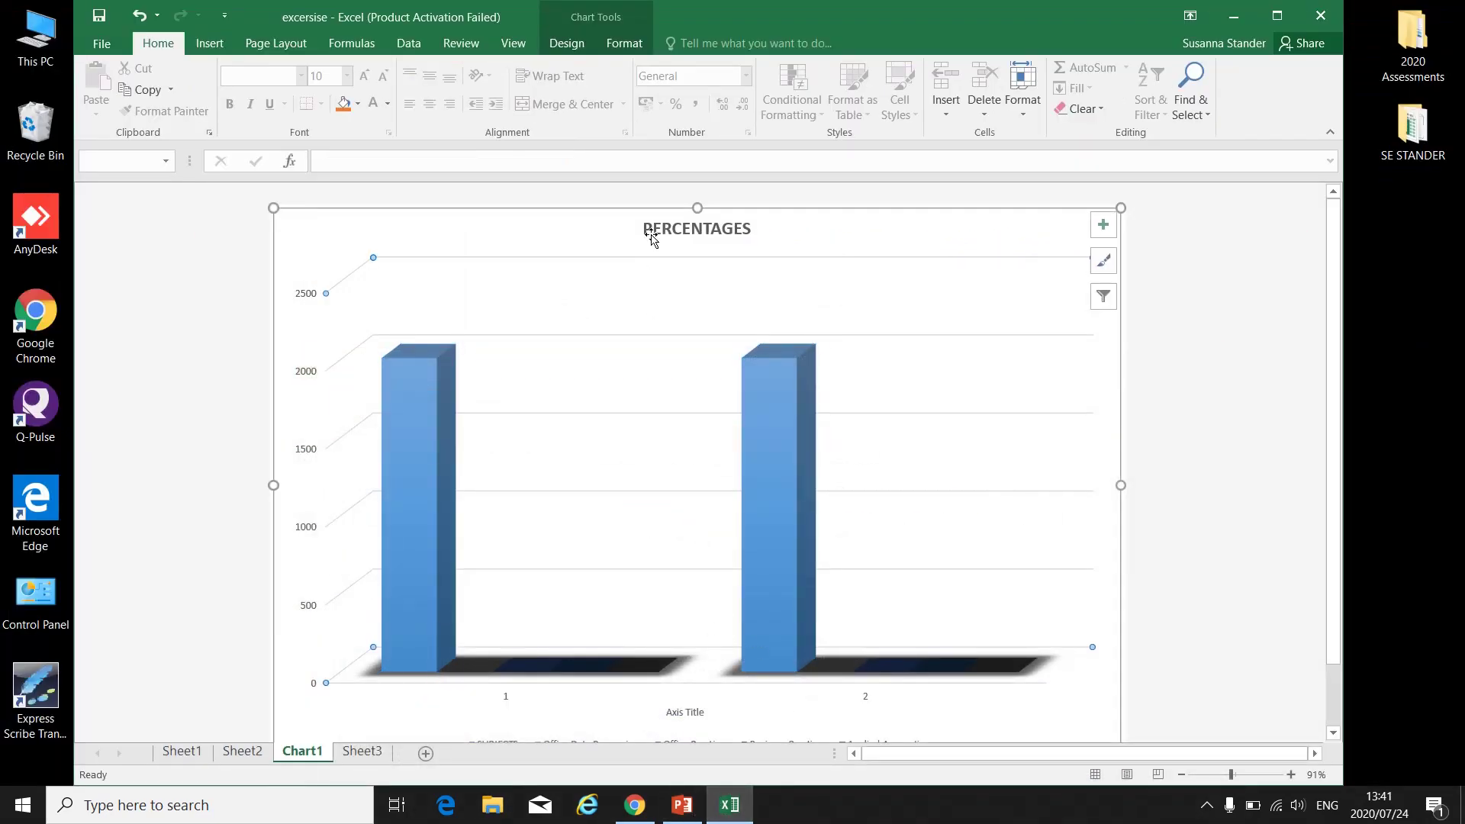
left_click(574, 50)
left_click(632, 49)
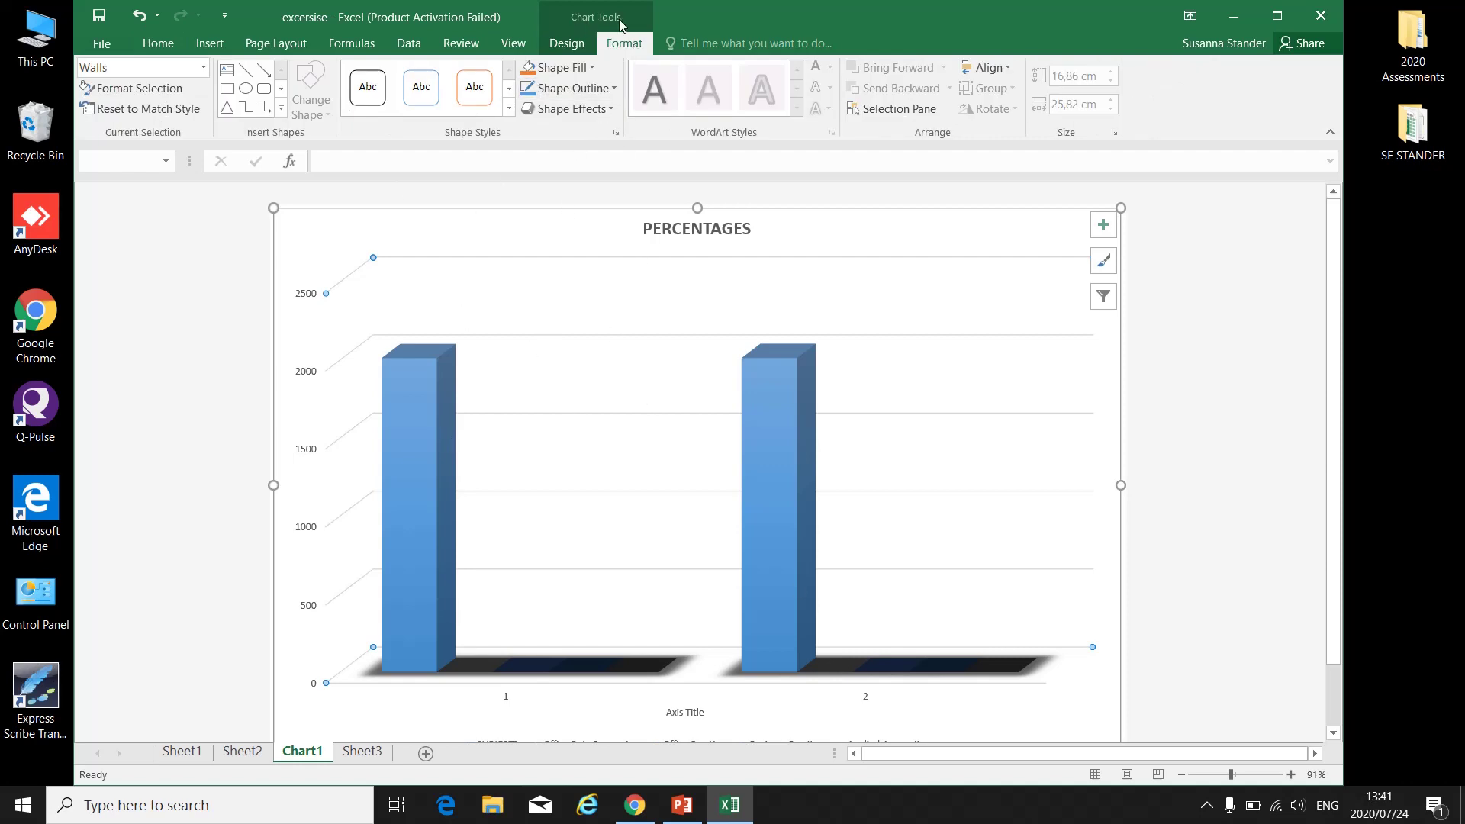
left_click(576, 47)
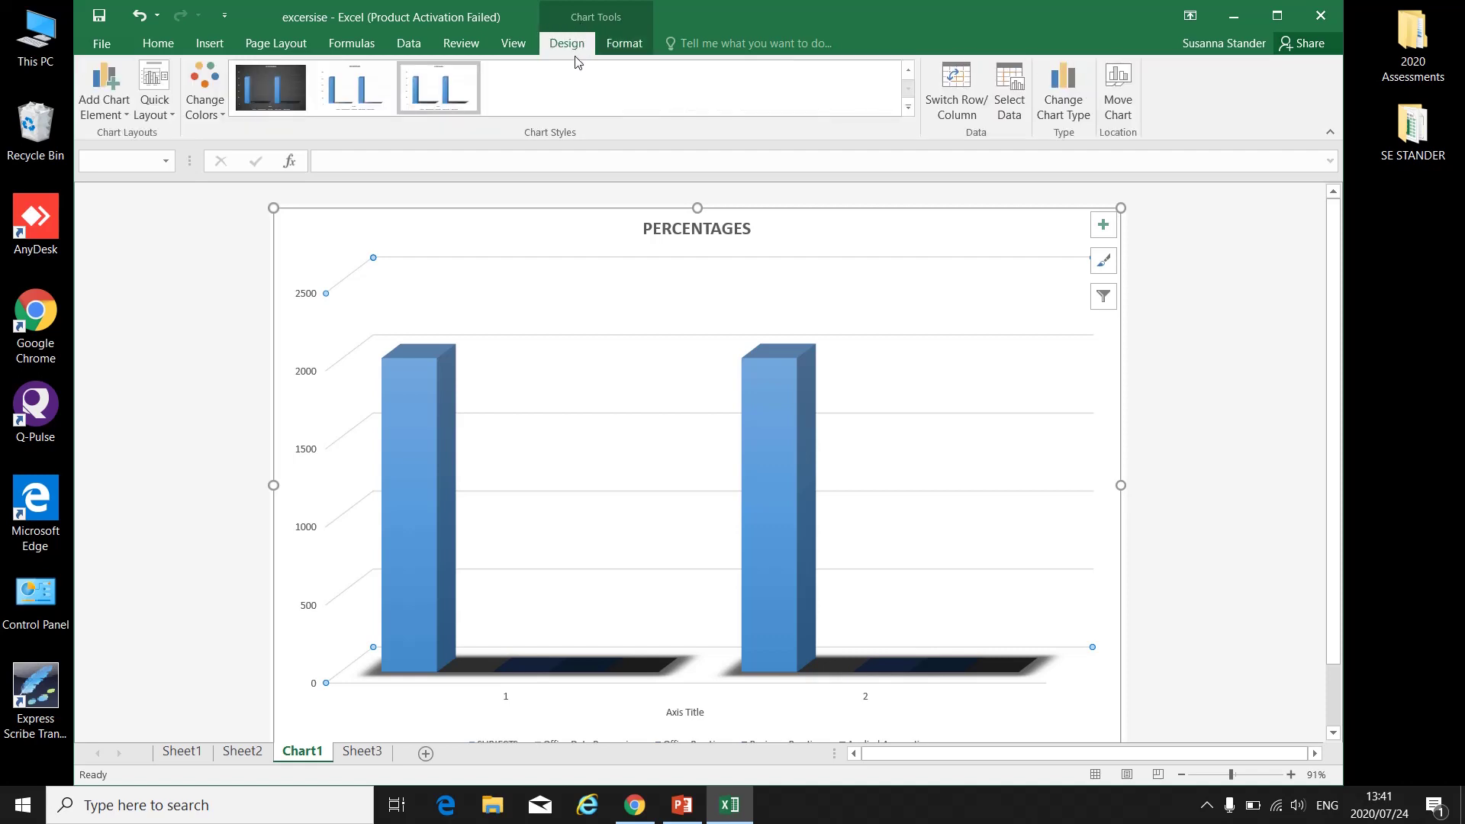
left_click(627, 47)
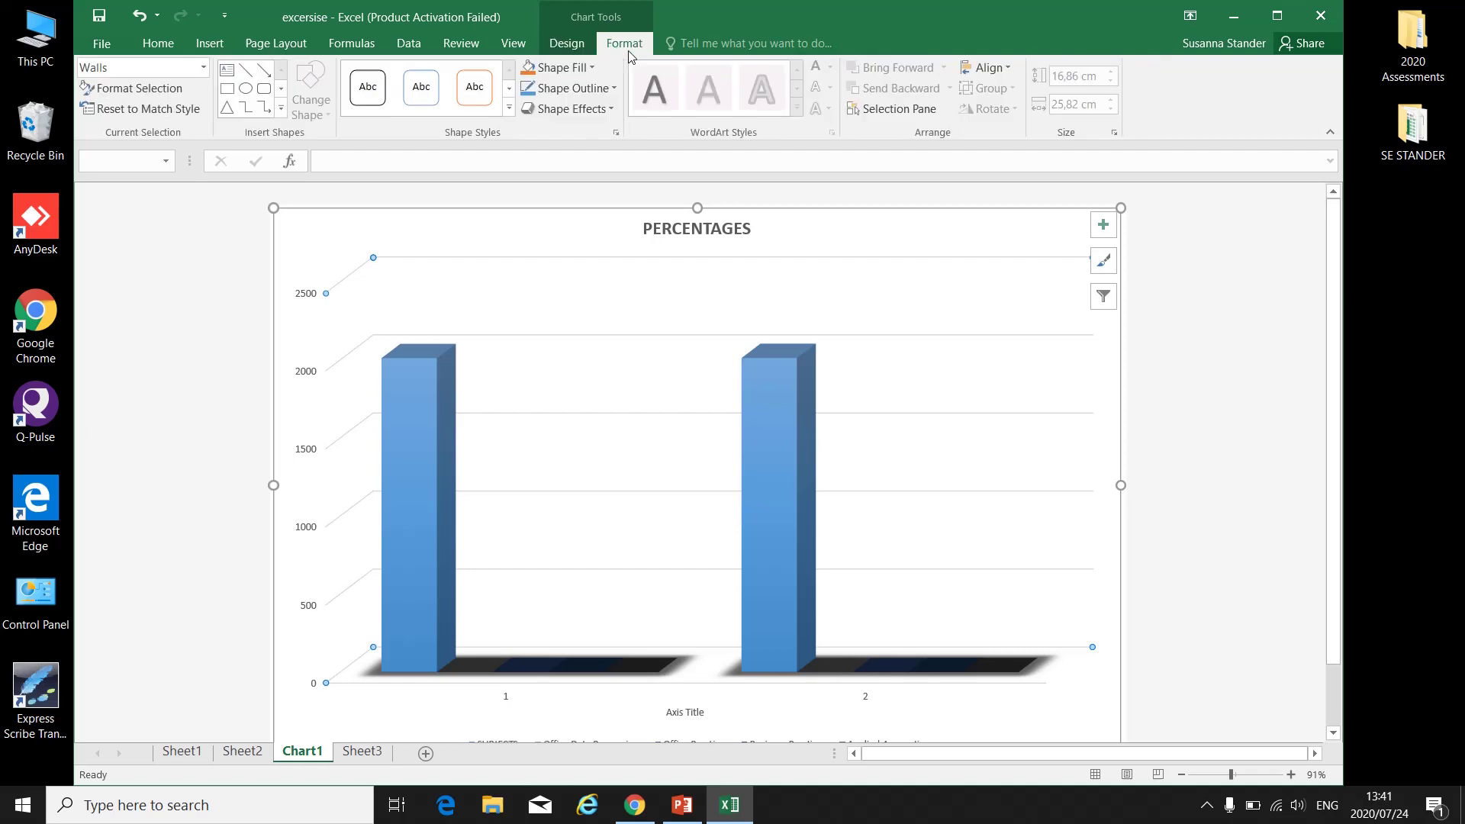